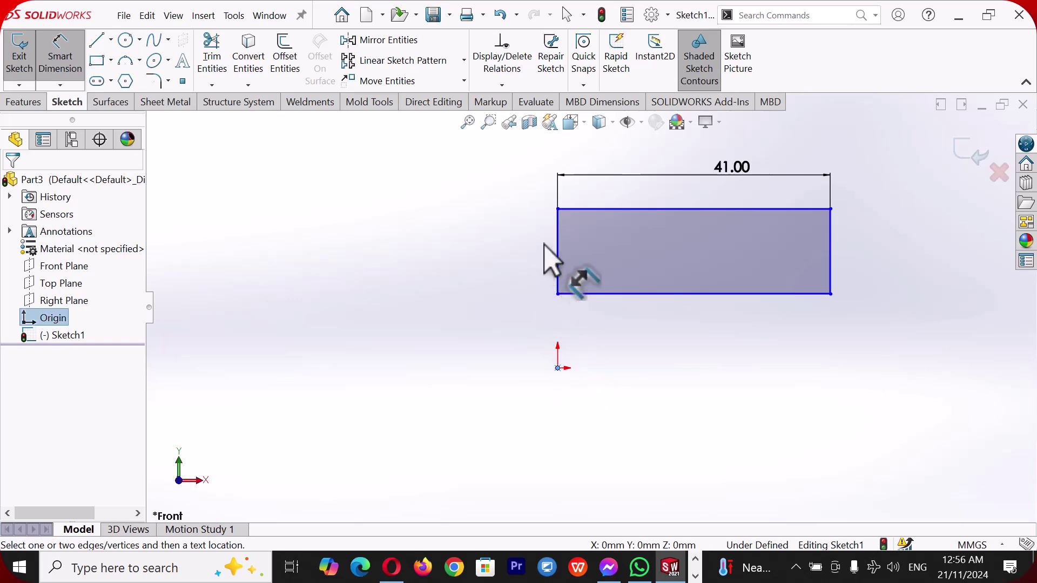
Dimension the vertical distance from the origin to the rectangle's upper-left corner as 25 mm.
left_click(558, 210)
left_click(463, 246)
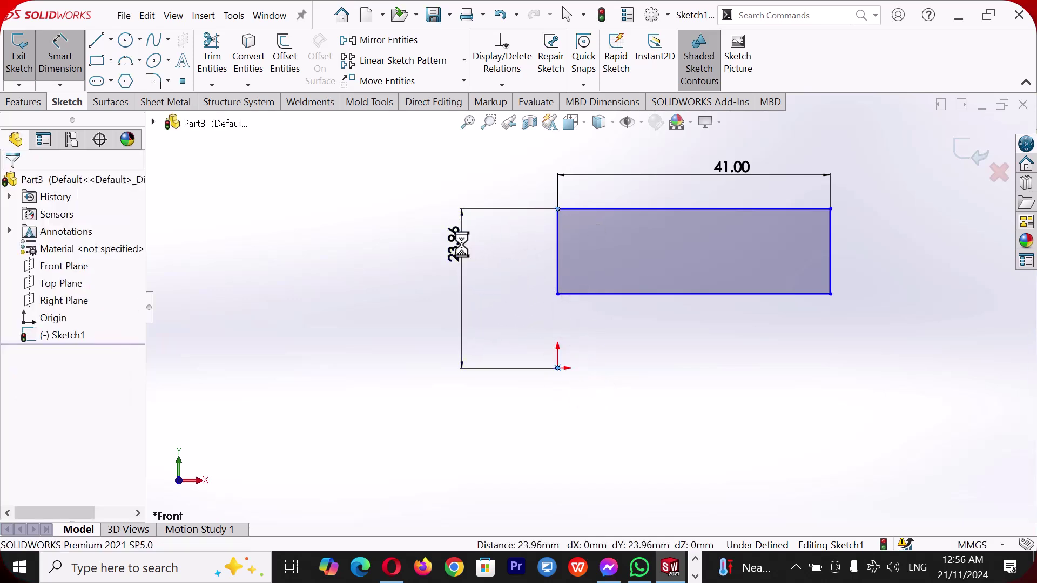
type("25")
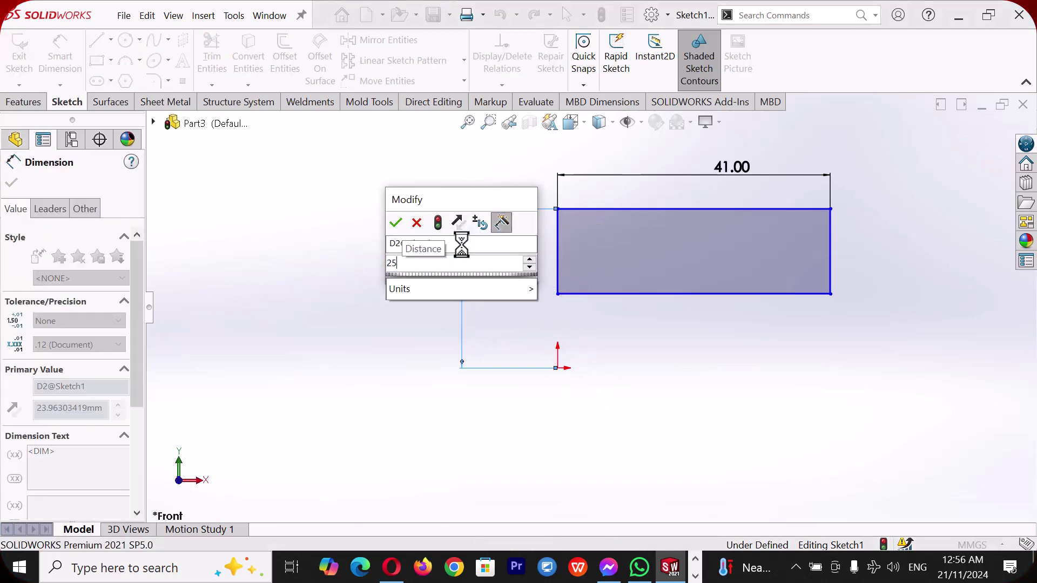
key("Return")
left_click(608, 391)
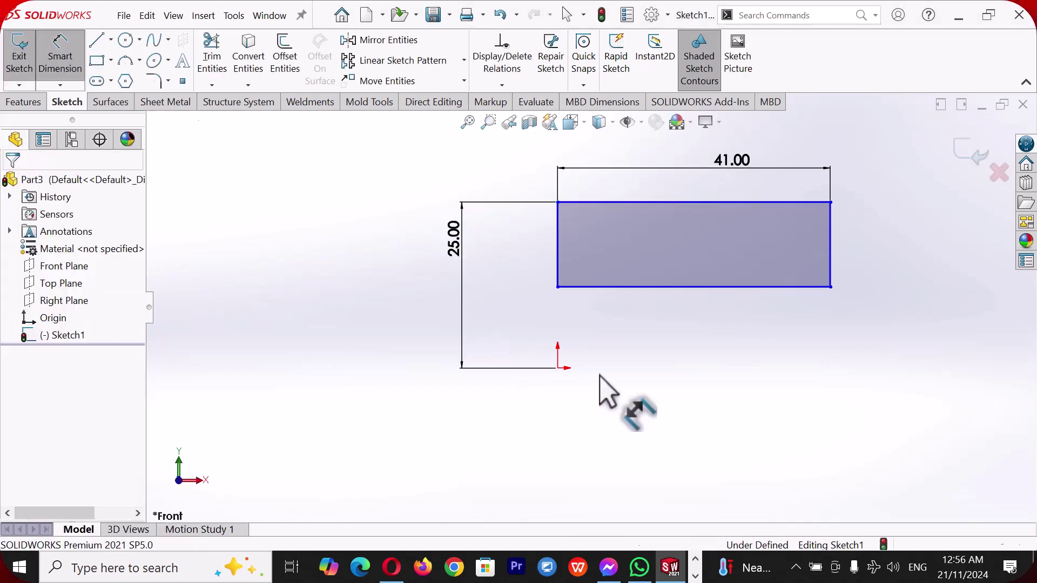
Dimension the vertical distance from the origin to the rectangle's lower-left corner as 12 mm.
left_click(558, 287)
left_click(558, 368)
left_click(506, 294)
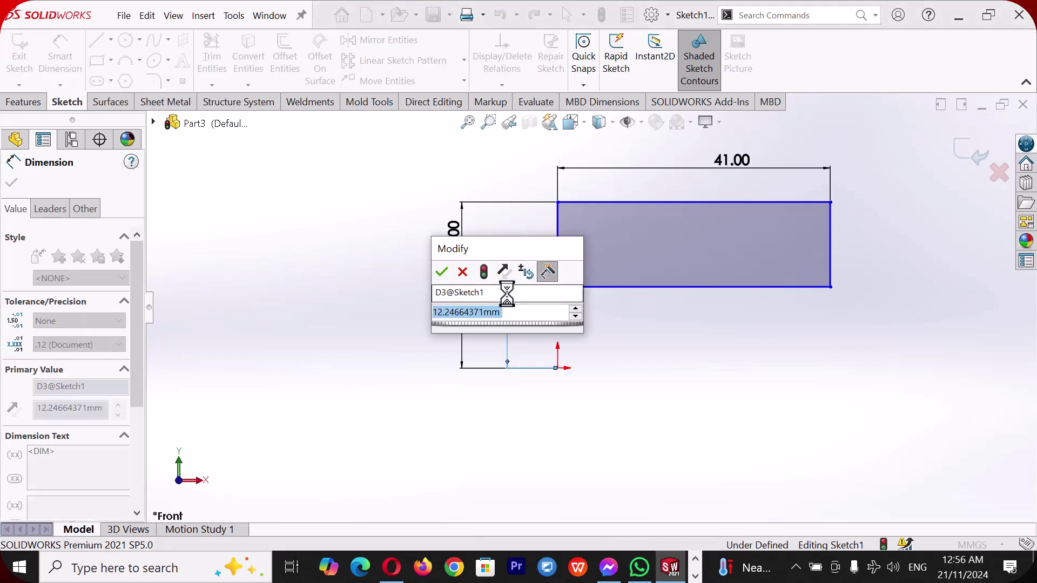
type("12")
key("Return")
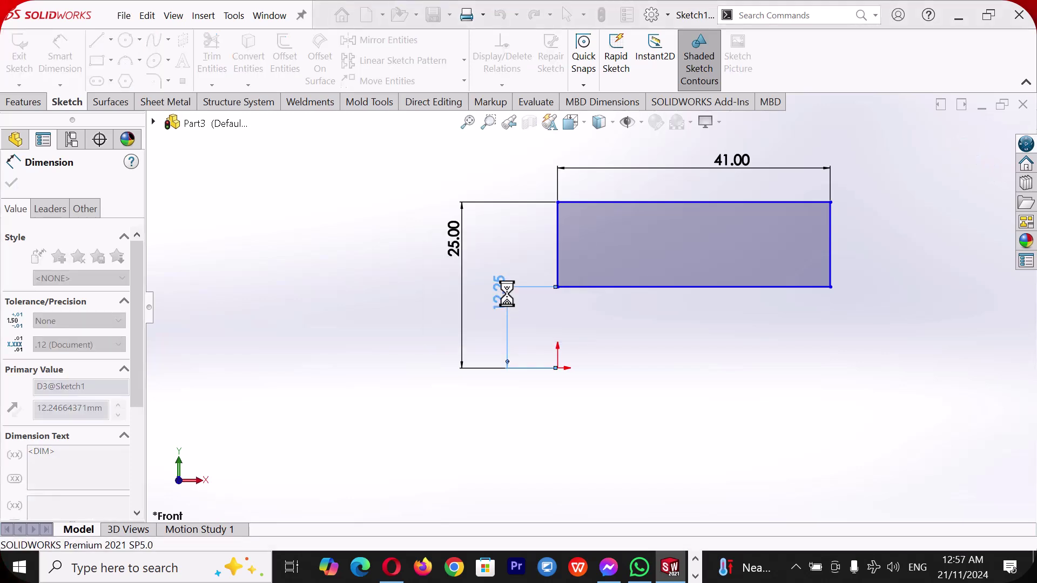
left_click(751, 405)
right_click(750, 405)
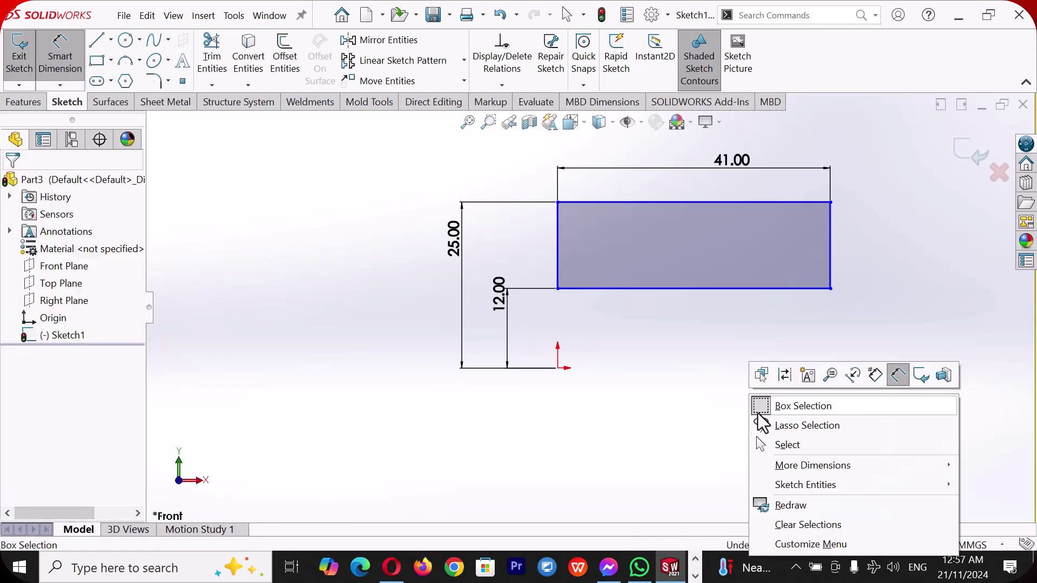
left_click(797, 446)
Add a Vertical relation between the origin and the rectangle's lower-left corner.
left_click(557, 369)
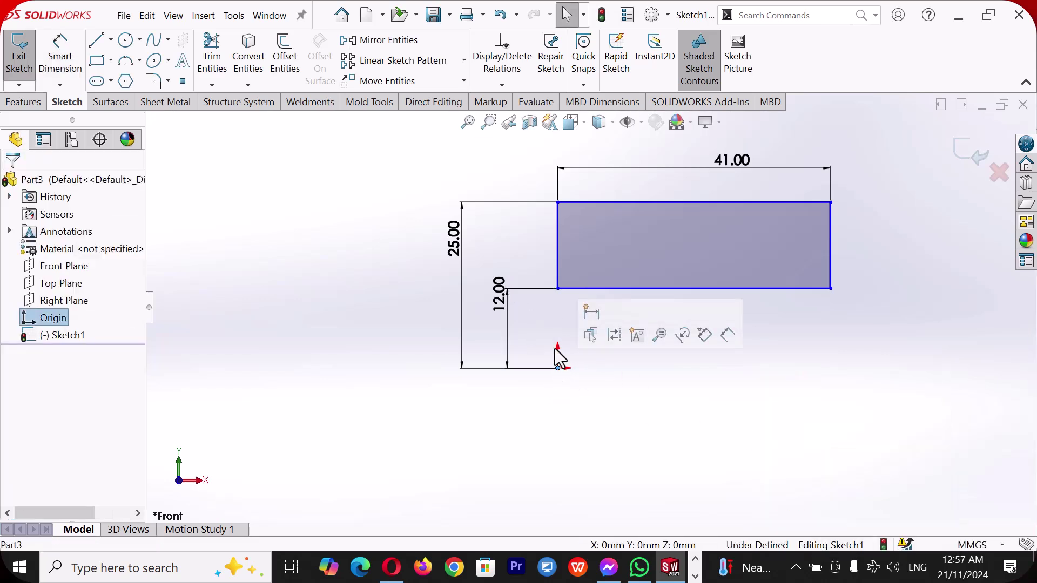
left_click(558, 289, "ctrl")
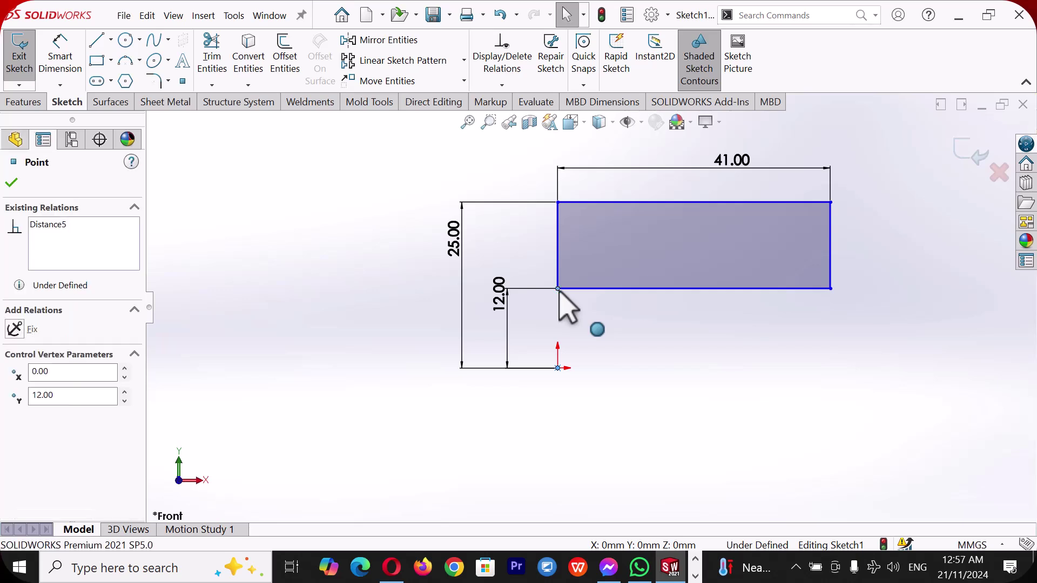
left_click(15, 417)
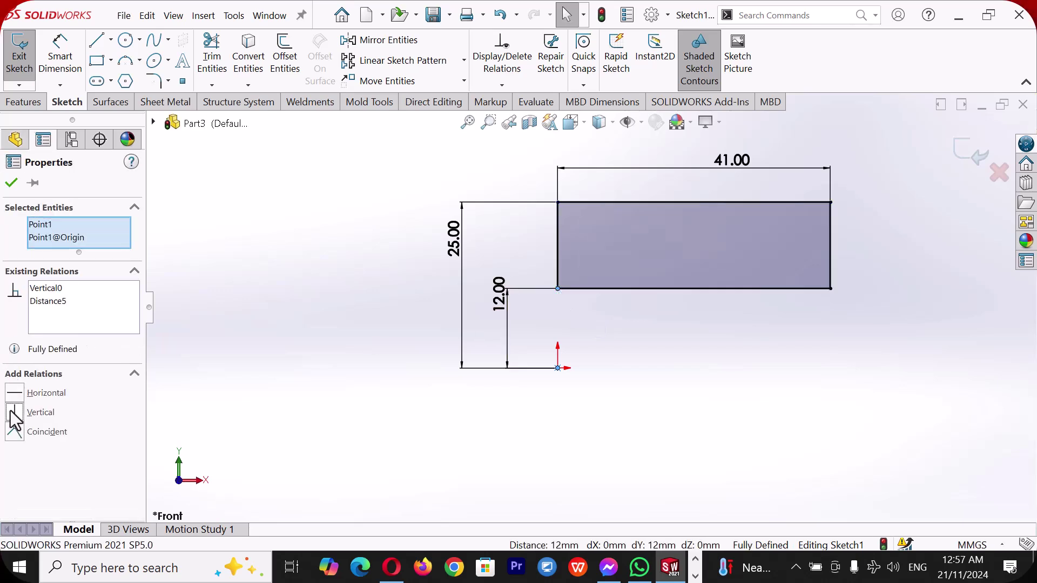
left_click(217, 301)
Sketch a horizontal line from the origin below the rectangle and convert it to construction geometry.
key("l")
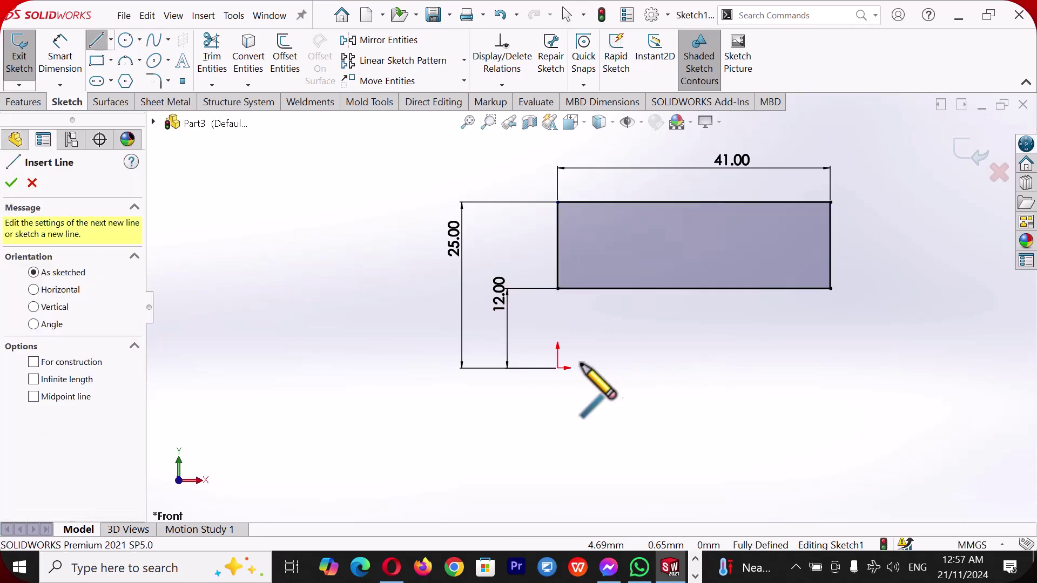
left_click(558, 369)
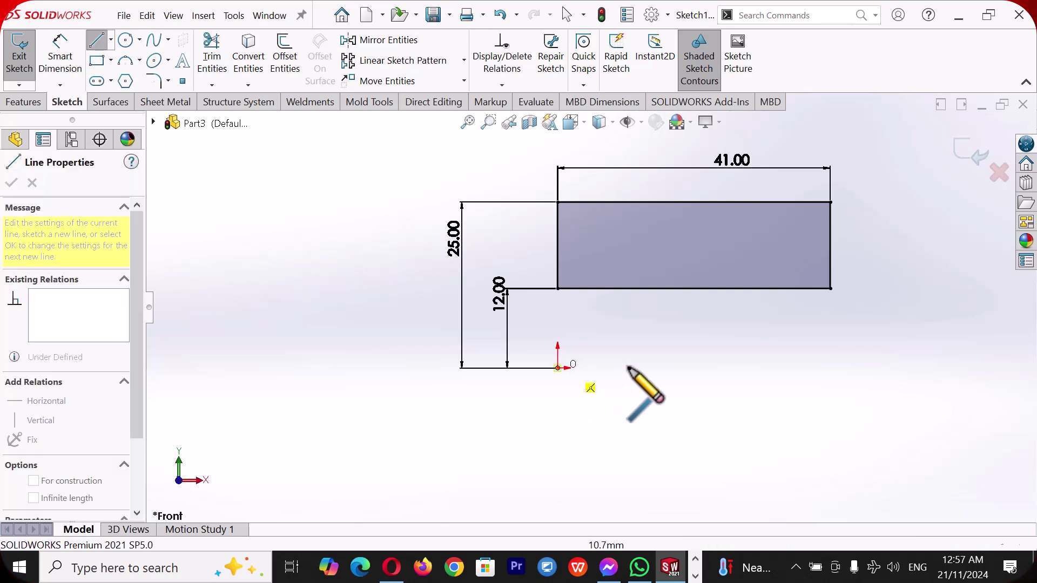
right_click(661, 369)
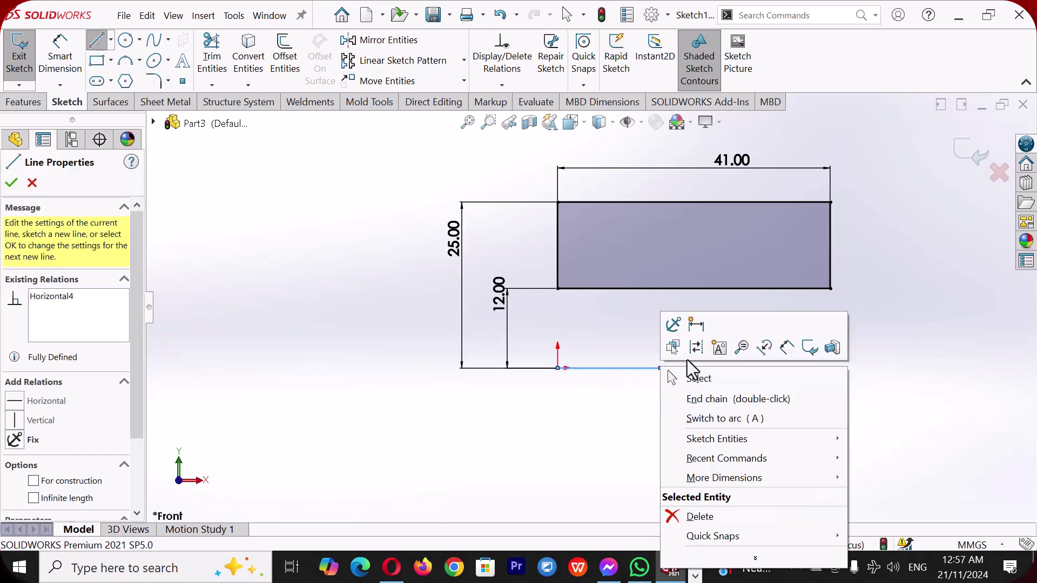
left_click(700, 350)
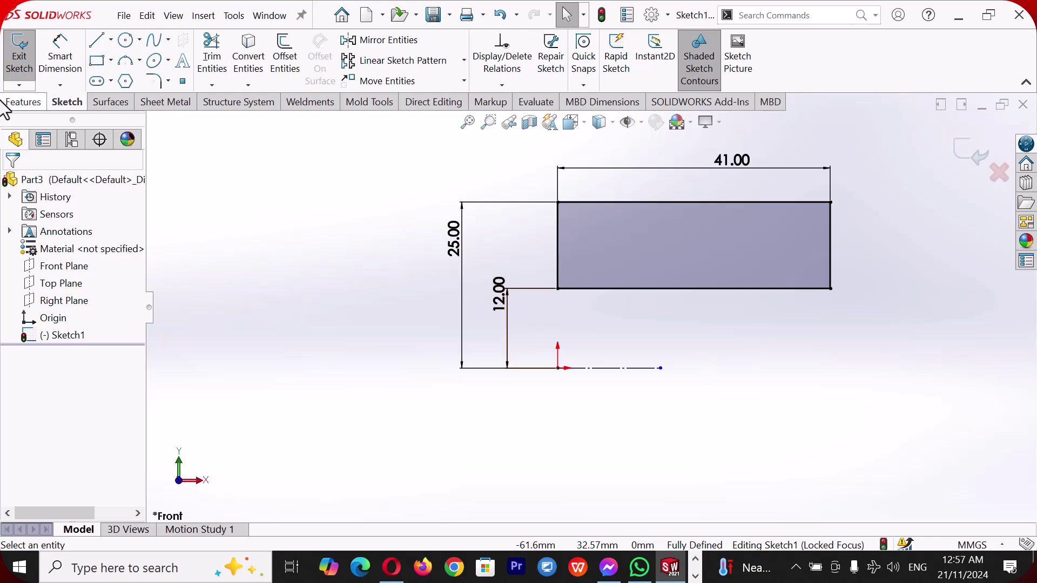
Revolve the rectangle 360 degrees about the horizontal construction line to form a hollow cylinder.
left_click(26, 103)
left_click(66, 75)
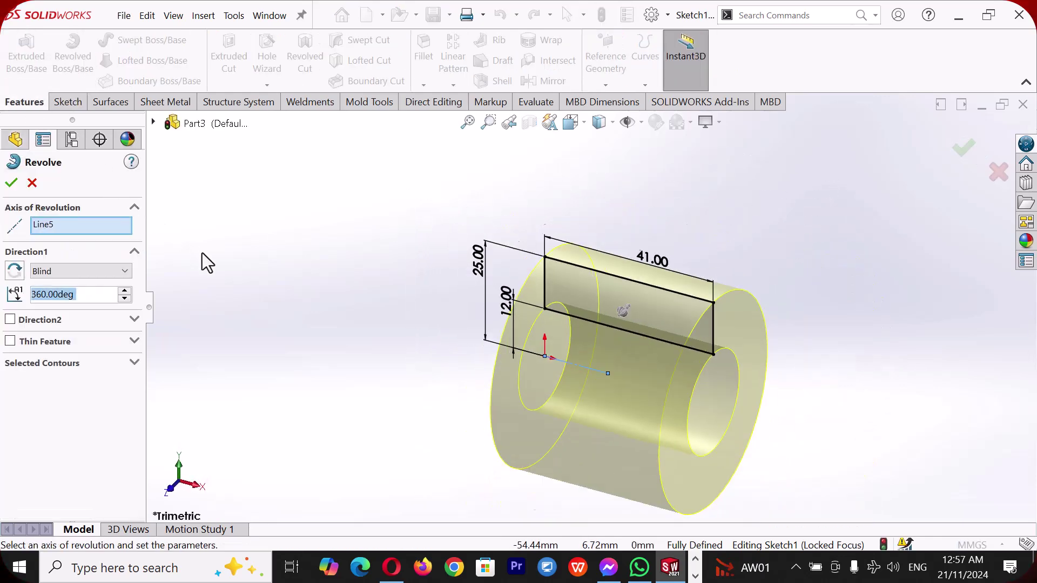
left_click(13, 183)
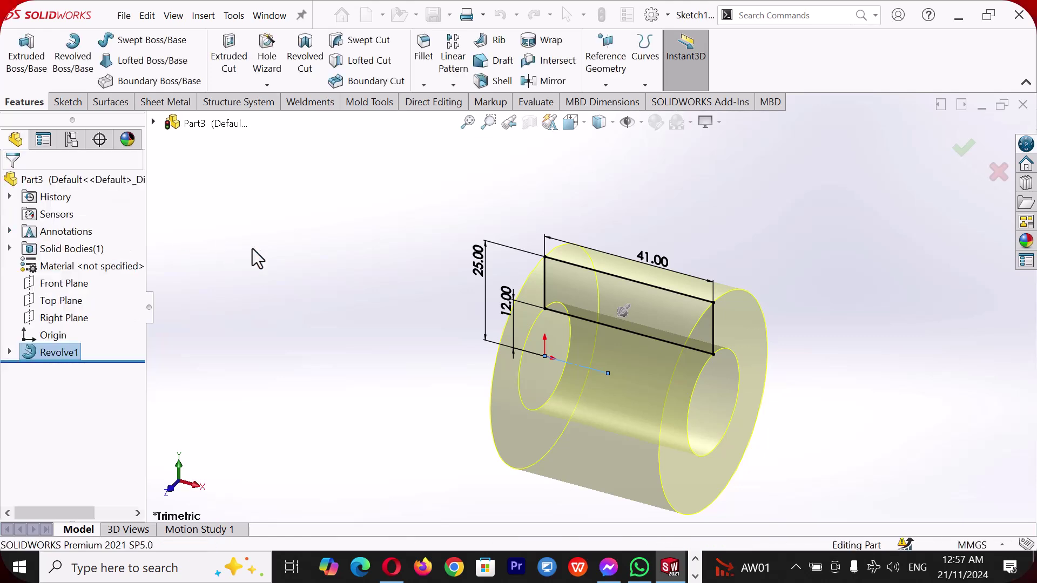
Start a new sketch on the Front Plane and apply a plain white scene background.
left_click(80, 285)
left_click(84, 260)
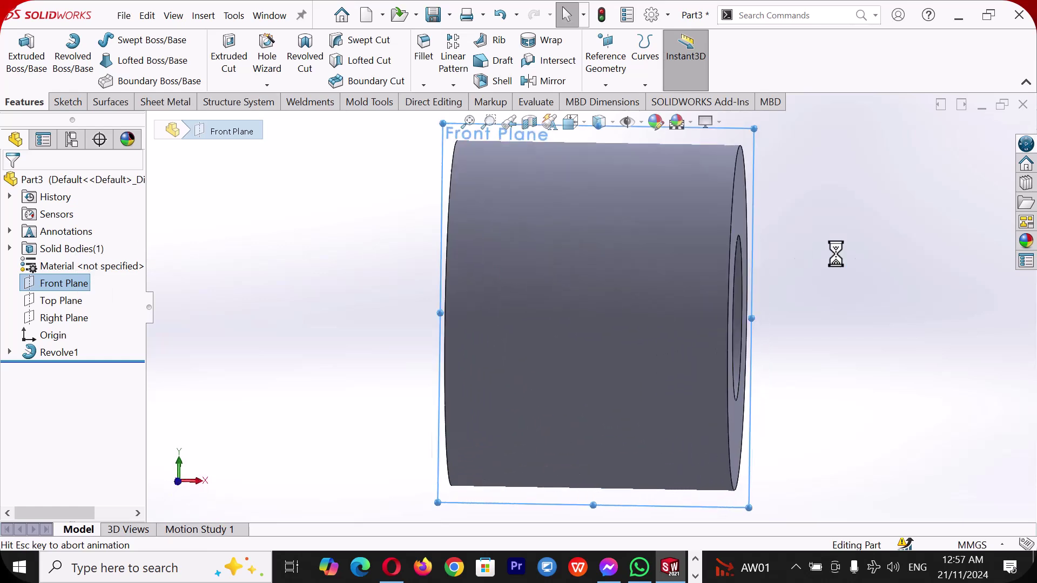
scroll(659, 161, "down", 2)
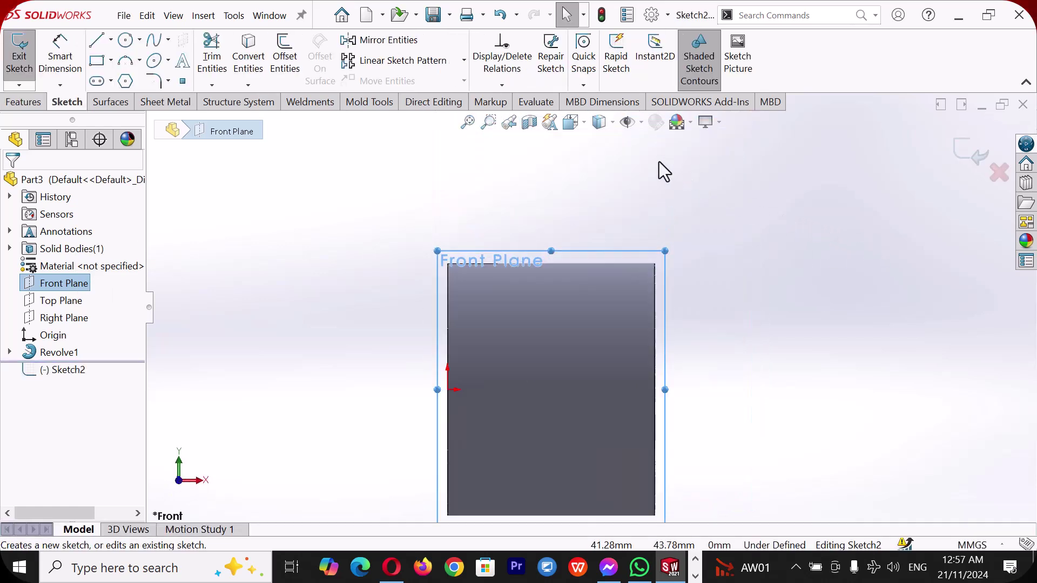
left_click(690, 123)
left_click(698, 161)
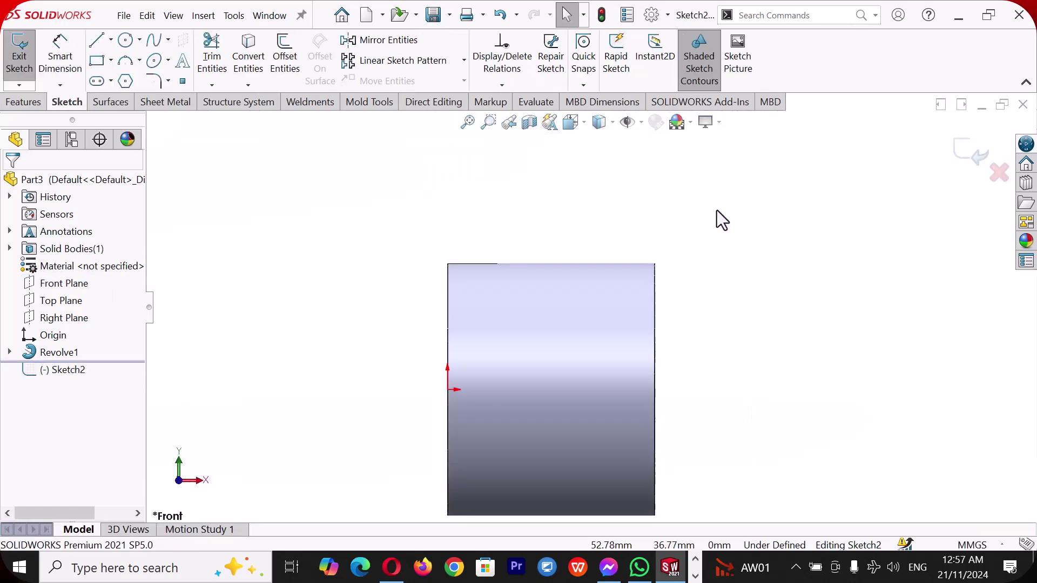
Sketch two lines forming a V that opens onto the cylinder's top edge near its left end.
key("l")
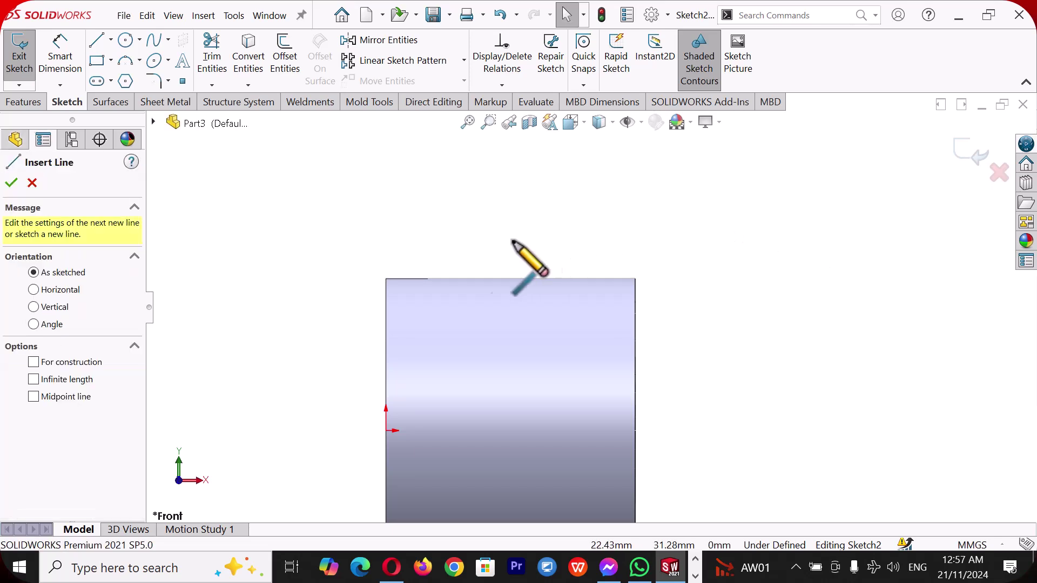
left_click(410, 279)
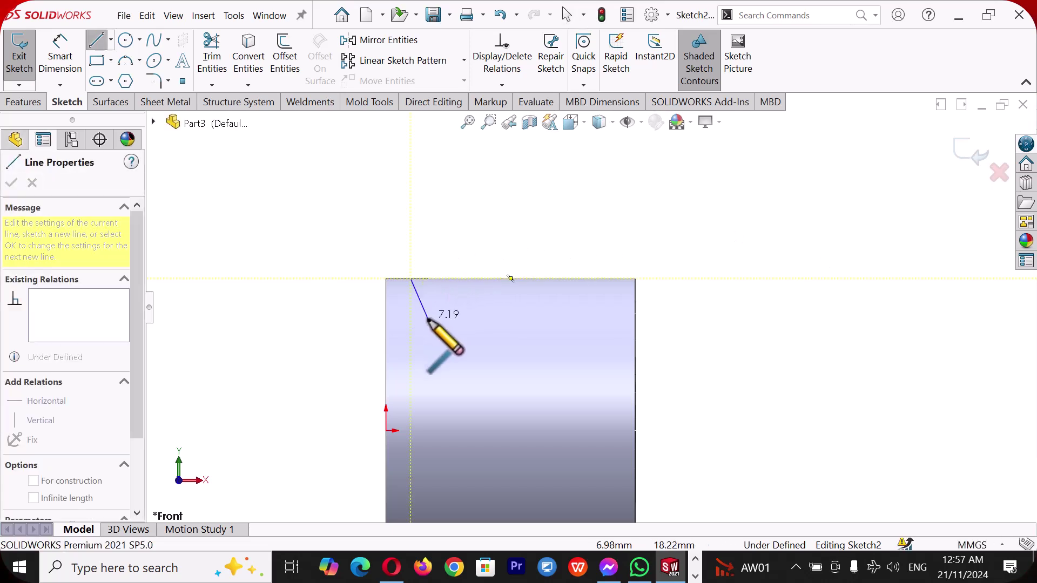
left_click(428, 320)
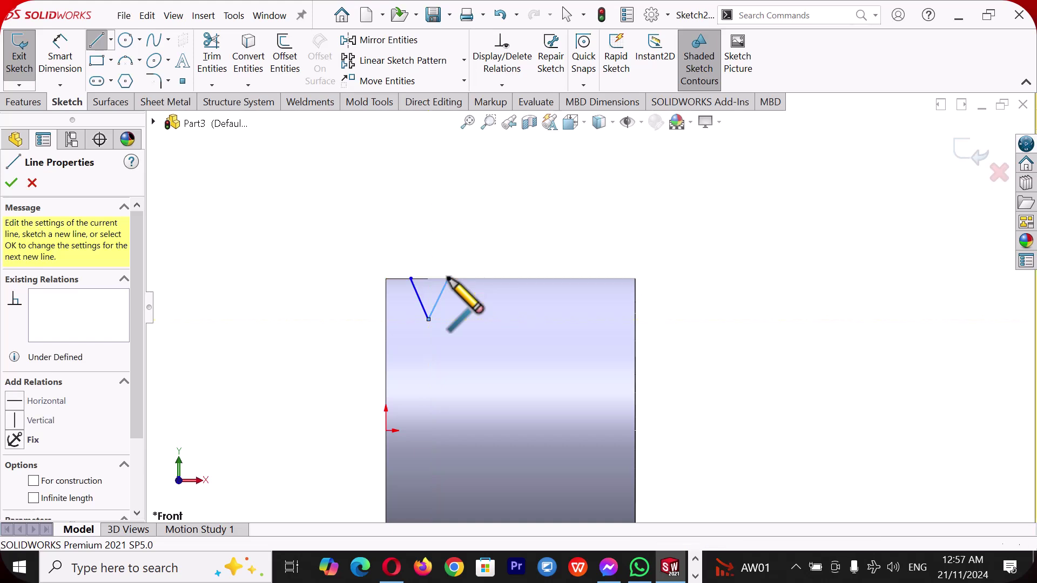
right_click(448, 279)
left_click(484, 290)
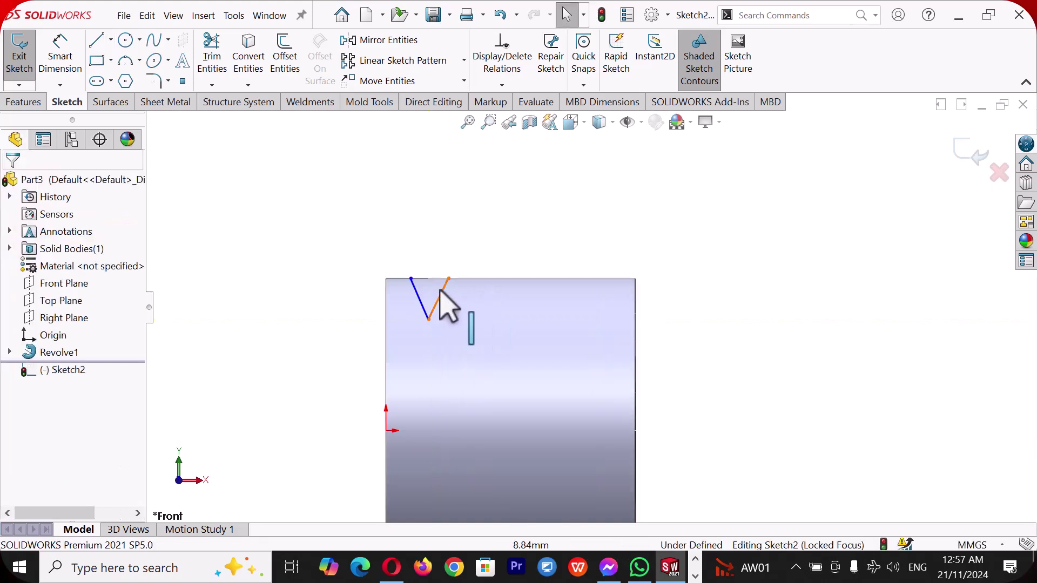
Set the model's display style to Hidden Lines Visible.
left_click(612, 124)
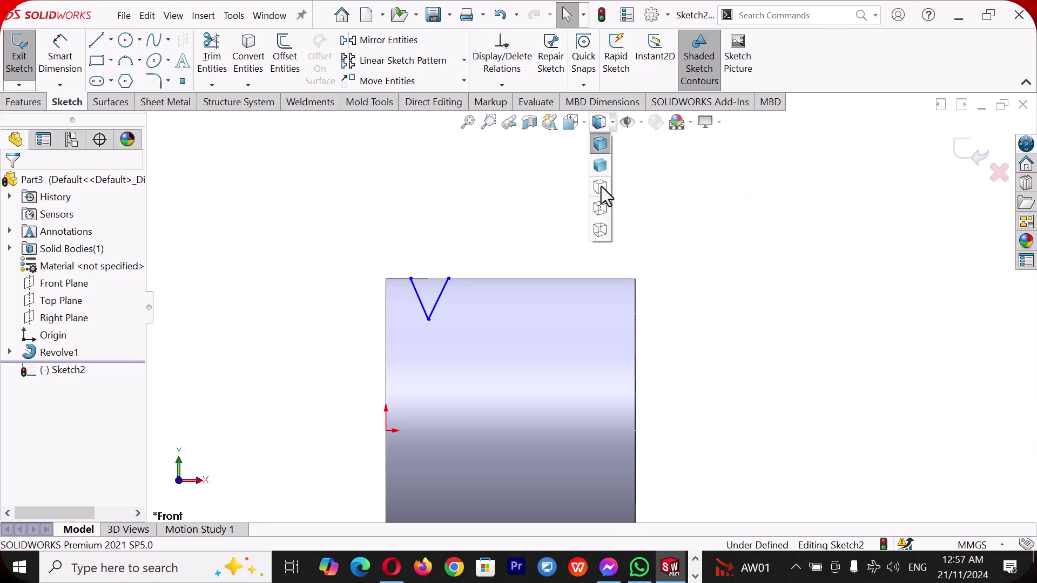
left_click(600, 187)
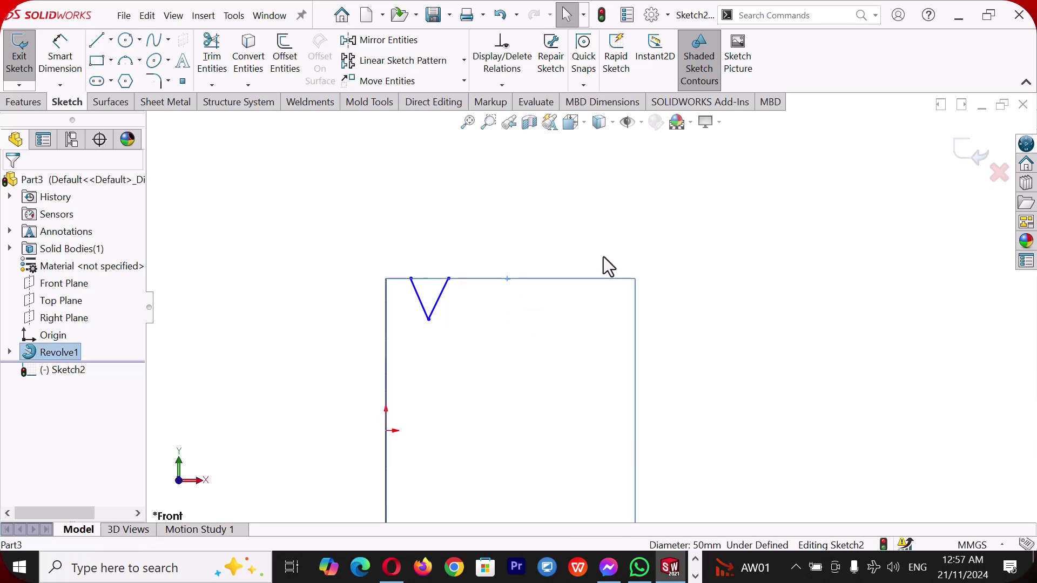
left_click(613, 125)
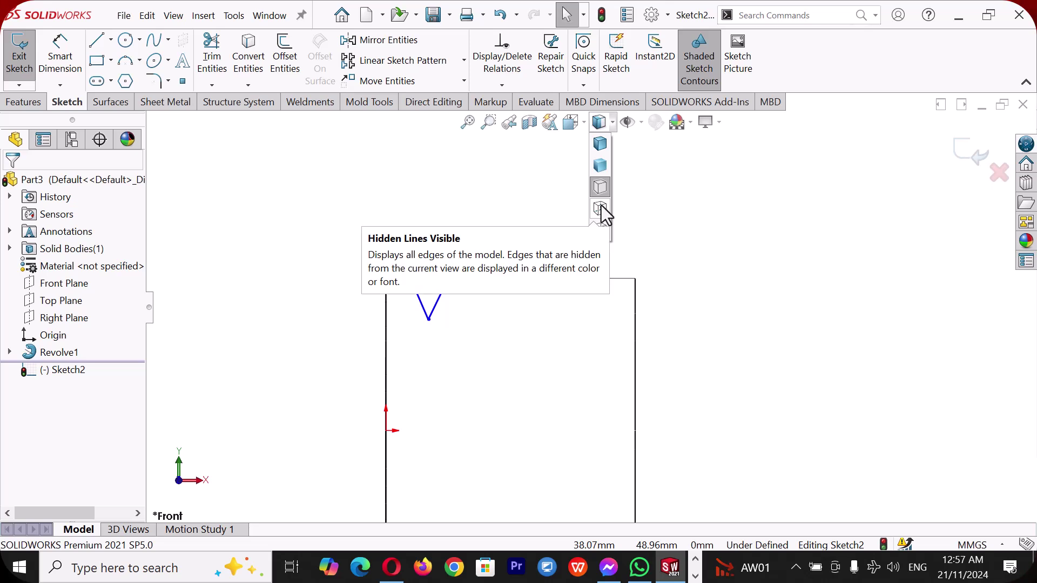
left_click(600, 208)
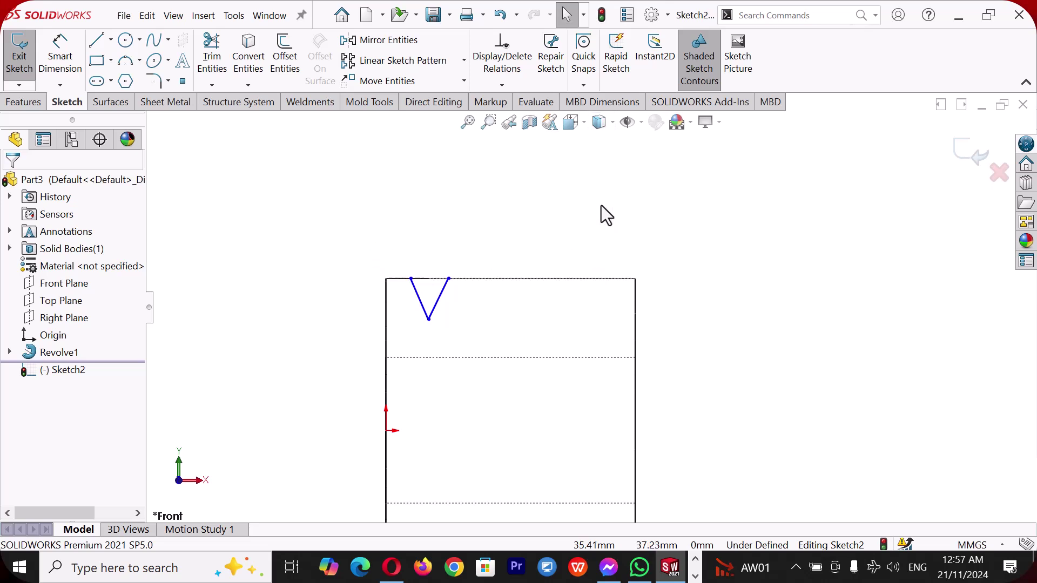
Convert the cylinder's top edge into the sketch and trim away its parts outside the V to close the triangle.
left_click(488, 279)
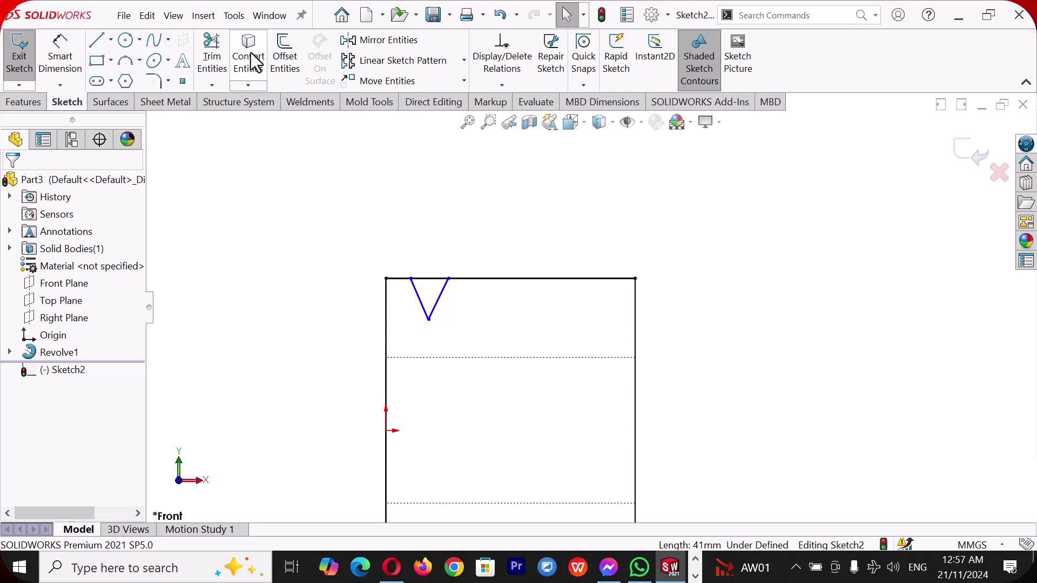
scroll(416, 222, "down", 2)
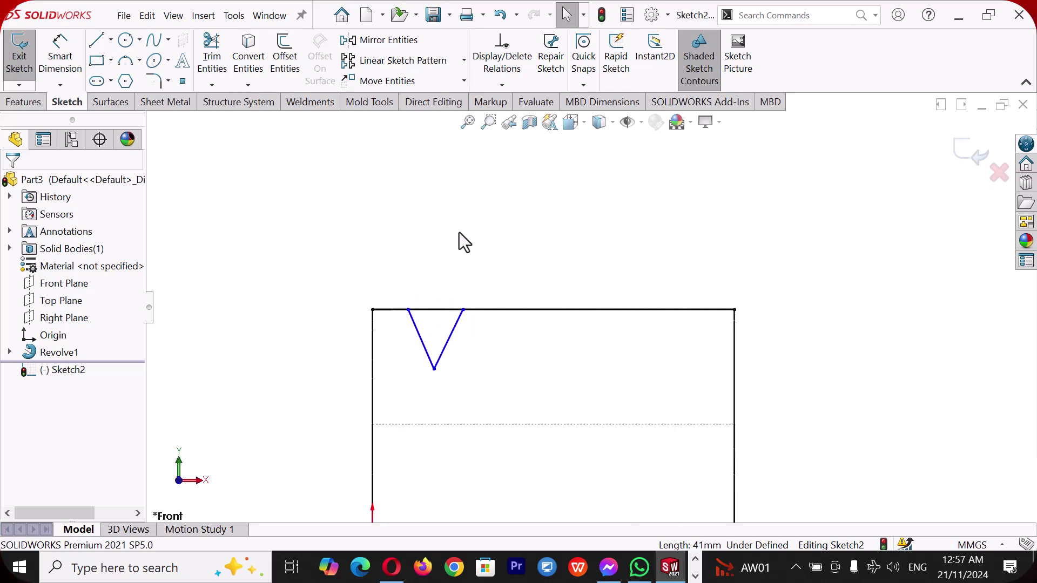
left_click(211, 48)
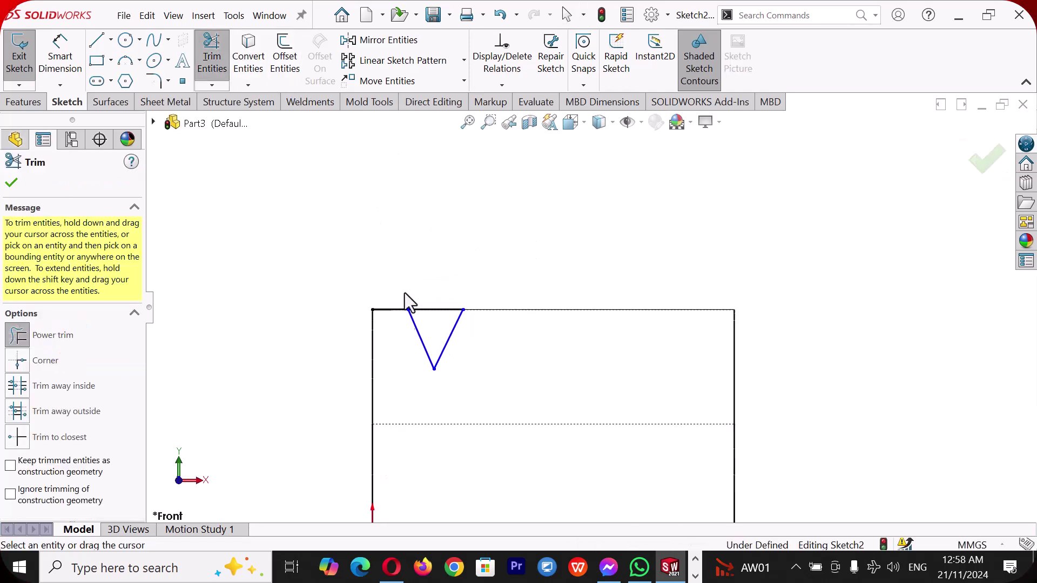
left_click_drag(403, 288, 400, 315)
right_click_drag(487, 265, 493, 194)
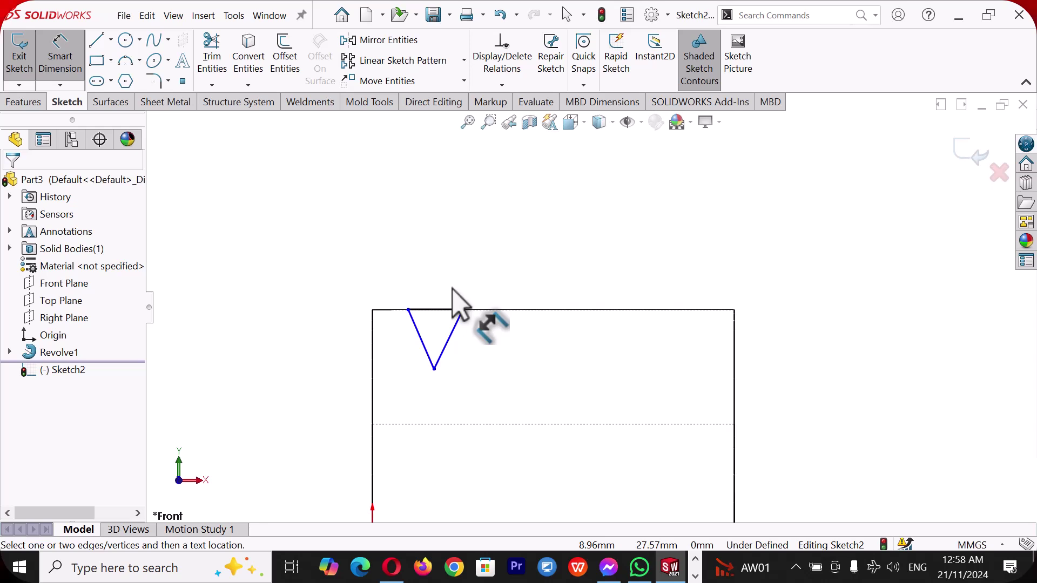
scroll(384, 358, "down", 2)
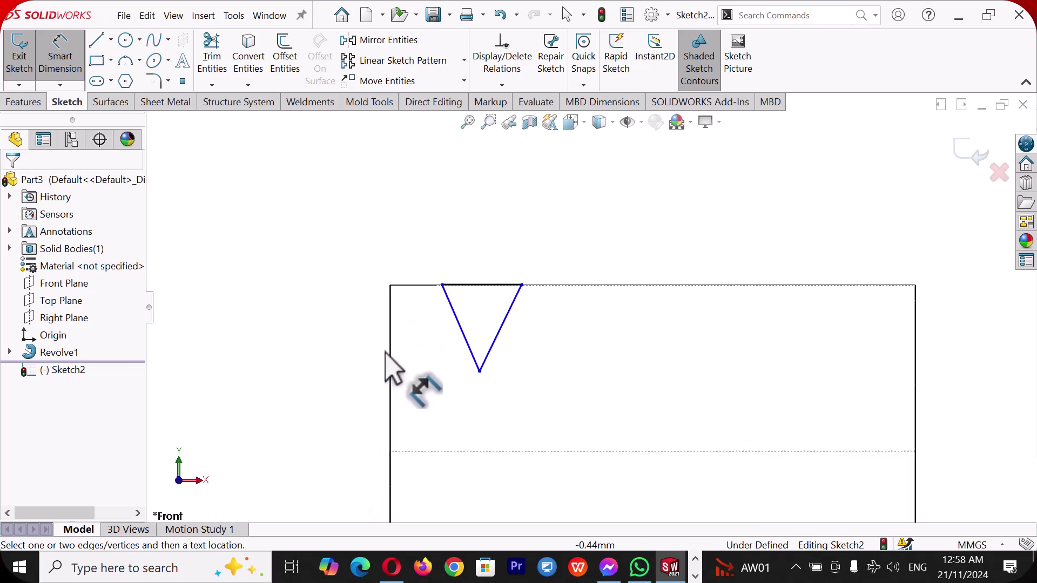
left_click(442, 285)
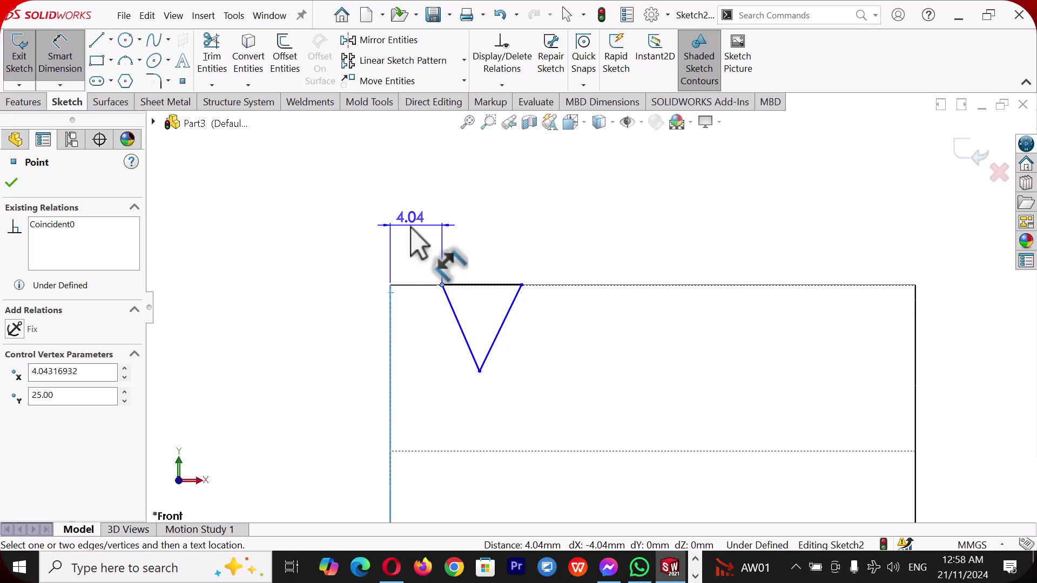
key("Escape")
Draw a vertical construction line from the V's lower vertex to the midpoint of the triangle's top edge.
key("l")
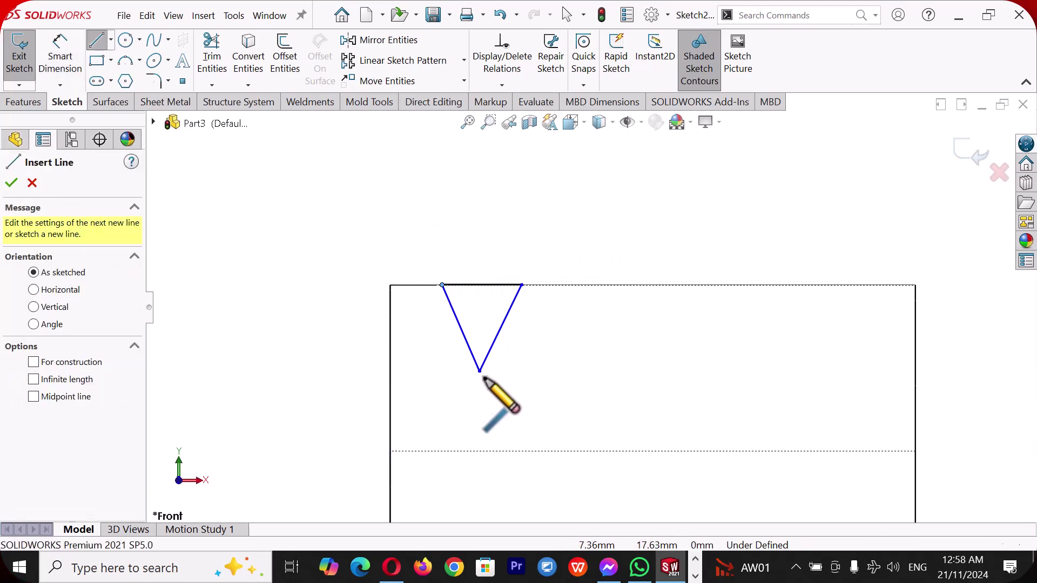
left_click(480, 371)
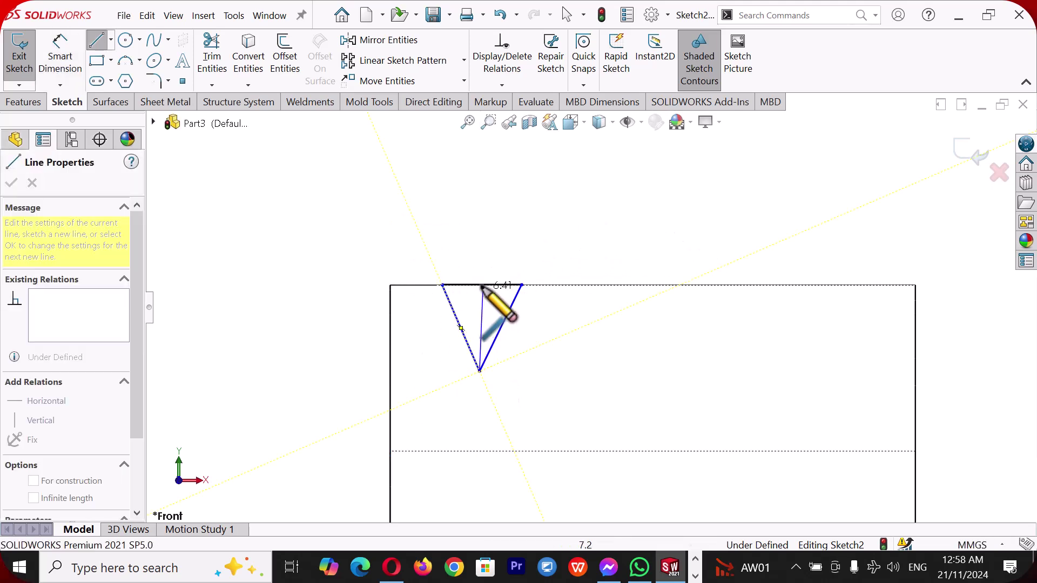
left_click(482, 285)
right_click(482, 287)
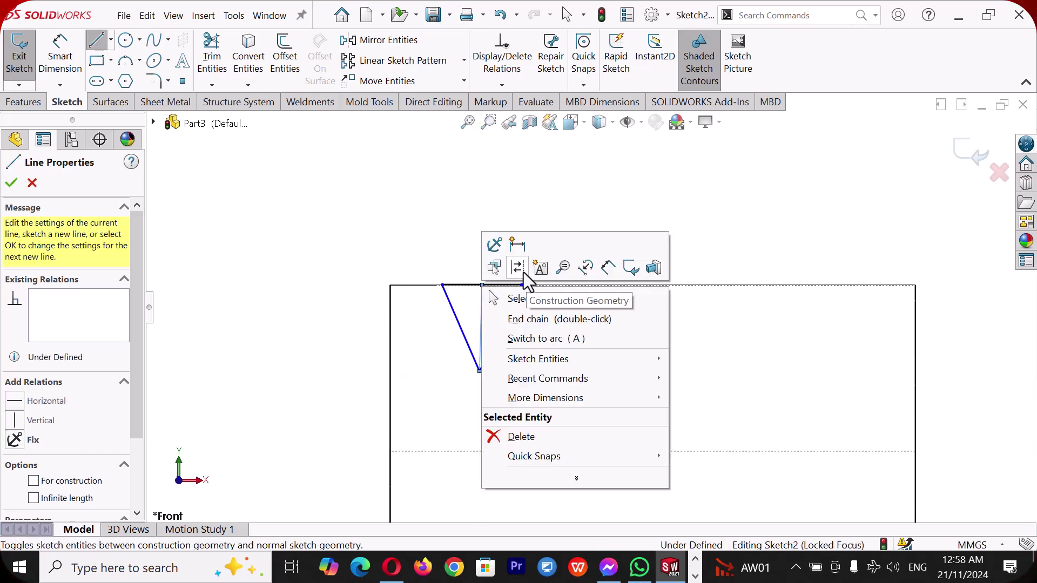
left_click(522, 269)
left_click(482, 319)
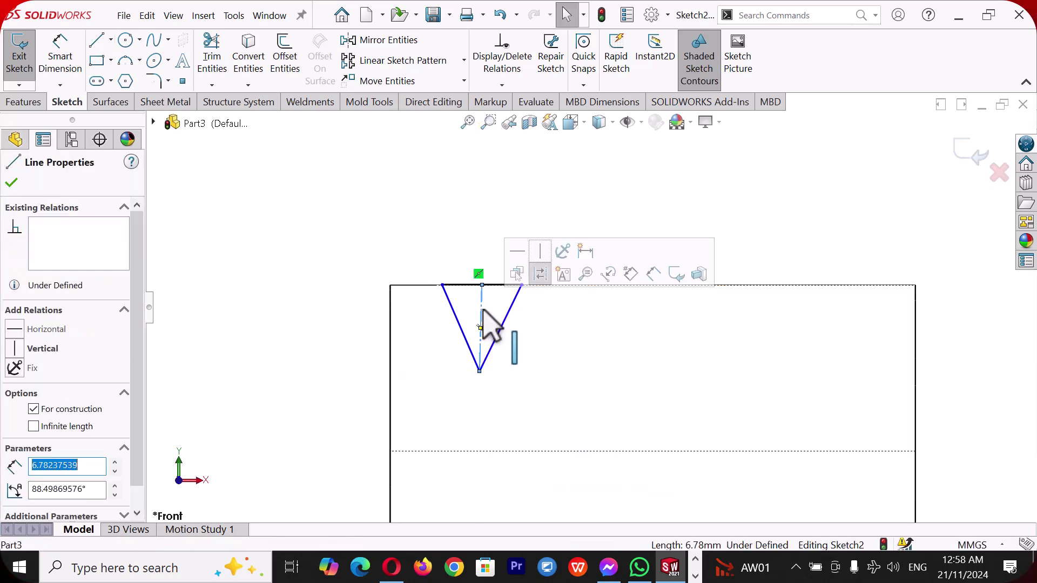
left_click(541, 252)
left_click(449, 232)
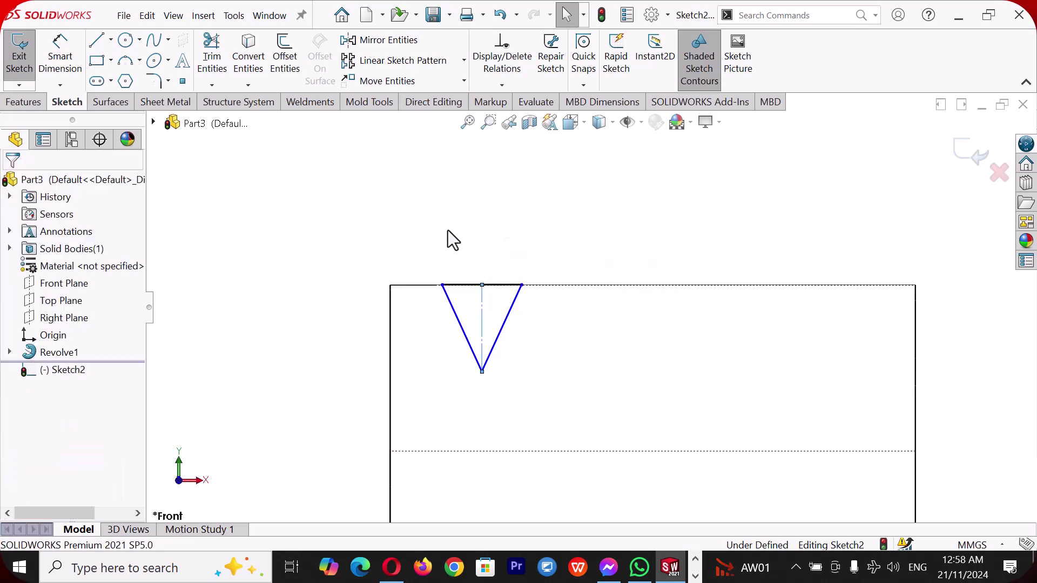
Dimension the angle between the V's two sloped lines and set it to 35 degrees.
right_click_drag(466, 251, 464, 181)
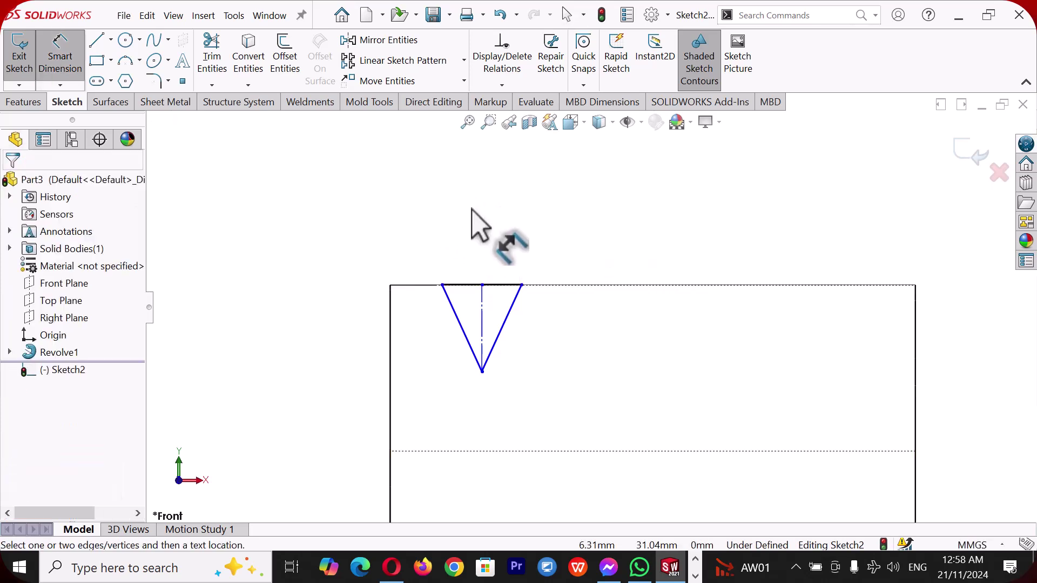
scroll(484, 306, "down", 1)
left_click(463, 330)
left_click(506, 331)
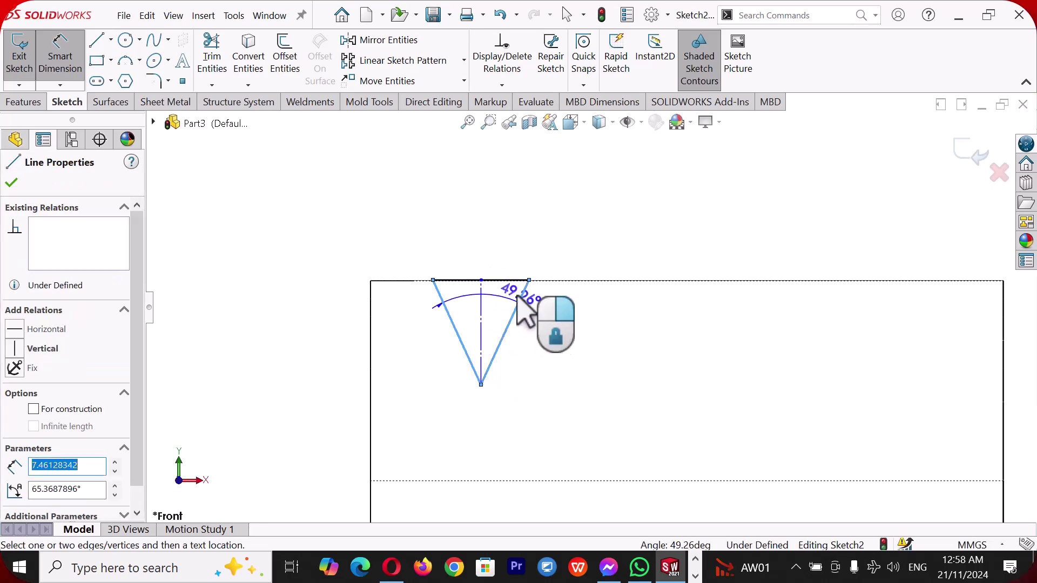
left_click(498, 229)
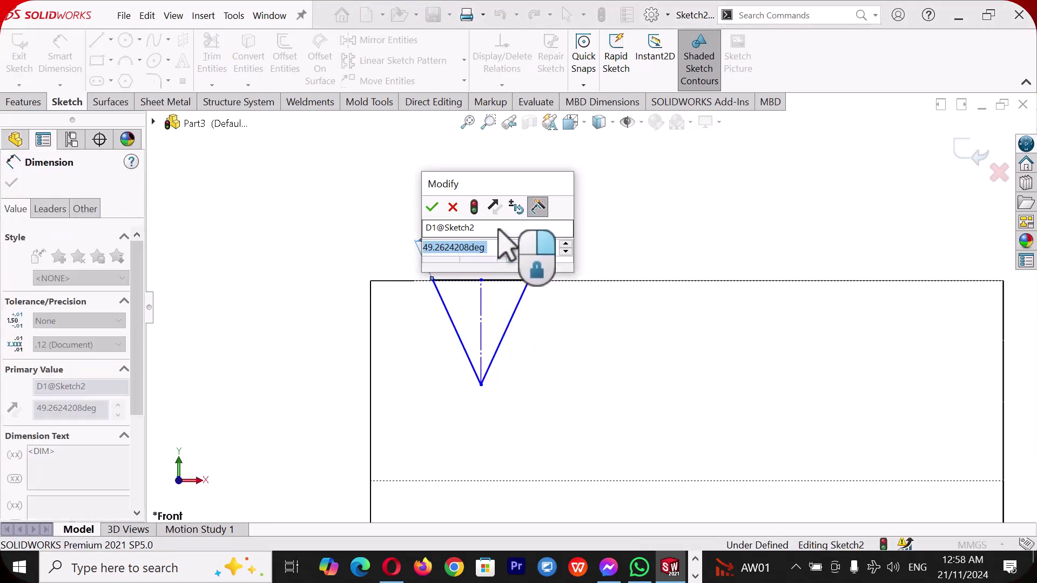
type("35")
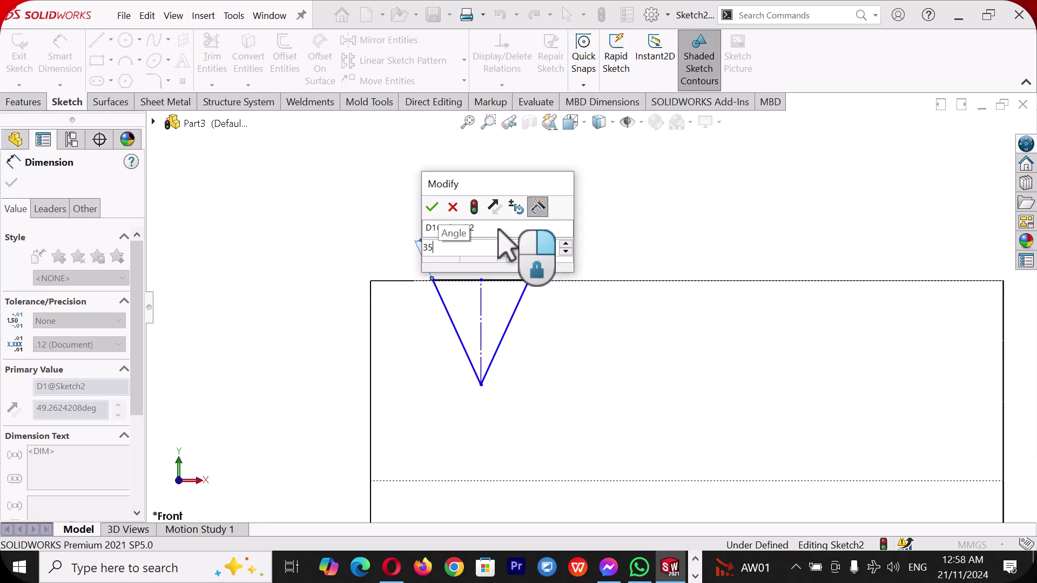
key("Return")
left_click(614, 216)
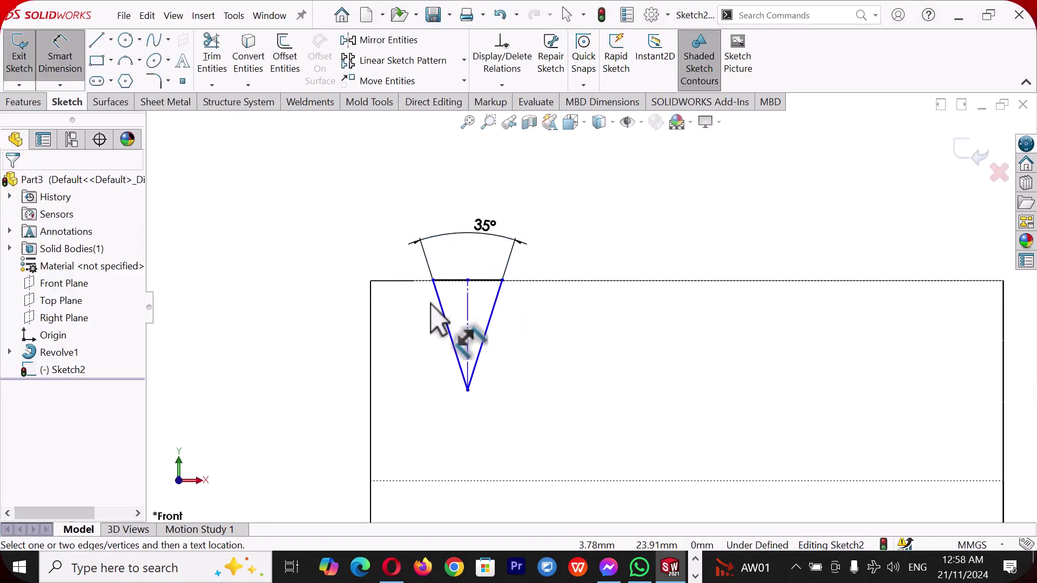
Dimension the V's vertical depth along its right sloped line and set it to 4 mm.
left_click(496, 316)
left_click(536, 309)
type("4")
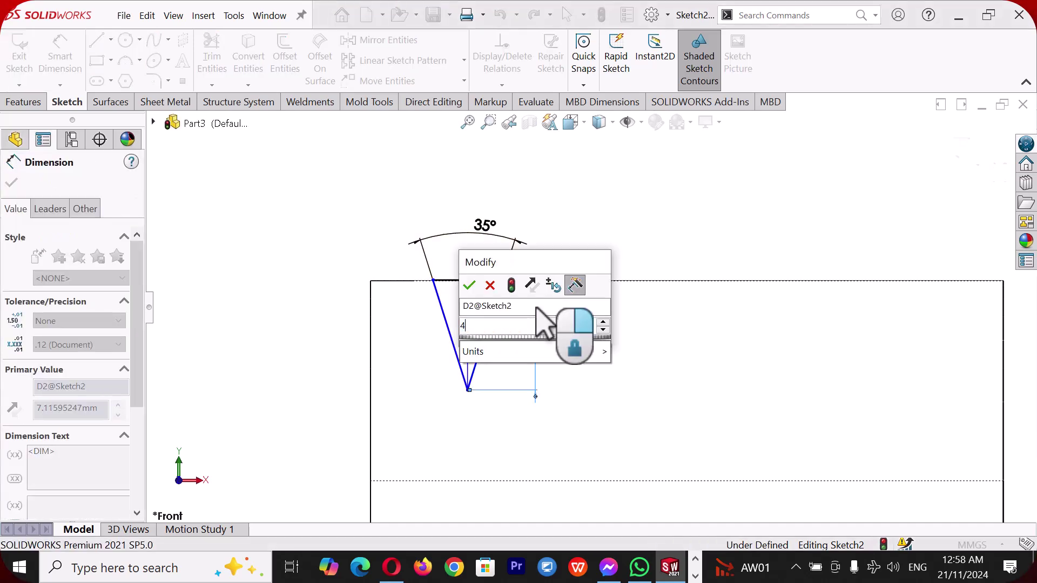
key("Return")
left_click(619, 202)
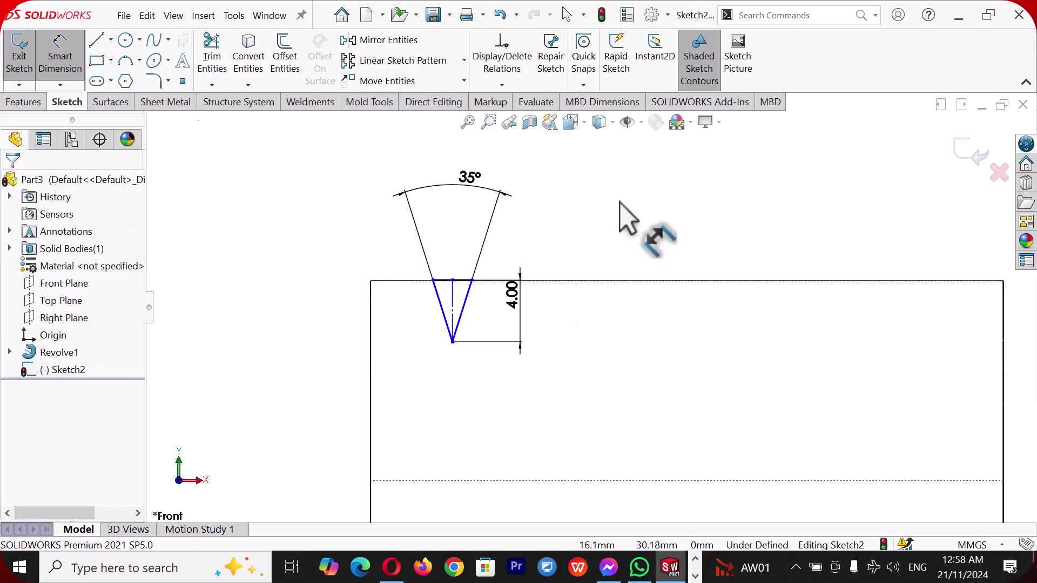
Set the horizontal distance from the cylinder's left end to the V's upper left corner to 3.8 mm.
left_click(435, 281)
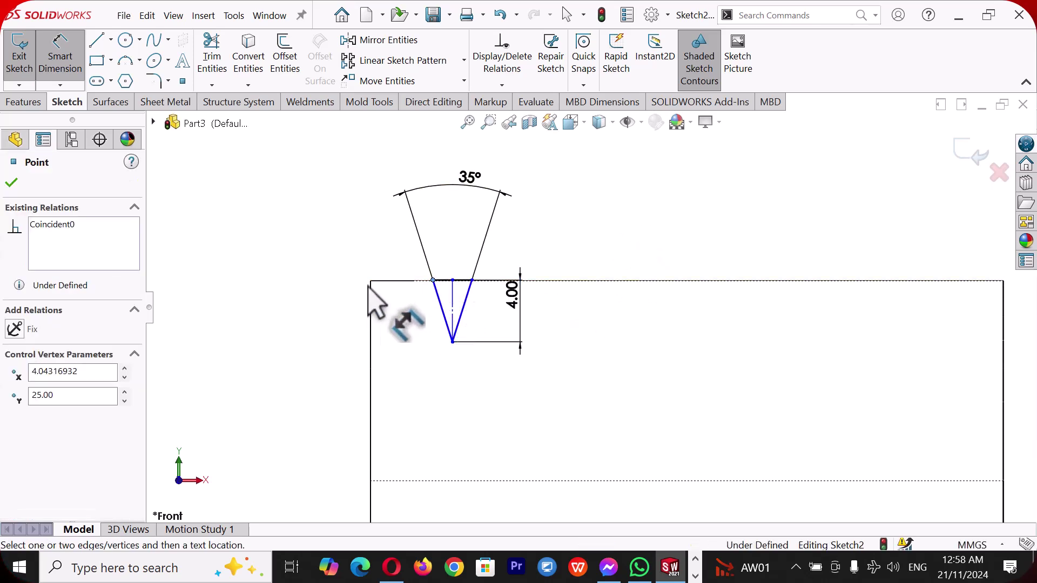
left_click(371, 294)
left_click(375, 231)
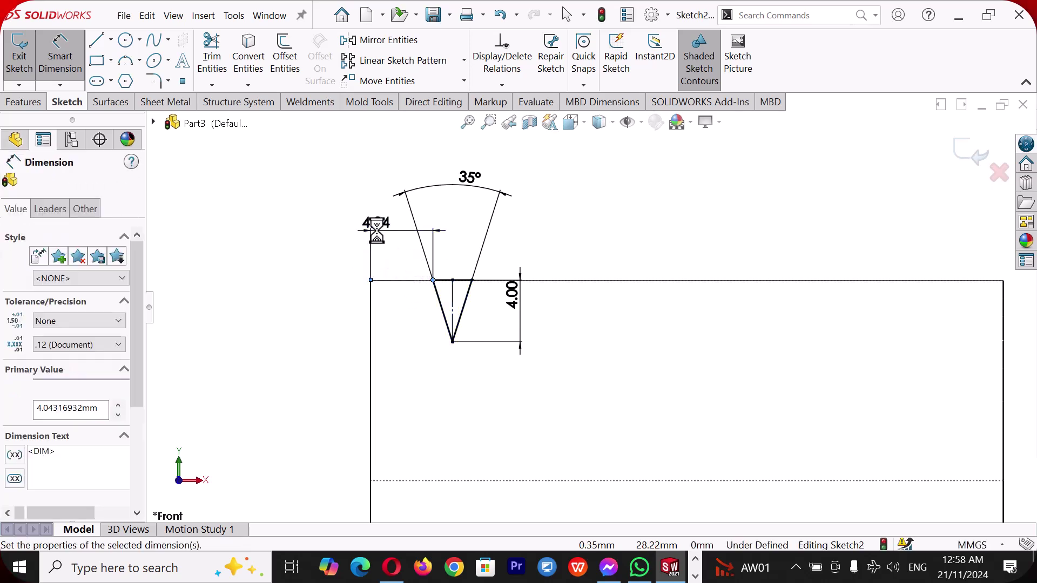
type("3.")
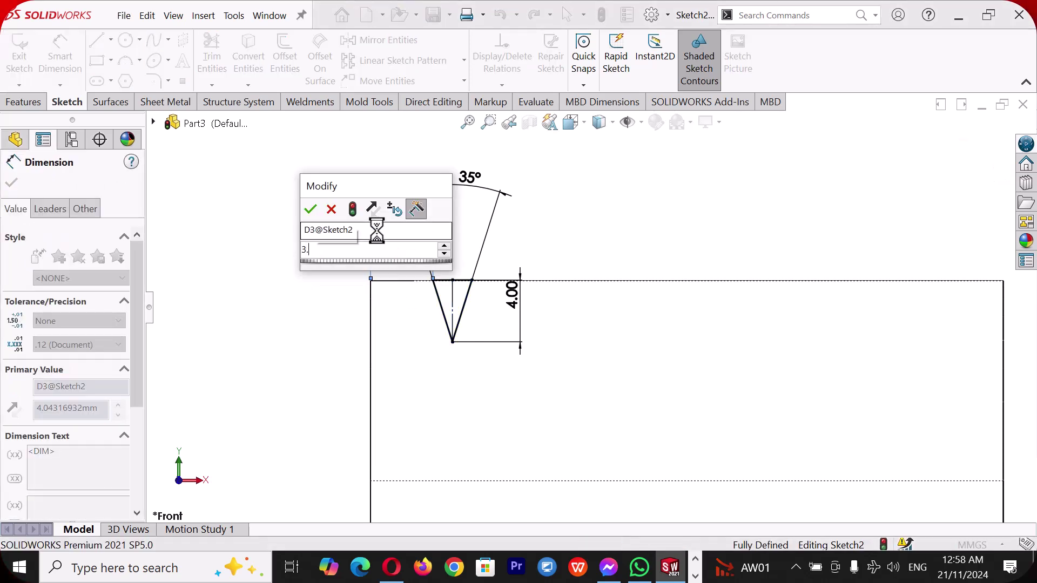
type("8")
key("Return")
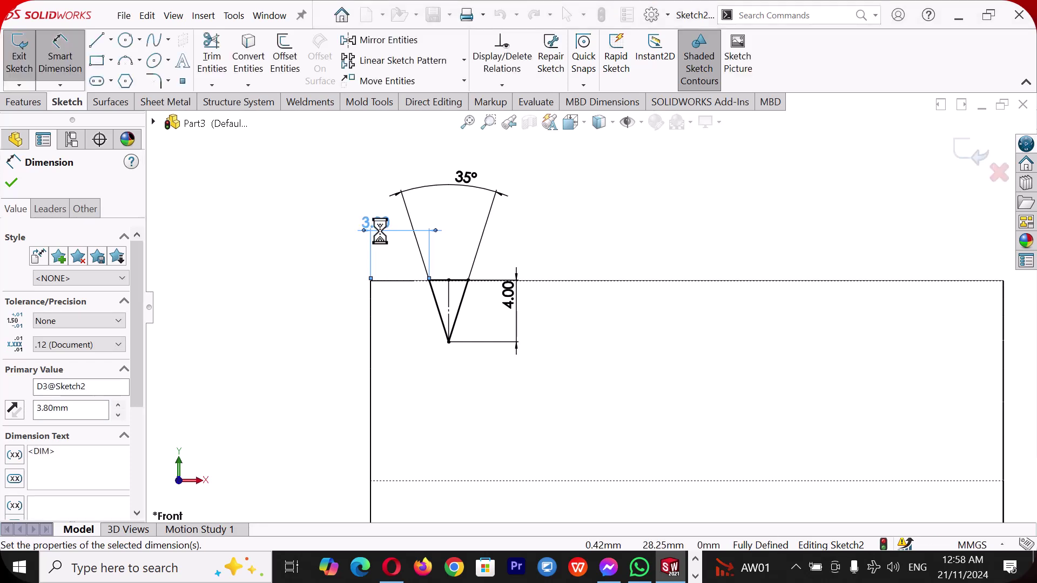
left_click(589, 238)
right_click(615, 269)
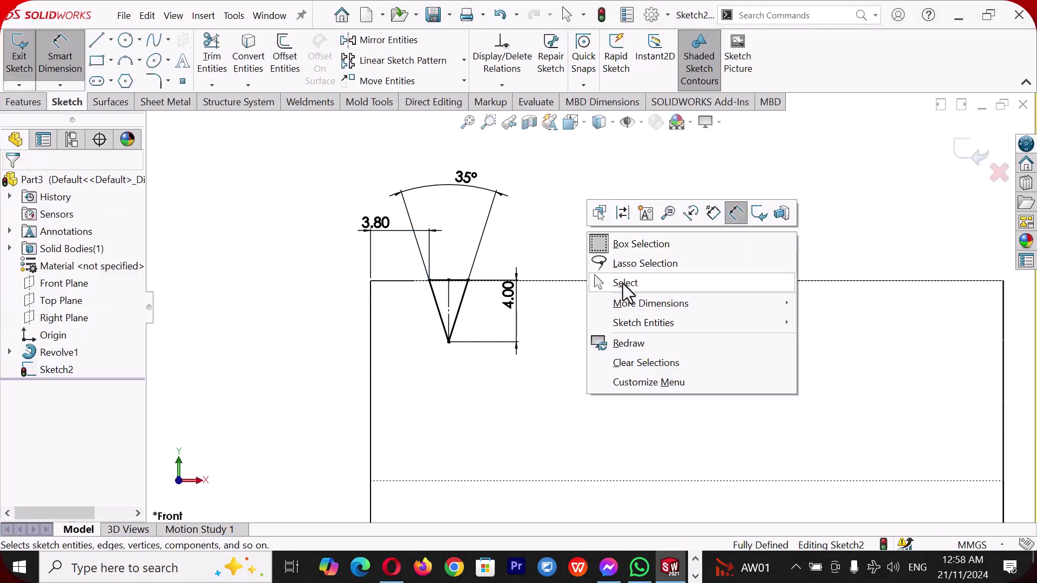
left_click(621, 283)
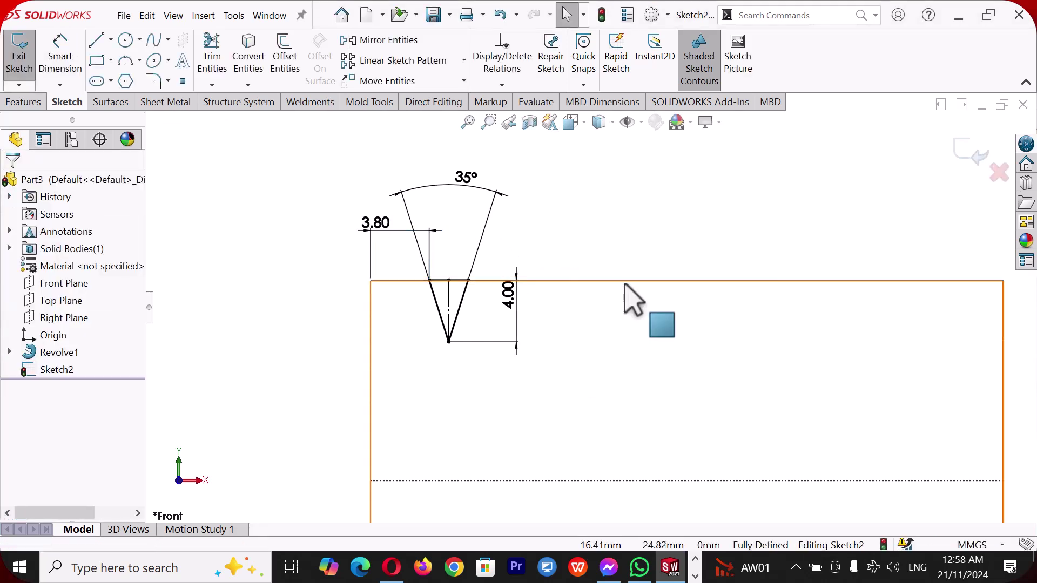
Round the V's lower corner with a 0.6 mm sketch fillet between its two sloped lines.
left_click(155, 82)
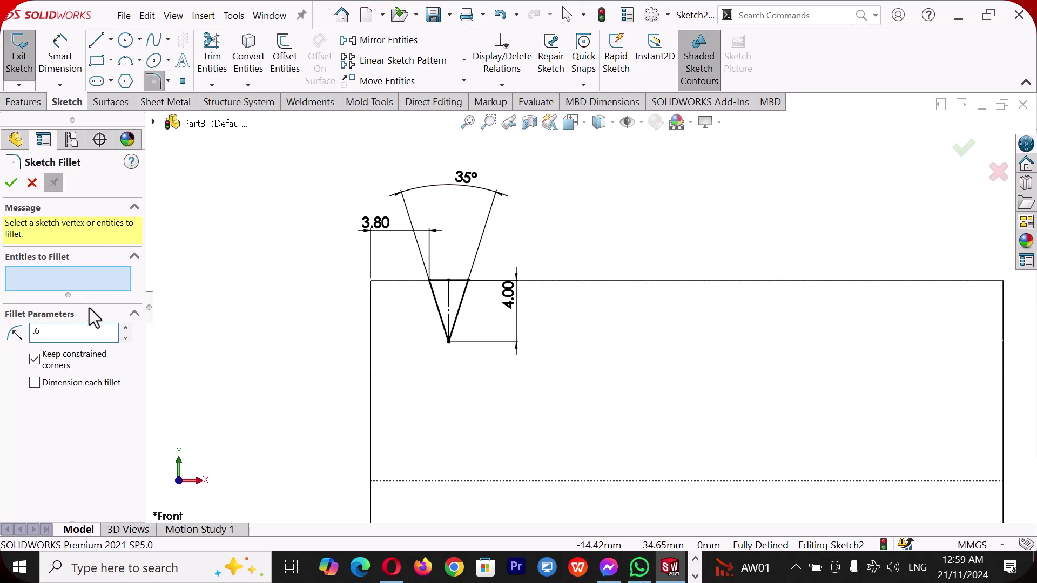
left_click(441, 324)
left_click(455, 330)
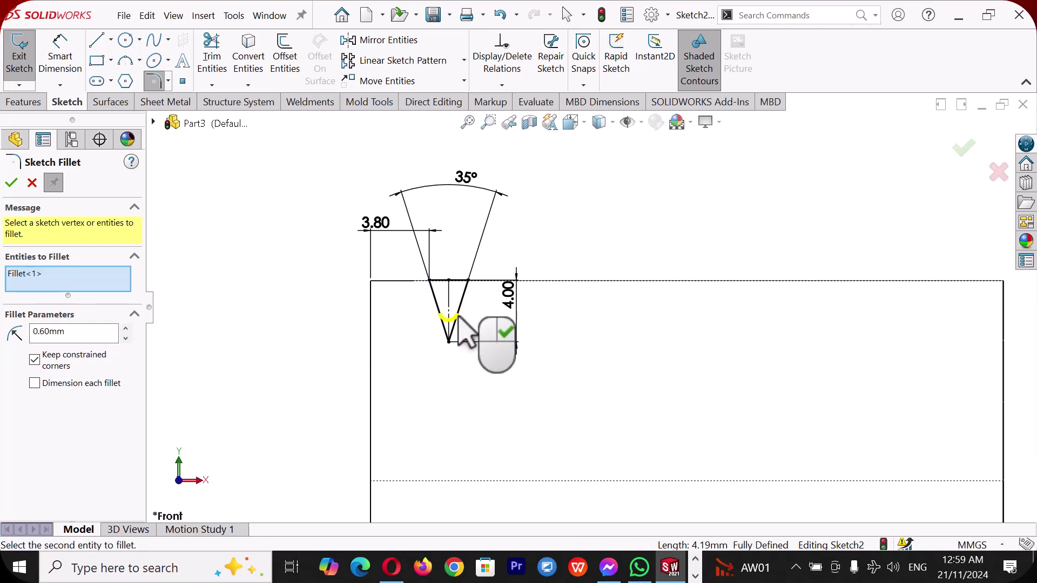
left_click(12, 184)
Draw a horizontal construction centerline about 19 mm long from the origin, extending away from the cylinder's left end.
scroll(443, 260, "up", 4)
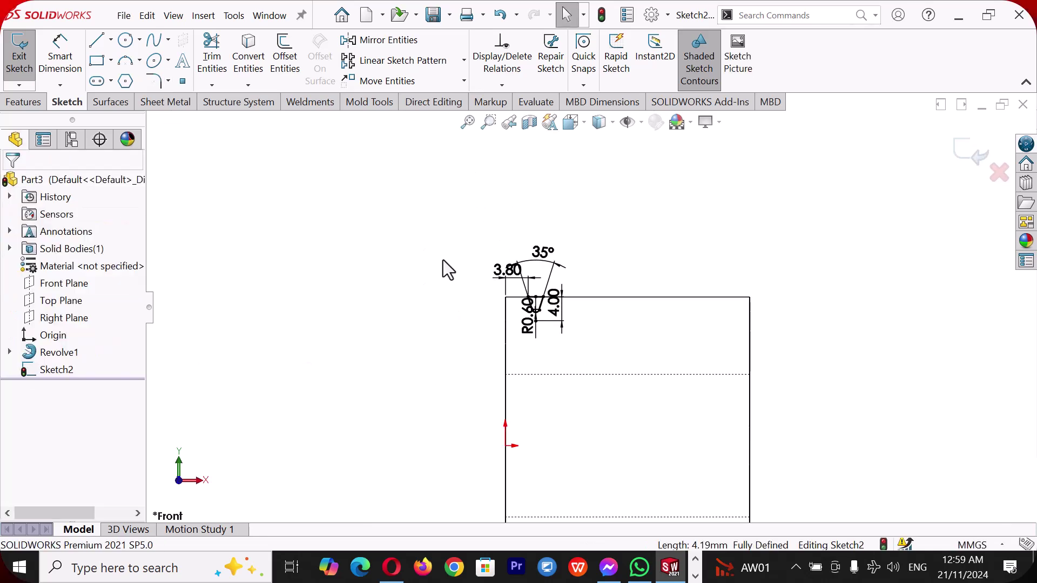
key("l")
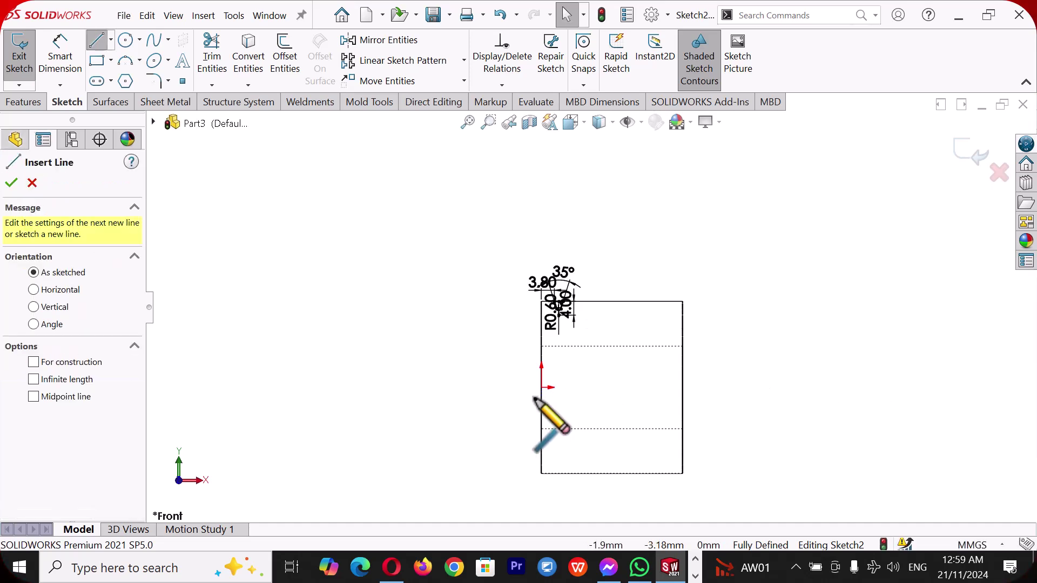
left_click(541, 388)
left_click(476, 388)
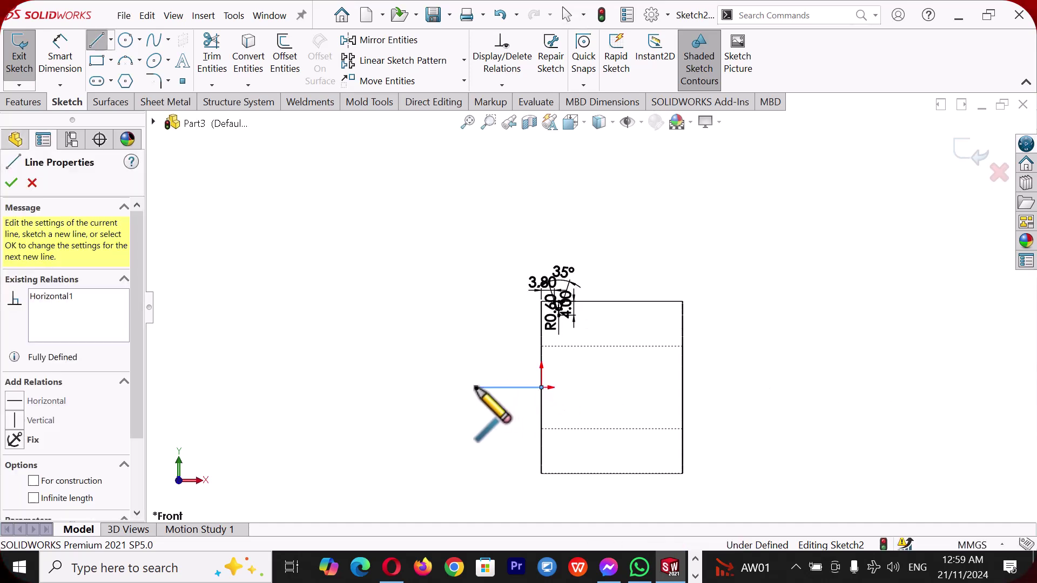
right_click(475, 387)
left_click(509, 362)
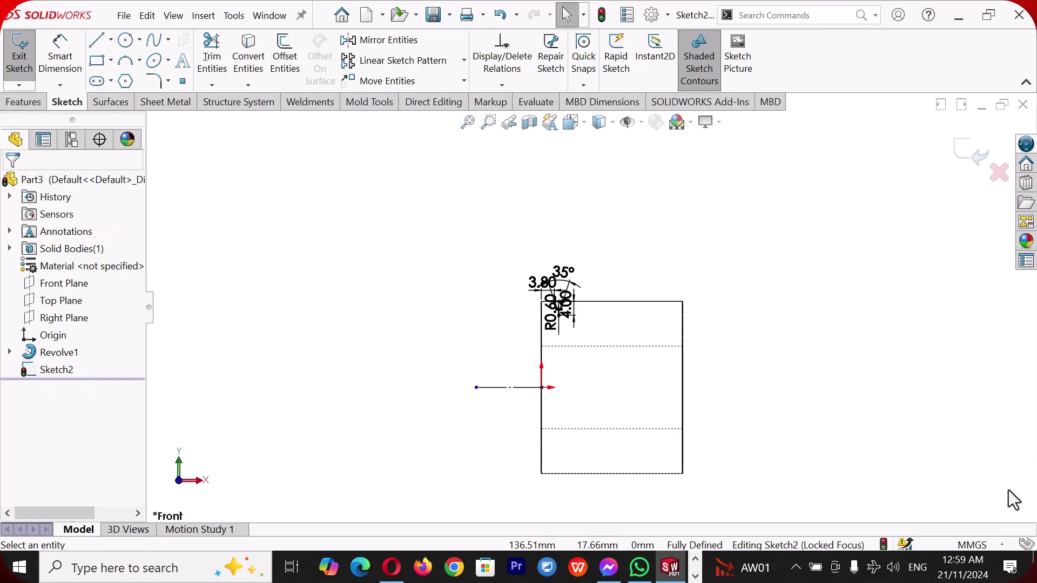
Cut the V groove with a 360-degree Revolved Cut around the horizontal construction centerline.
left_click(21, 101)
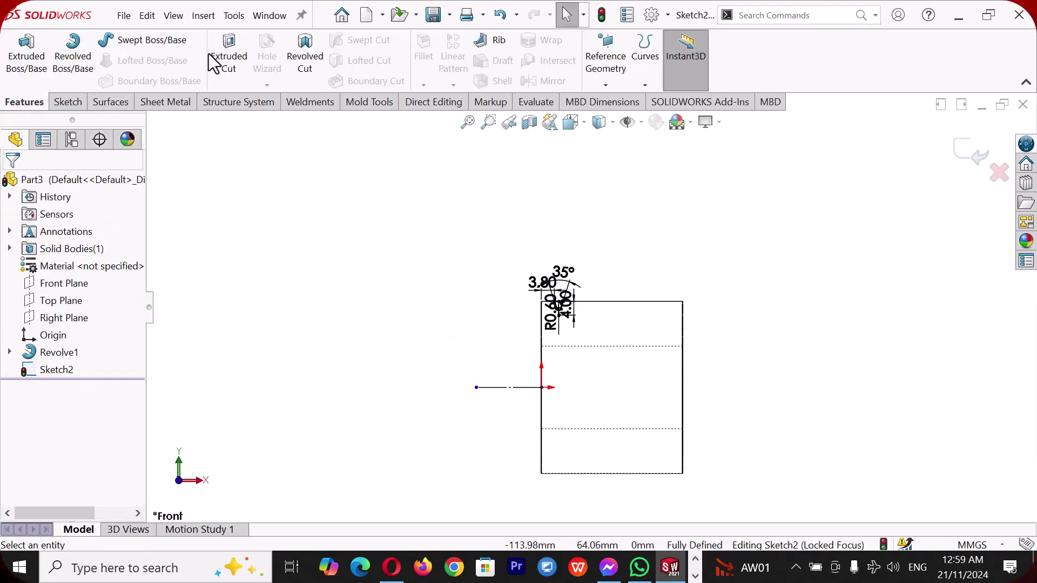
left_click(312, 60)
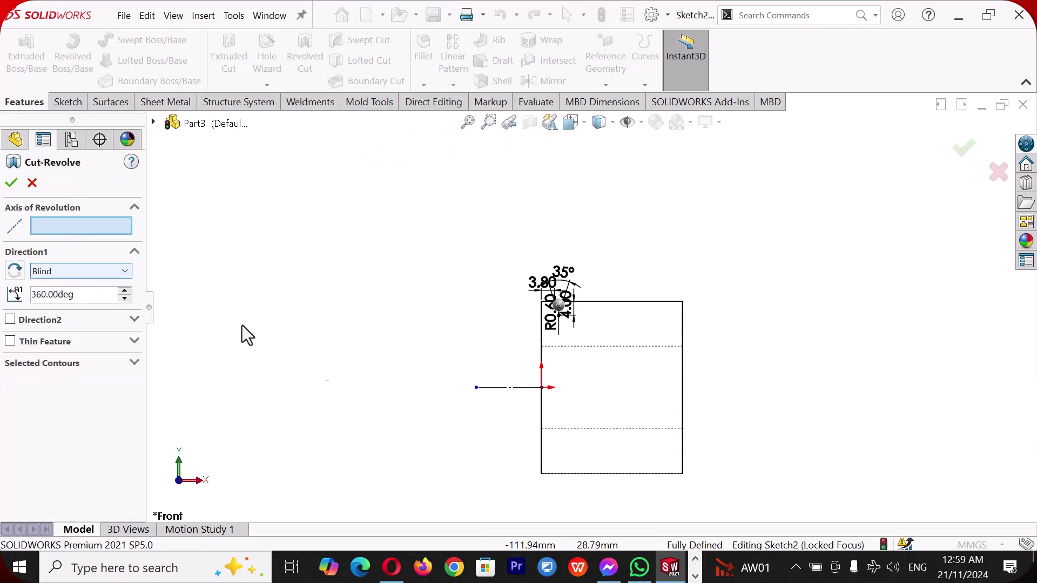
left_click(513, 387)
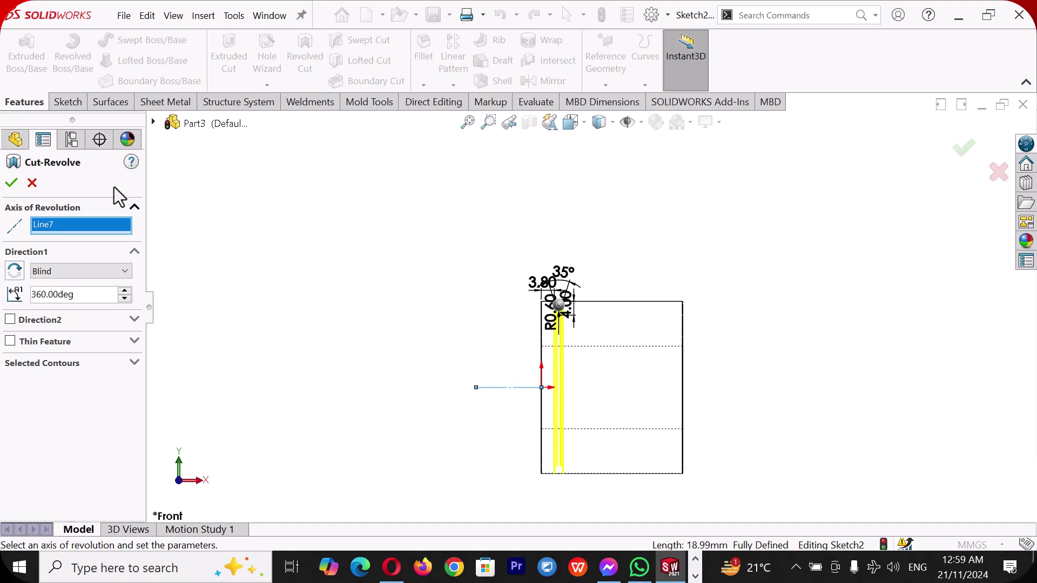
left_click(12, 184)
Set the model's display style to shaded with visible edges.
middle_click_drag(879, 322, 728, 222)
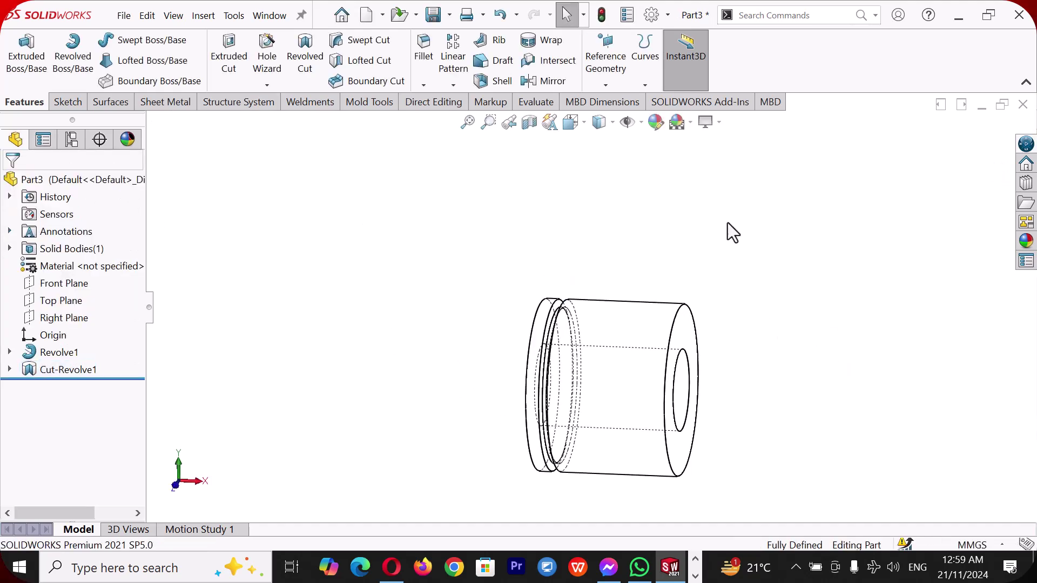
left_click(614, 123)
left_click(601, 165)
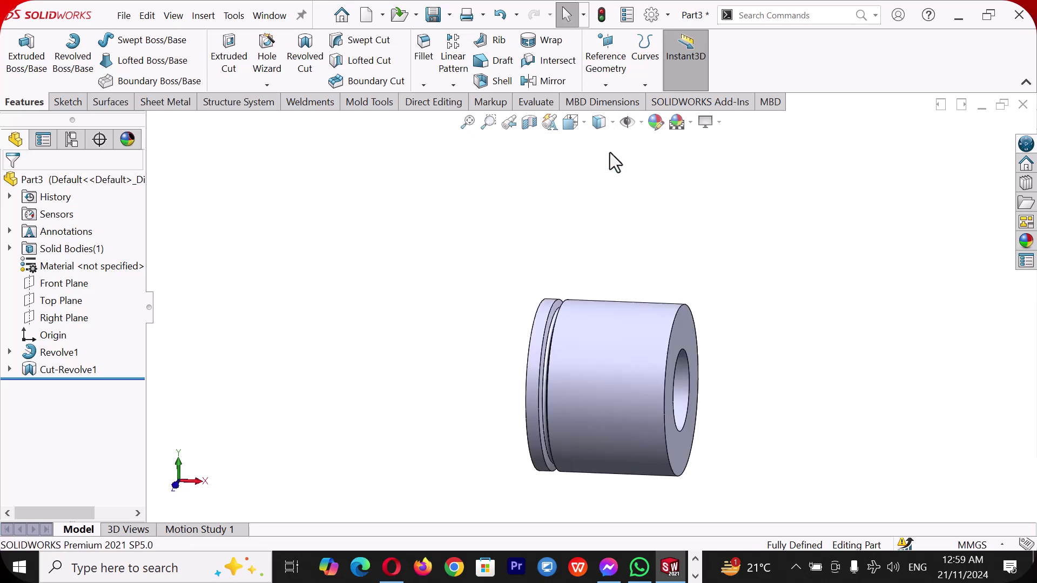
middle_click_drag(748, 272, 755, 390)
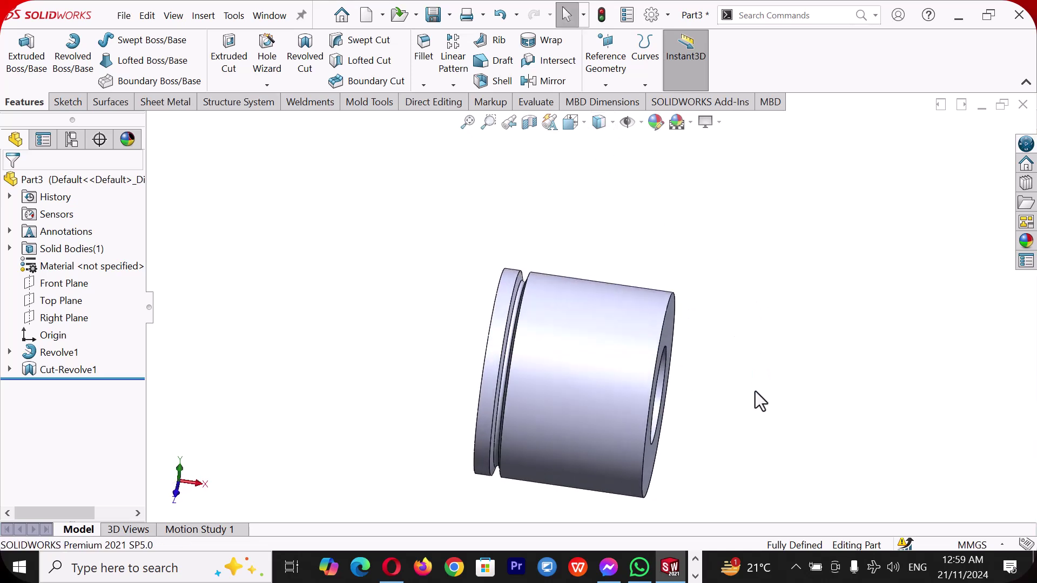
Cancel the started Linear Pattern and show the model's temporary axes.
left_click(452, 59)
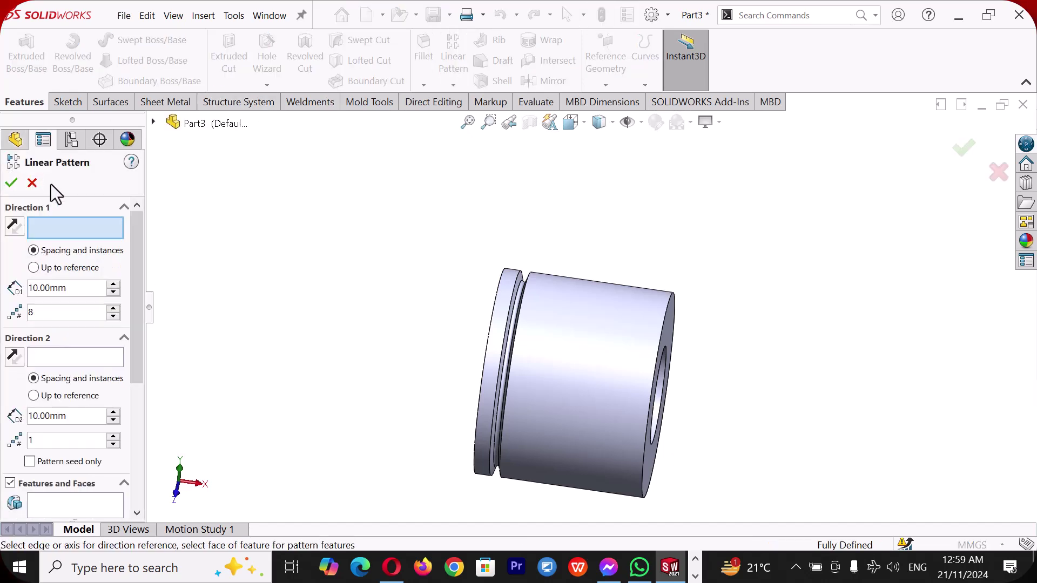
left_click(32, 184)
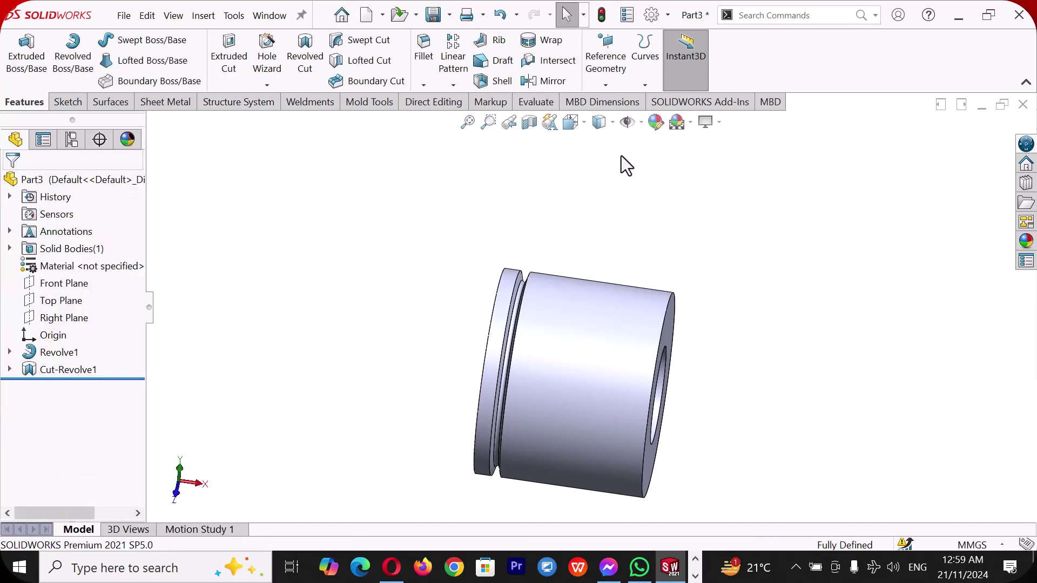
left_click(641, 123)
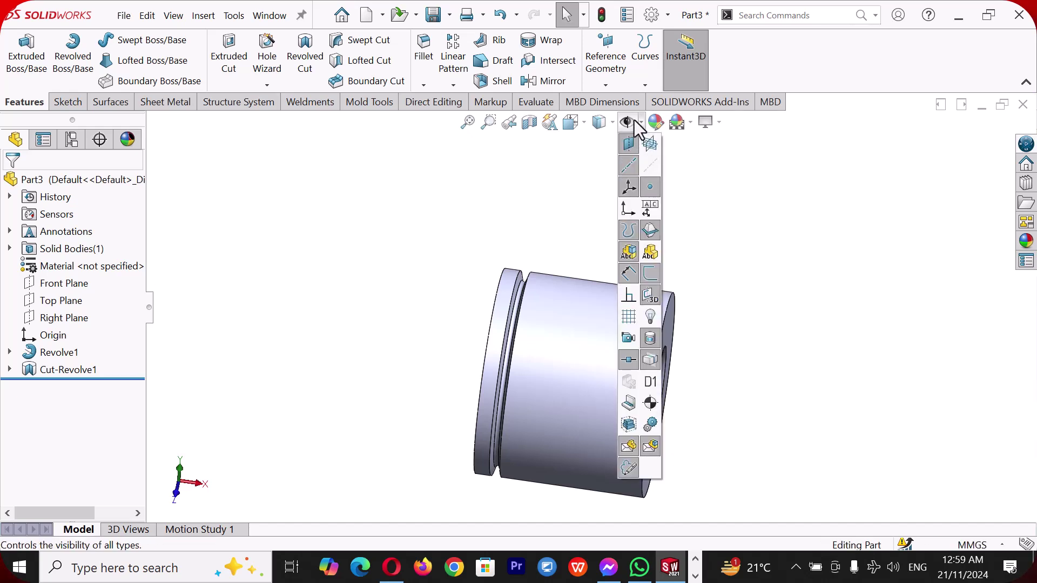
left_click(651, 169)
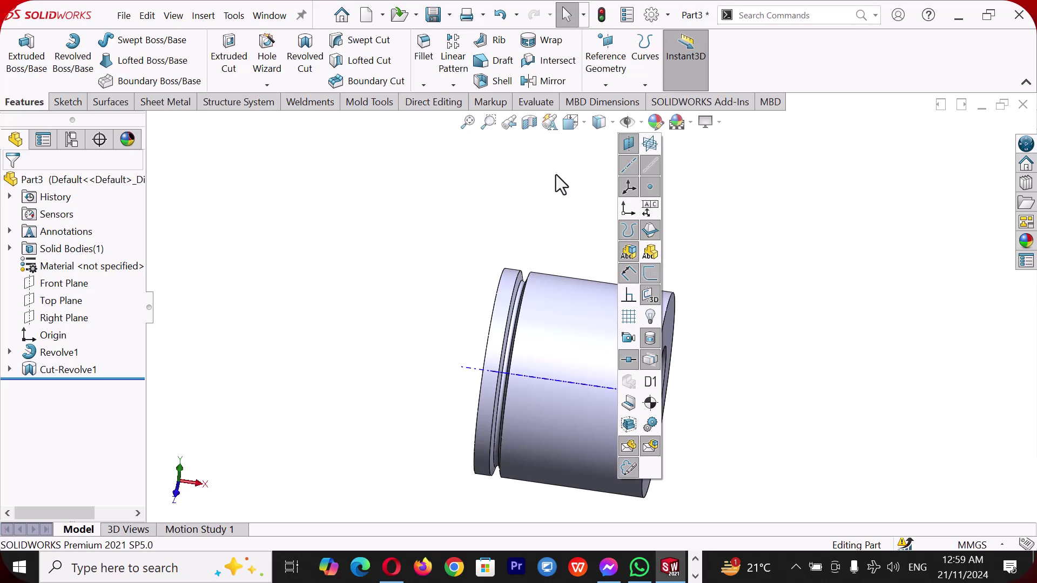
left_click(563, 186)
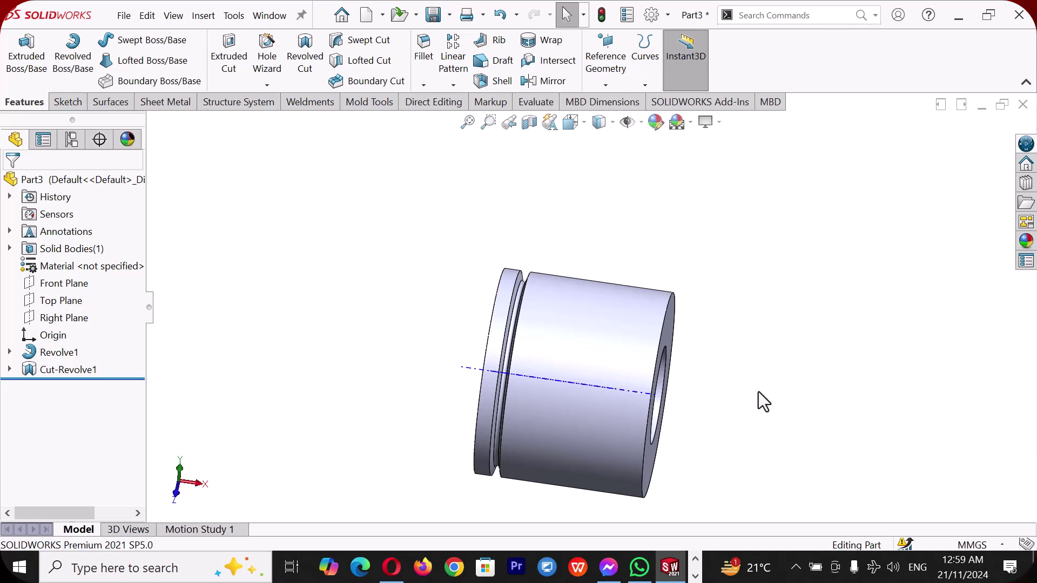
Start a Linear Pattern of the V-groove cut along the cylinder's temporary axis as Direction 1, with 4.80 mm spacing.
left_click(453, 47)
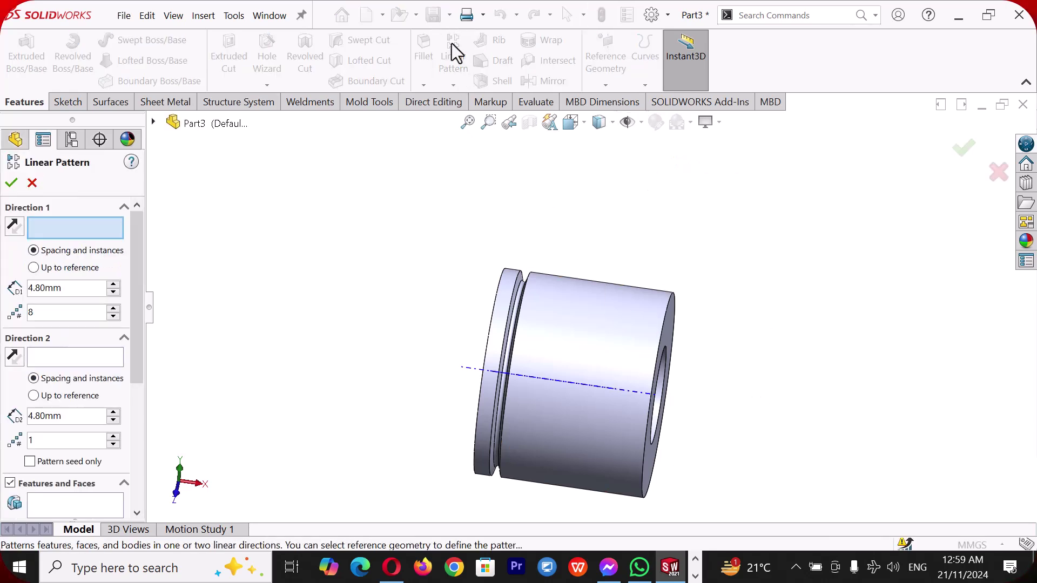
left_click(557, 397)
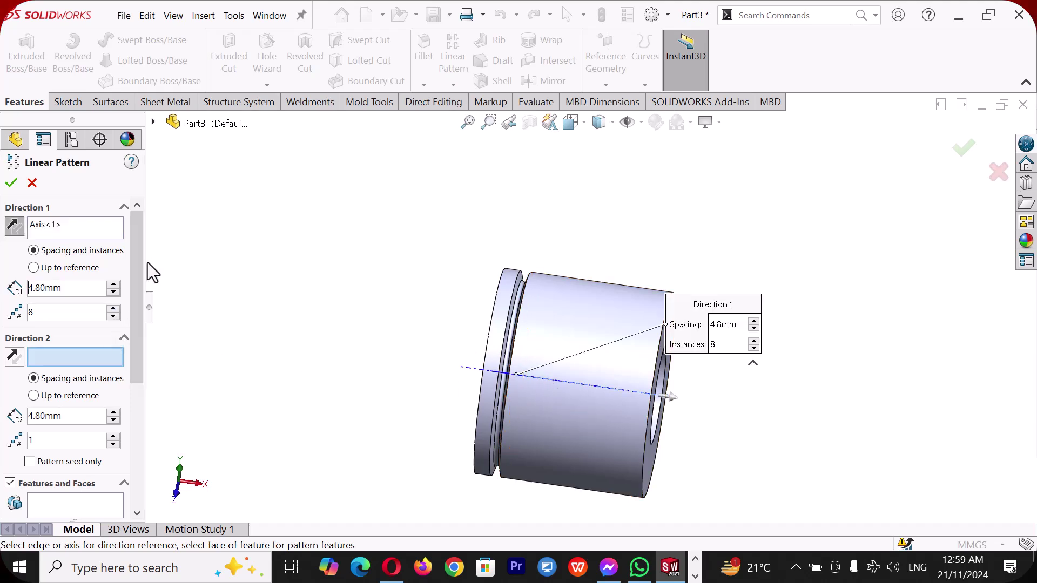
left_click_drag(138, 264, 127, 352)
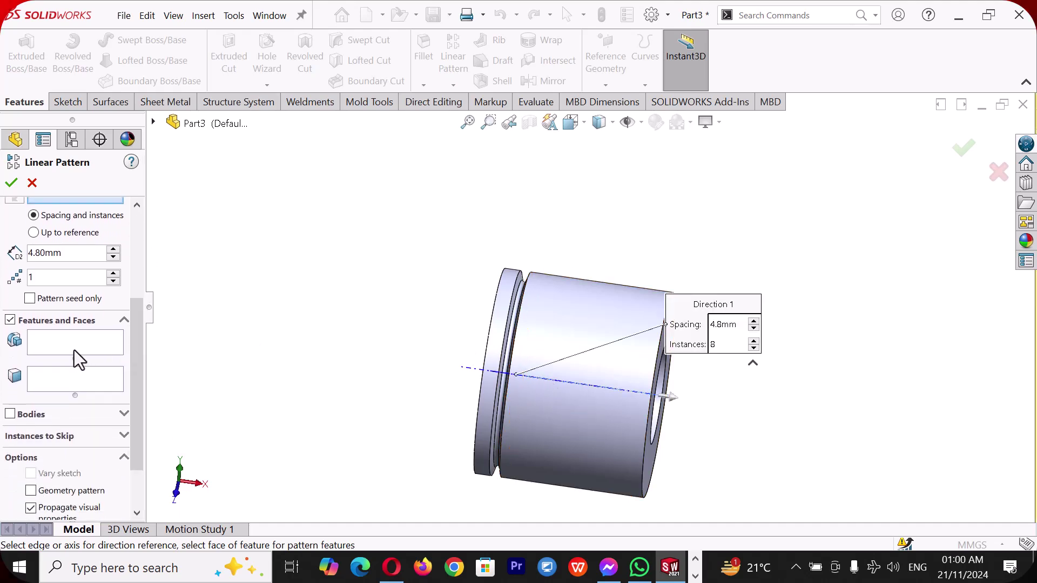
left_click(73, 348)
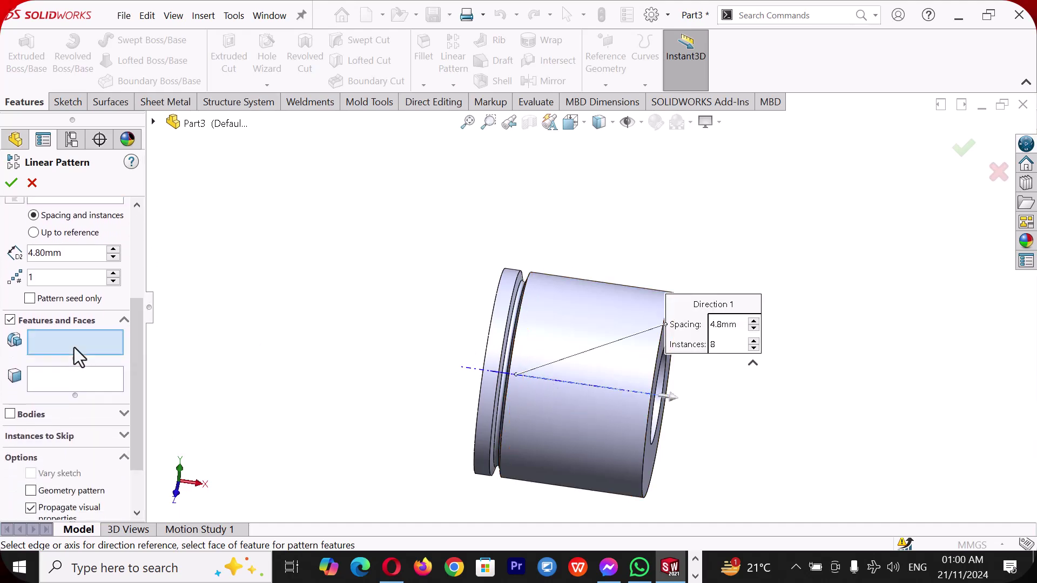
left_click(155, 123)
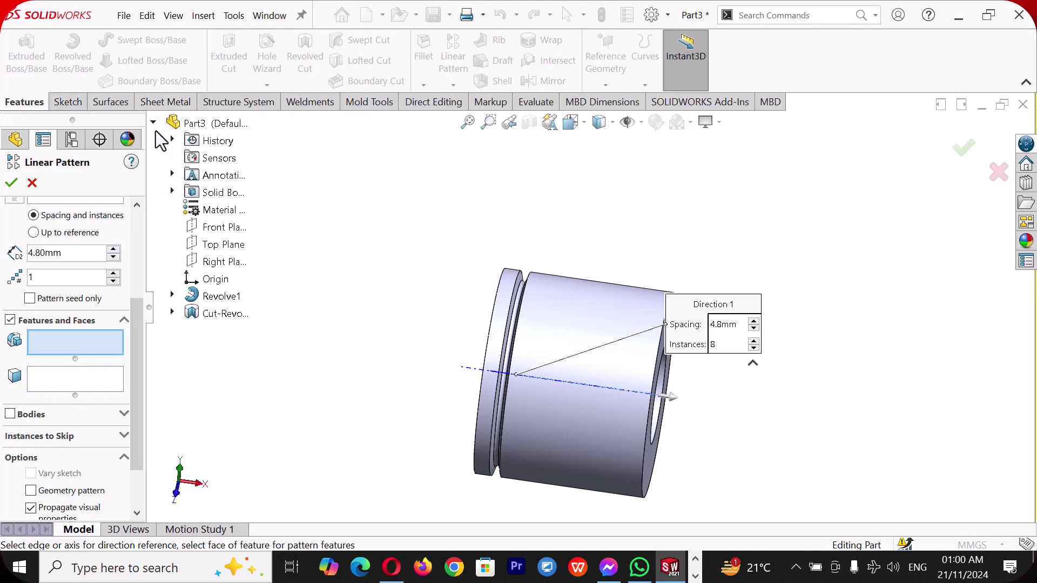
left_click(221, 314)
Set Direction 1 to 9 instances, add a reversed Direction 2 along the axis with 2 instances, and try to create the pattern.
left_click_drag(136, 309, 141, 199)
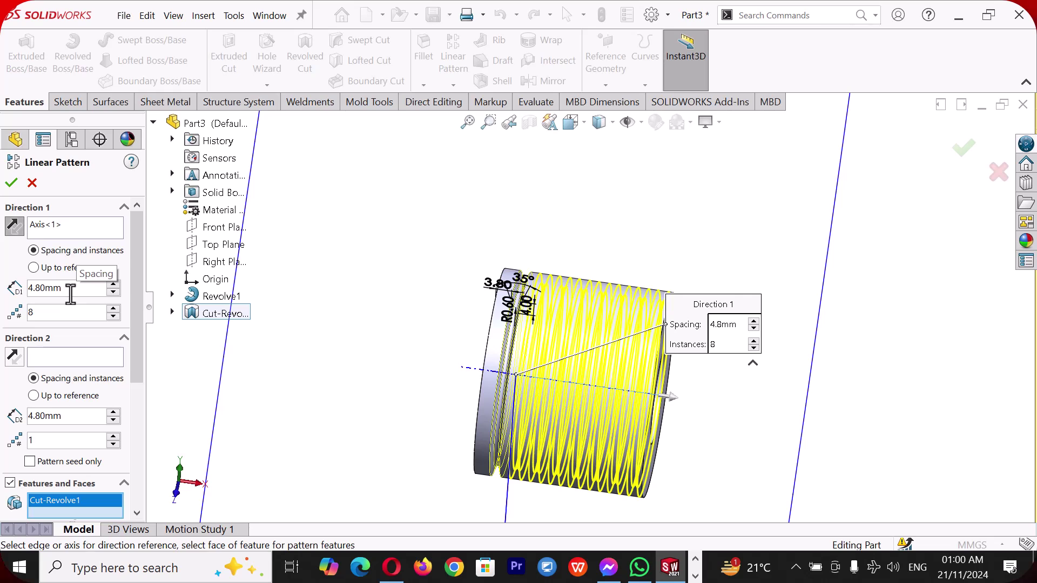
left_click(113, 308)
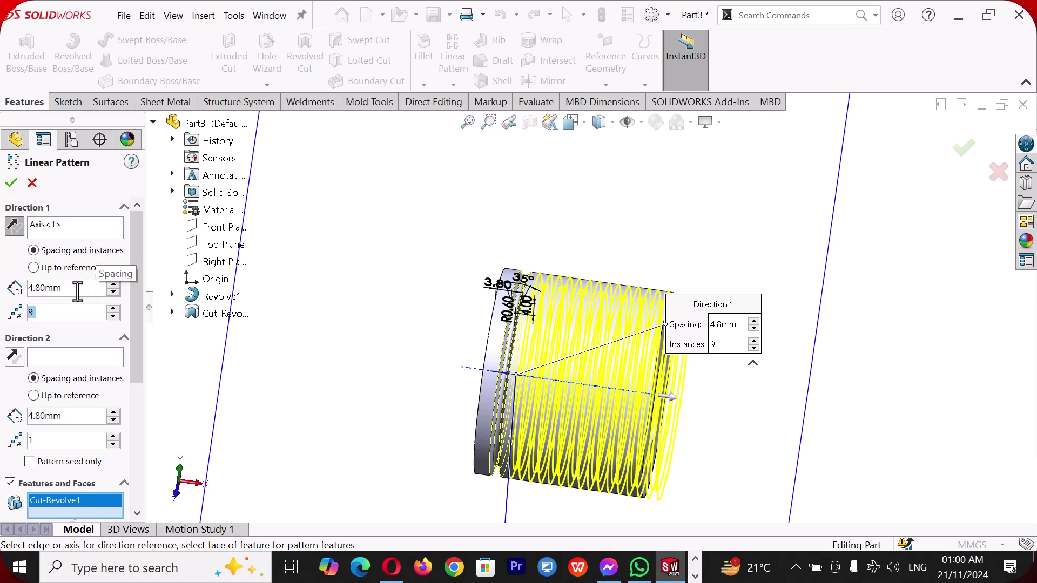
left_click(113, 437)
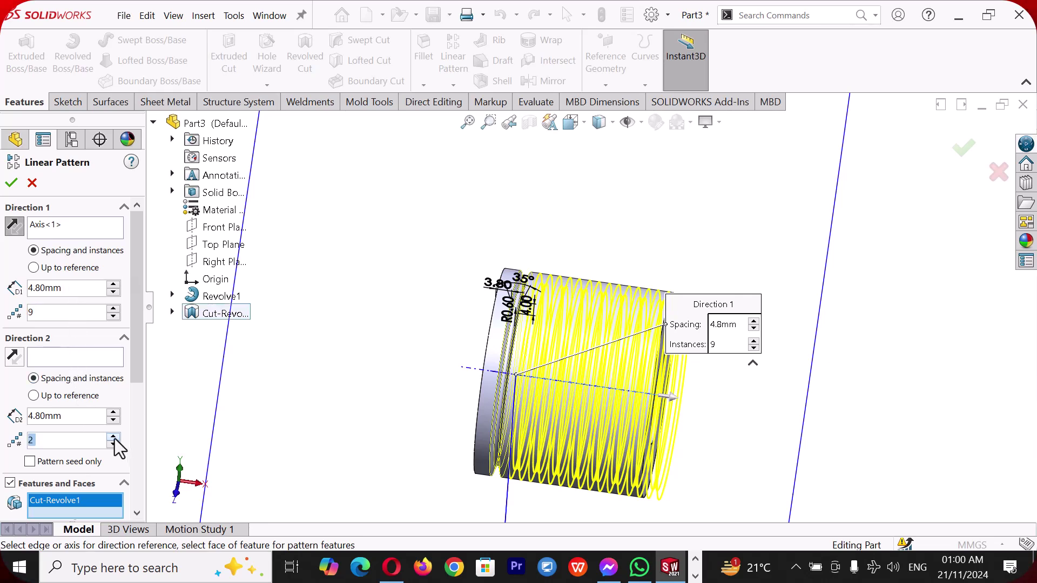
left_click(15, 358)
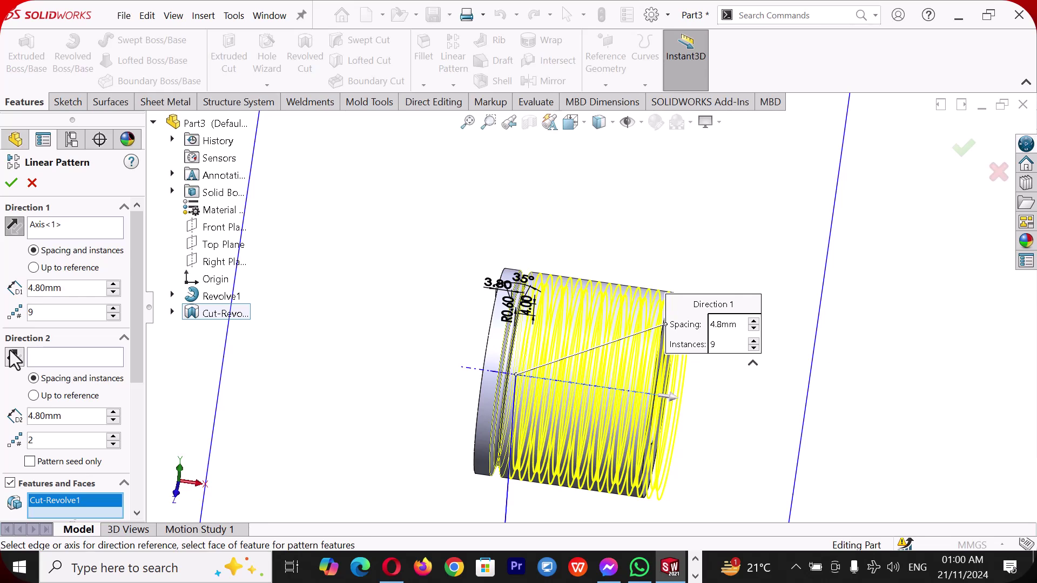
left_click(53, 352)
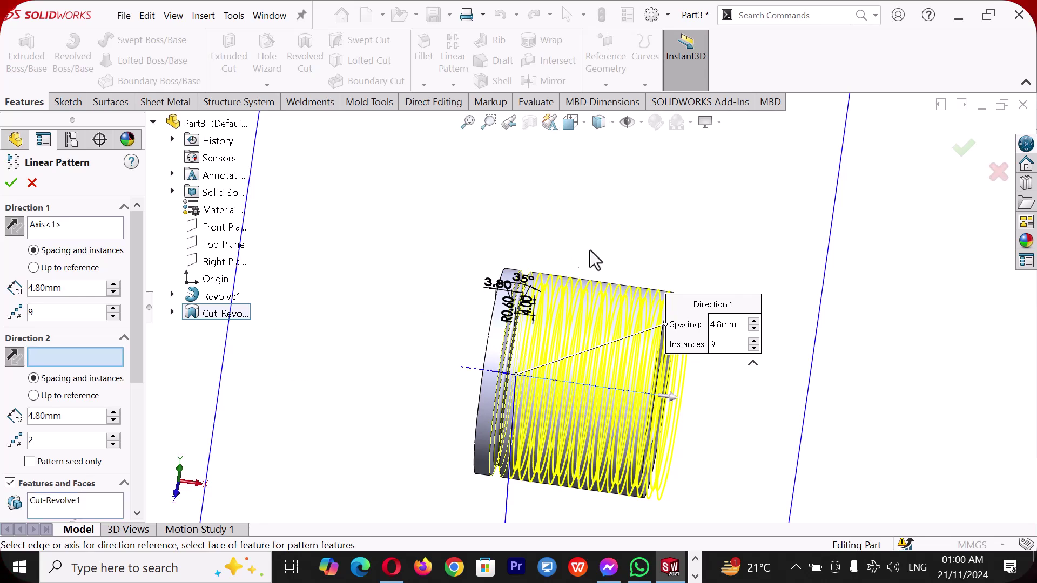
left_click(468, 367)
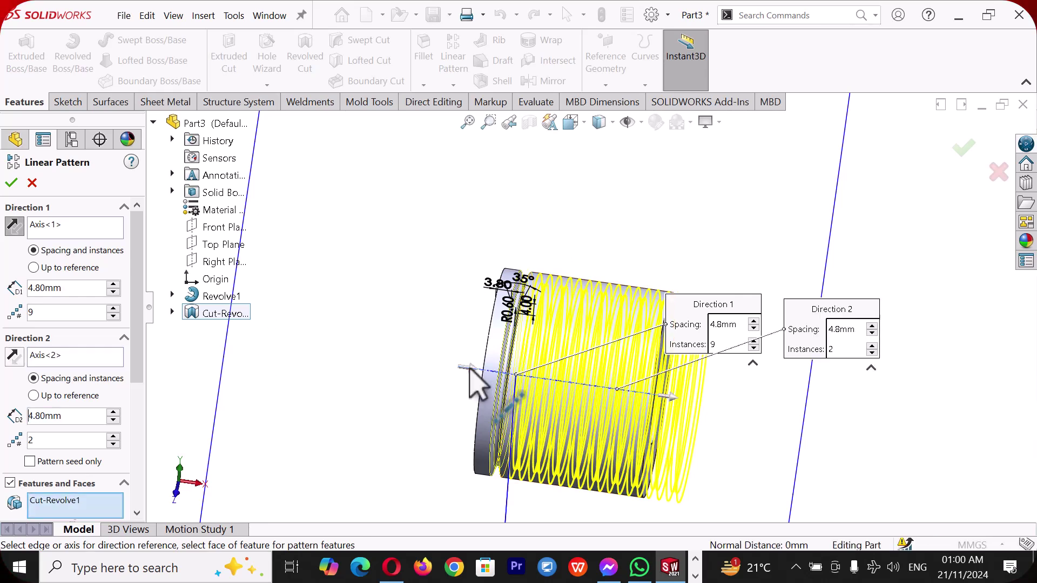
left_click(12, 357)
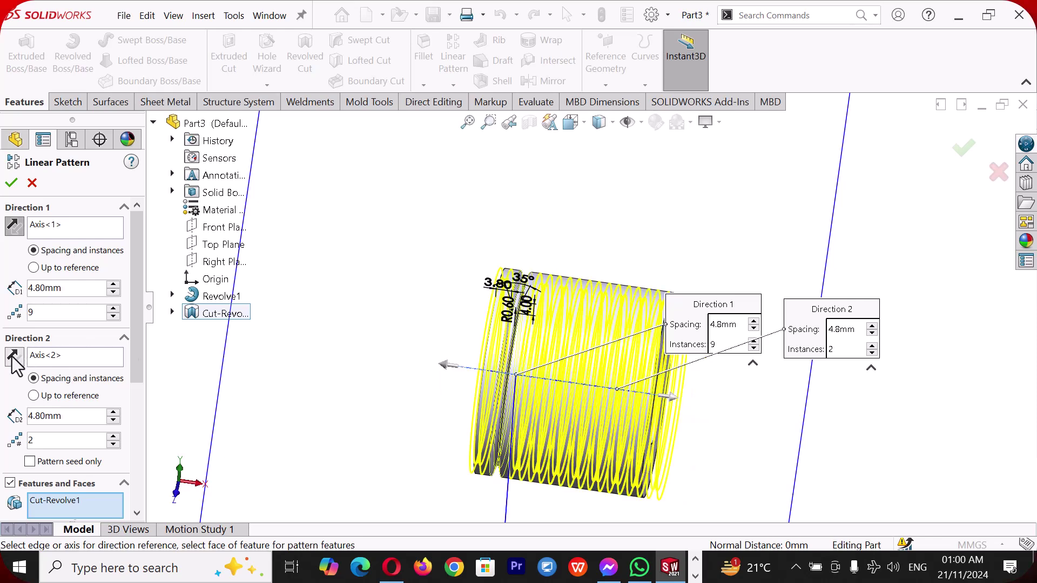
left_click(9, 185)
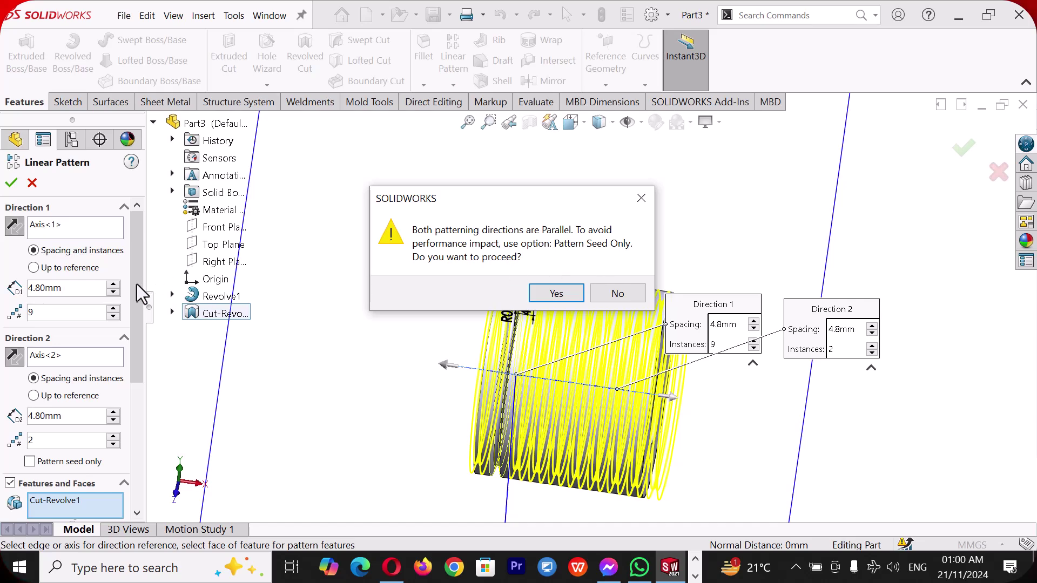
left_click(137, 314)
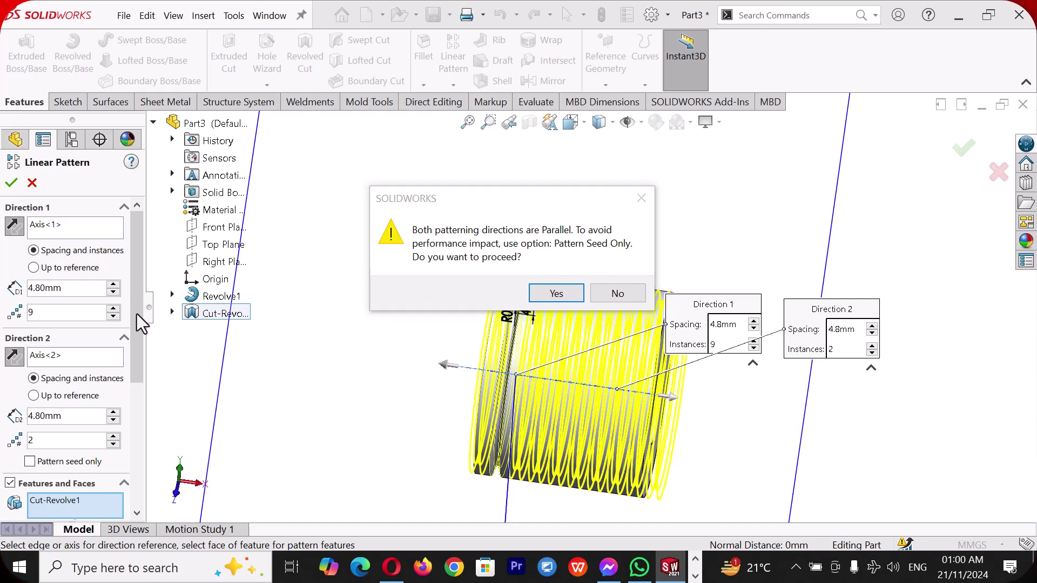
left_click(562, 296)
Enable the Geometry pattern option and try again to create the two-direction groove pattern.
left_click_drag(133, 277, 129, 406)
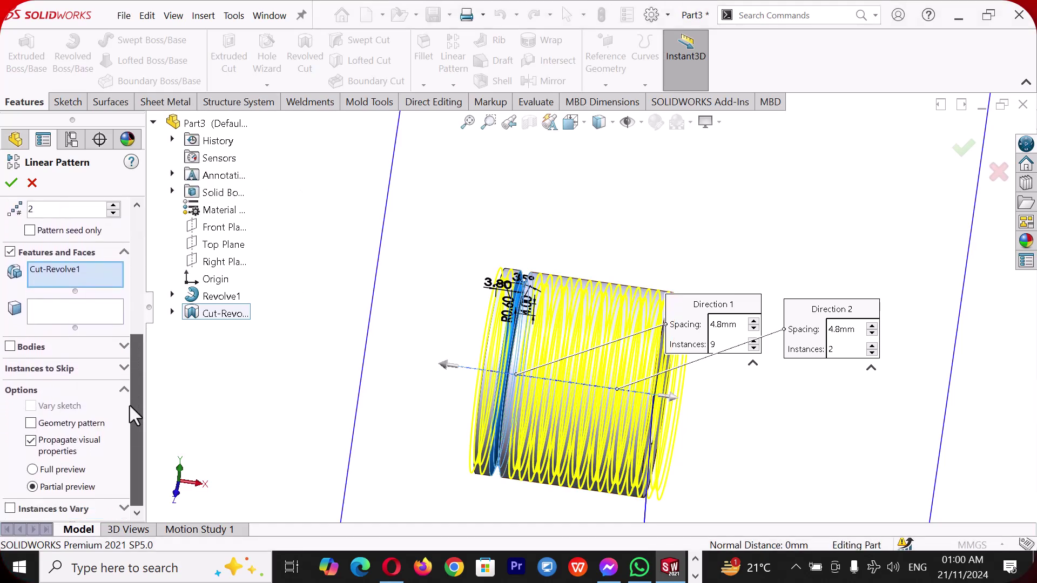
left_click(30, 424)
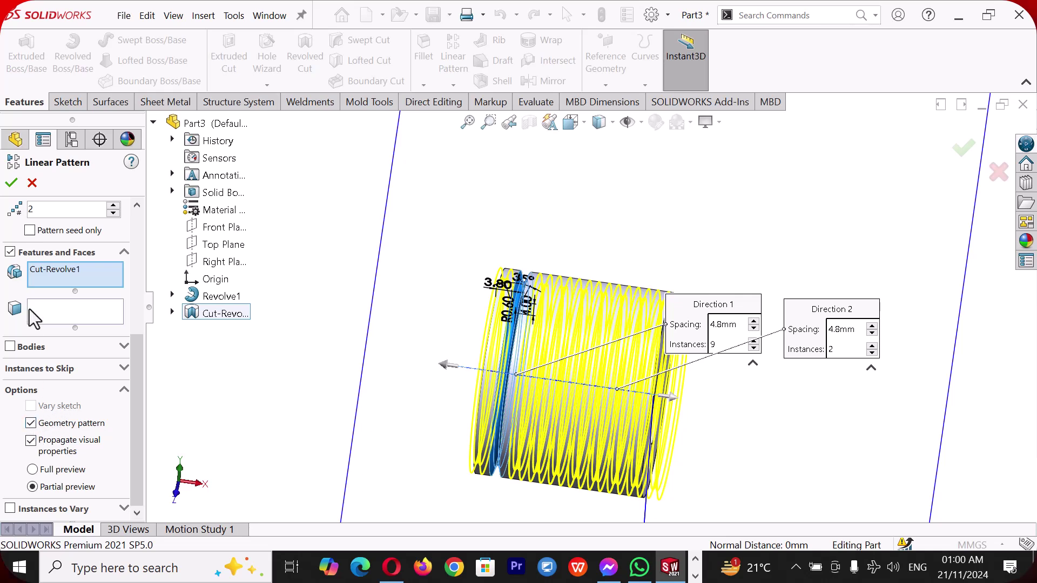
left_click(10, 184)
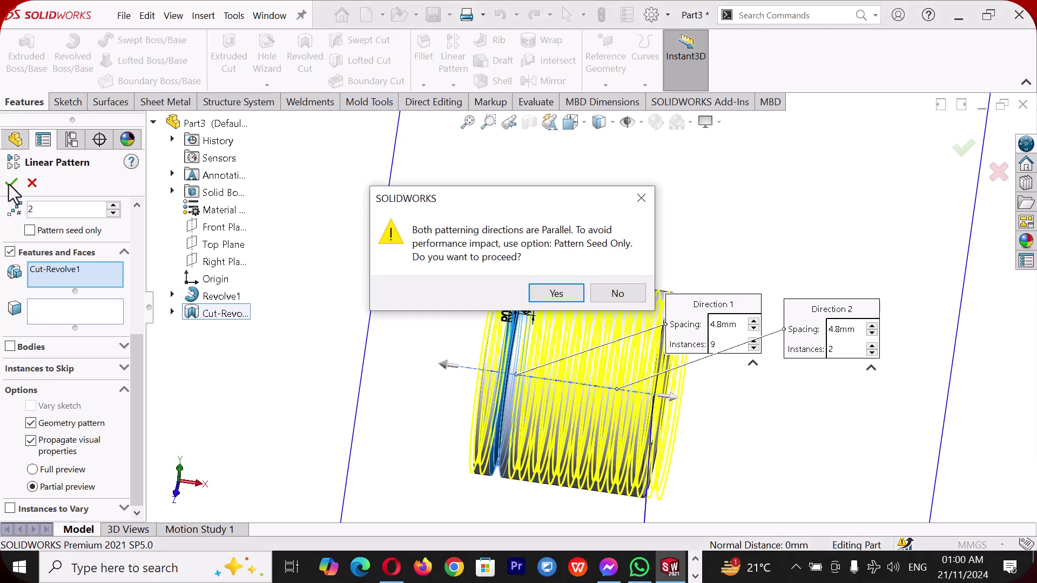
left_click(557, 294)
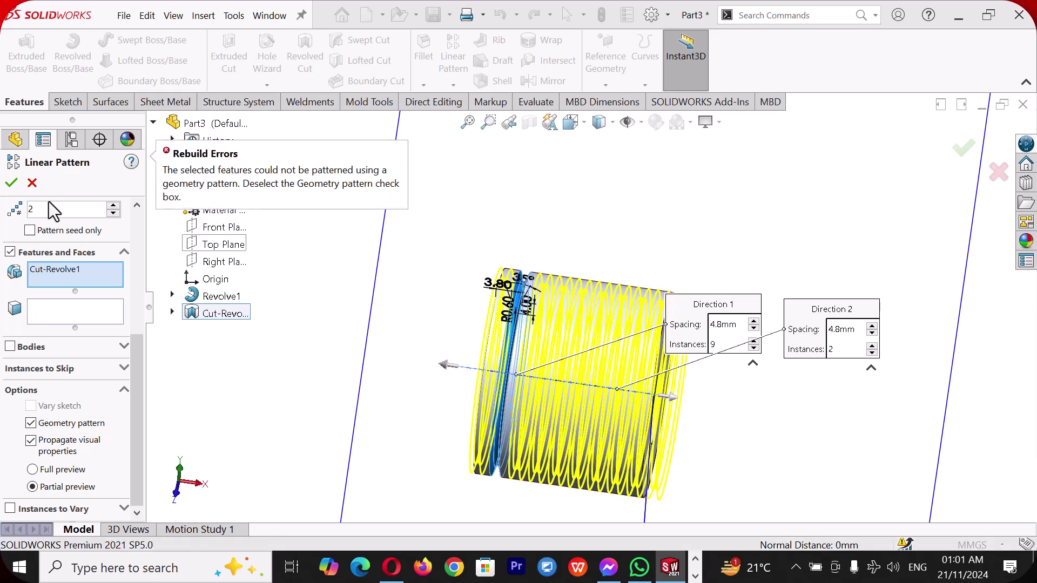
Set the Direction 2 instances to 1 and retry creating the groove pattern, accepting parallel directions.
left_click_drag(135, 377, 138, 290)
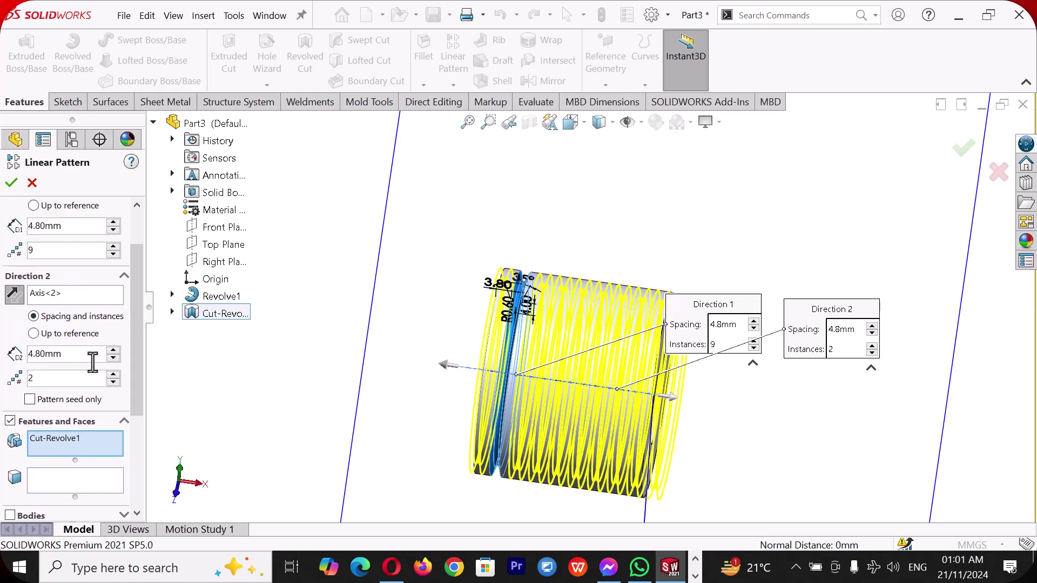
left_click(112, 381)
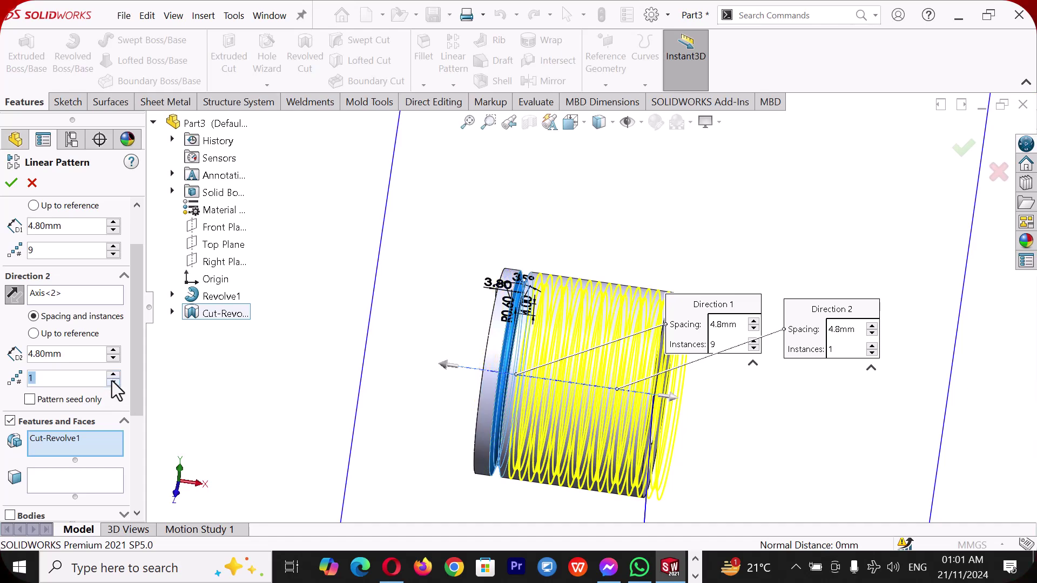
left_click(11, 183)
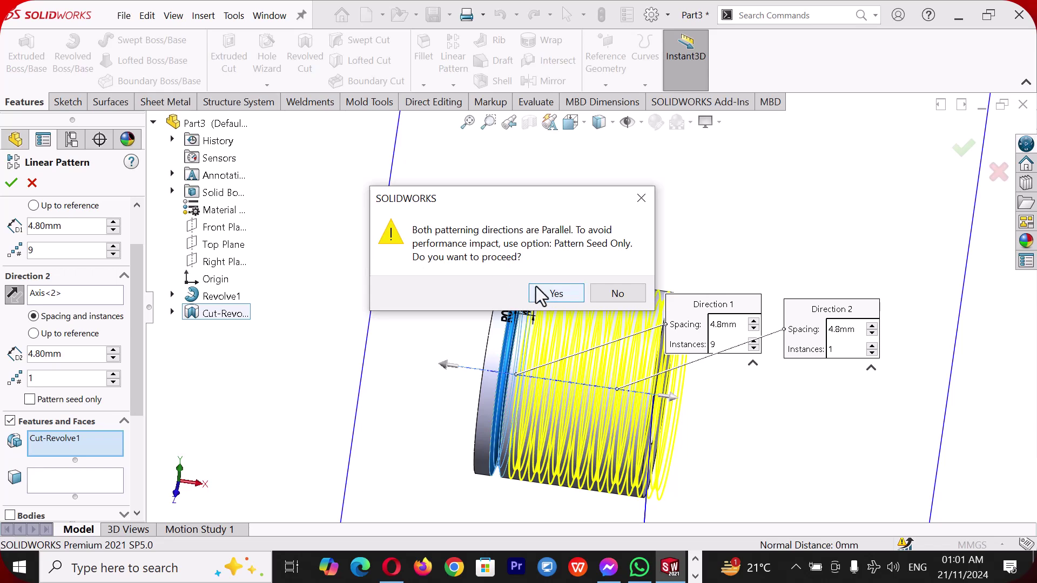
left_click(554, 292)
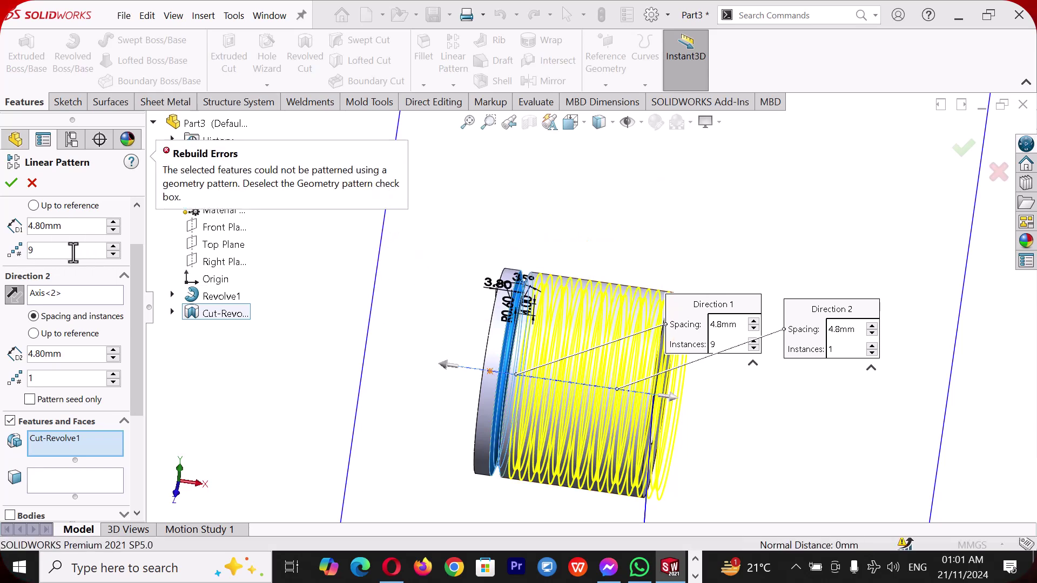
Set the Direction 1 instances to 8 and create the linear pattern, accepting parallel directions.
left_click(113, 255)
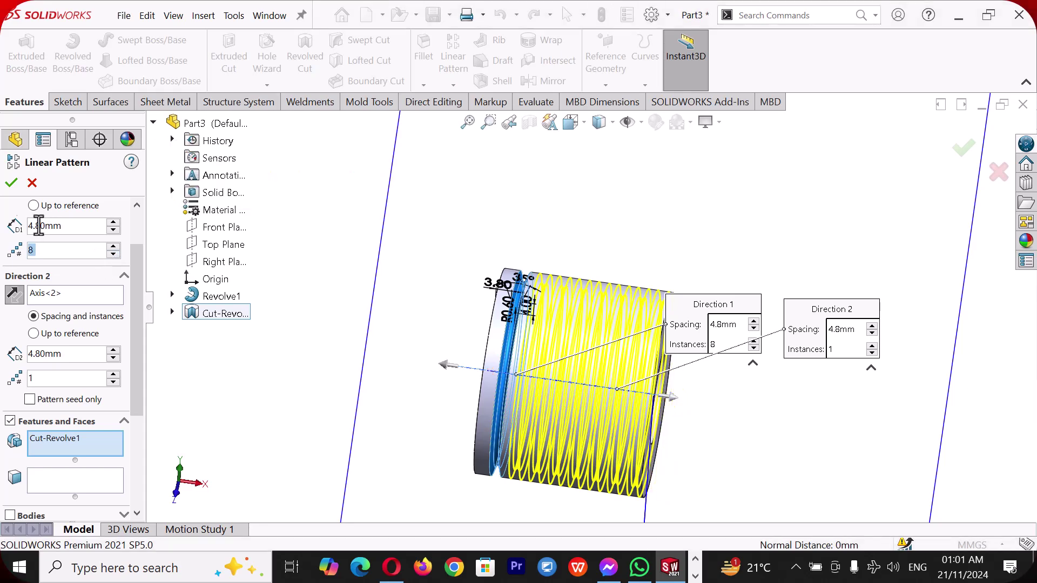
left_click(12, 184)
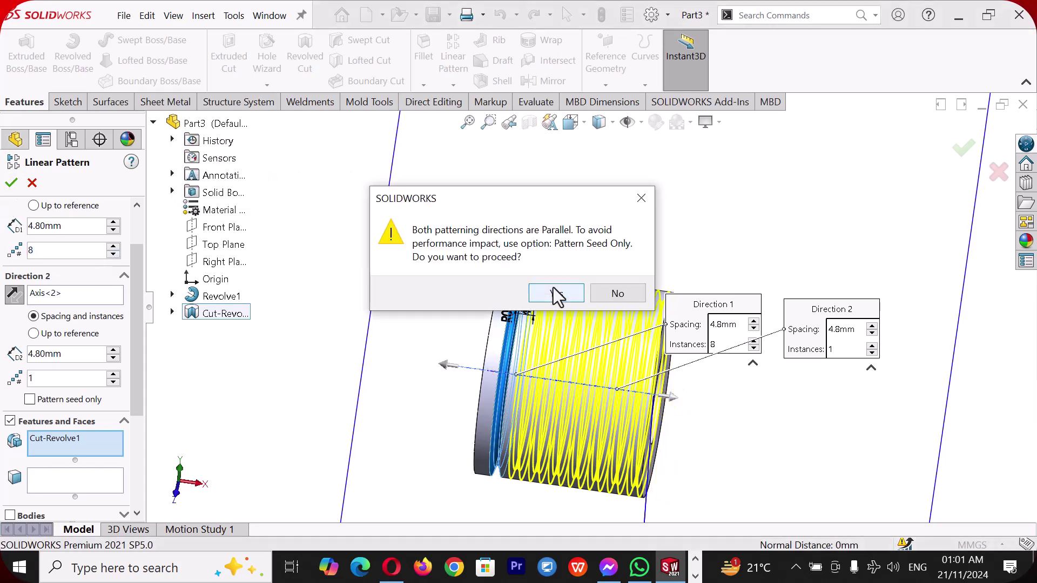
left_click(558, 296)
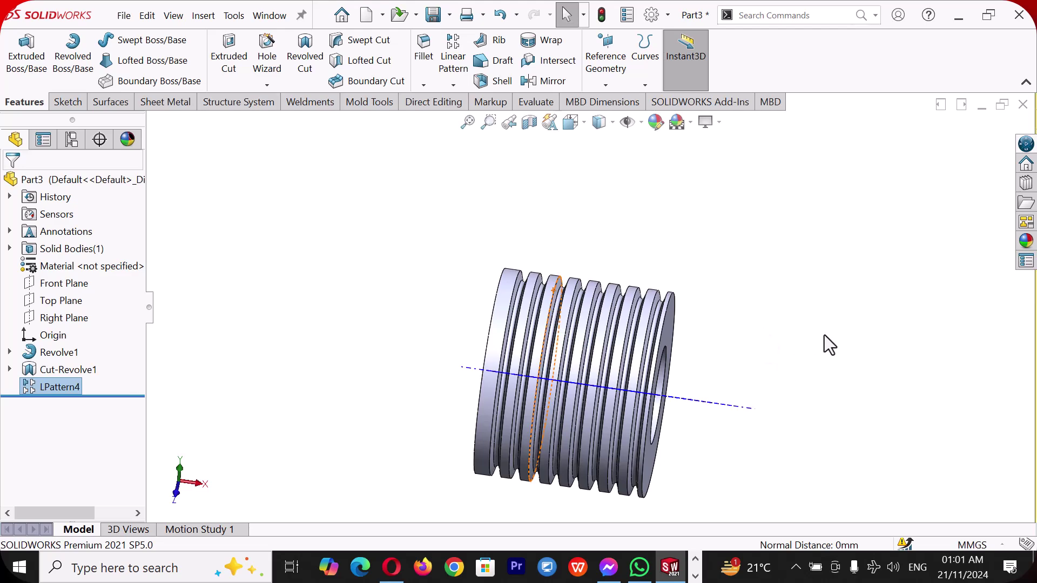
Open the groove's linear pattern for editing and set the Direction 1 spacing to 4 mm.
scroll(708, 328, "down", 4)
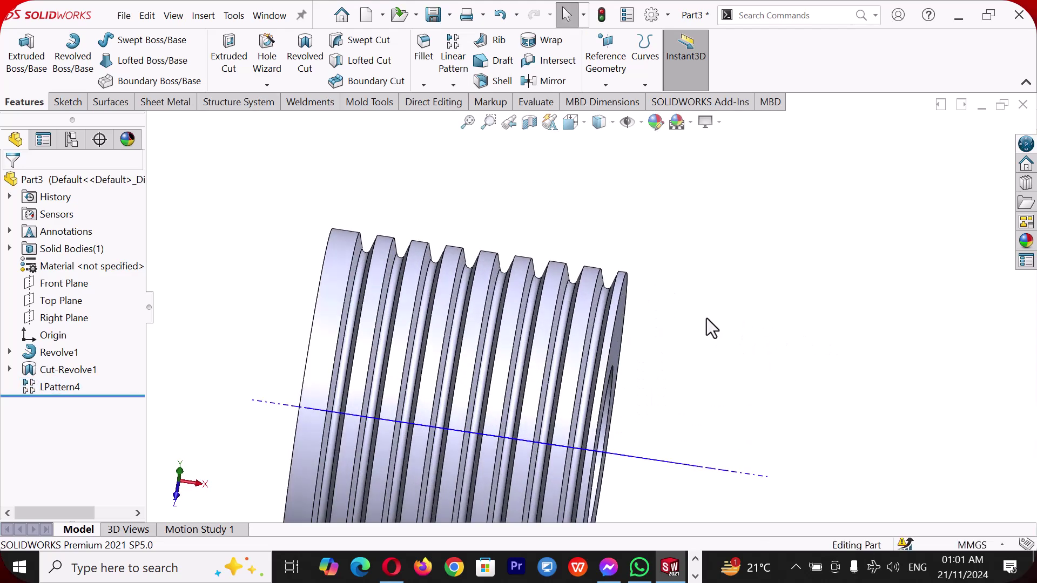
middle_click_drag(682, 279, 687, 357)
scroll(665, 299, "down", 6)
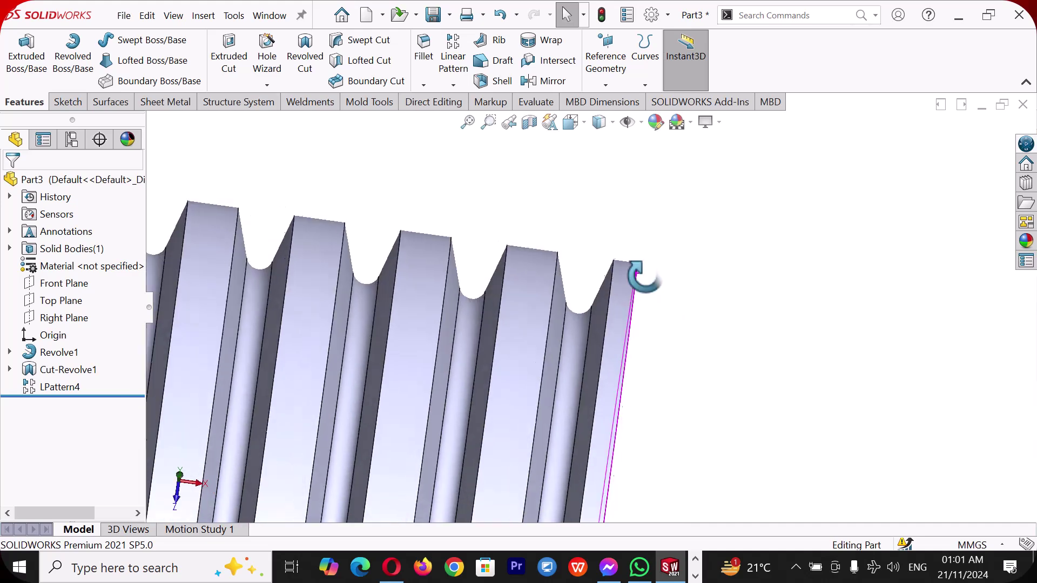
scroll(647, 296, "up", 6)
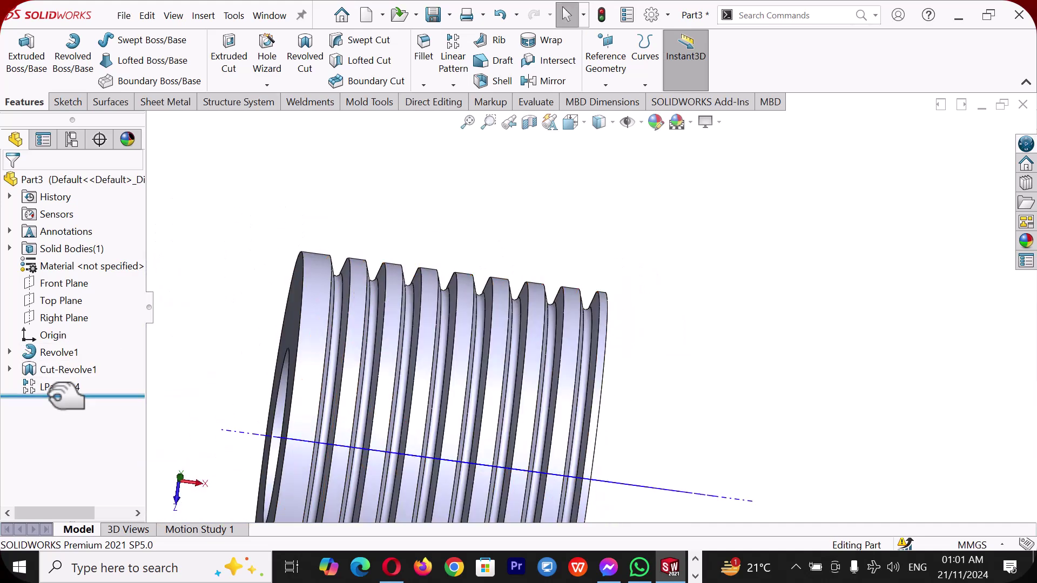
right_click(55, 386)
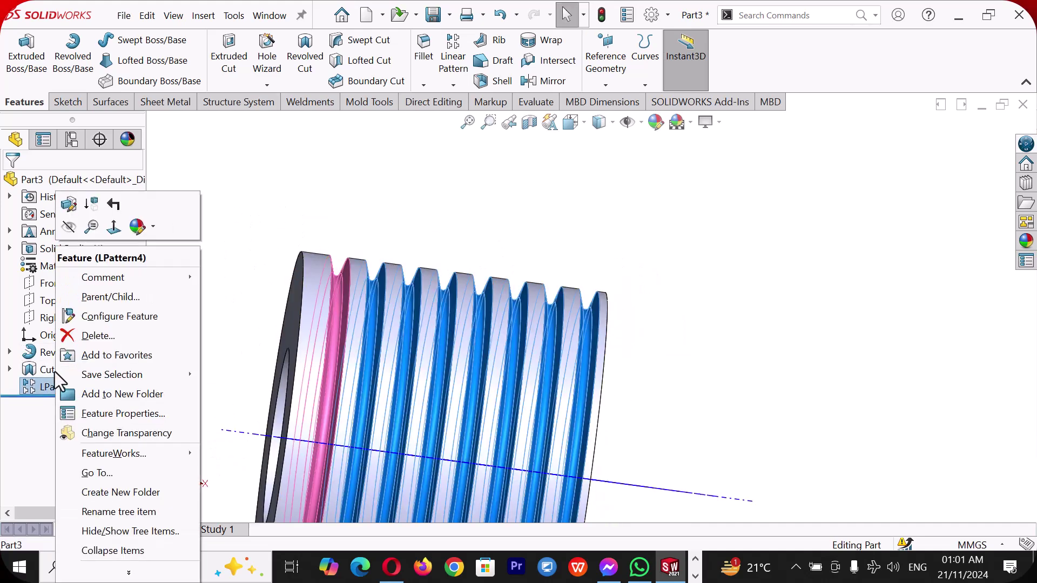
left_click(67, 208)
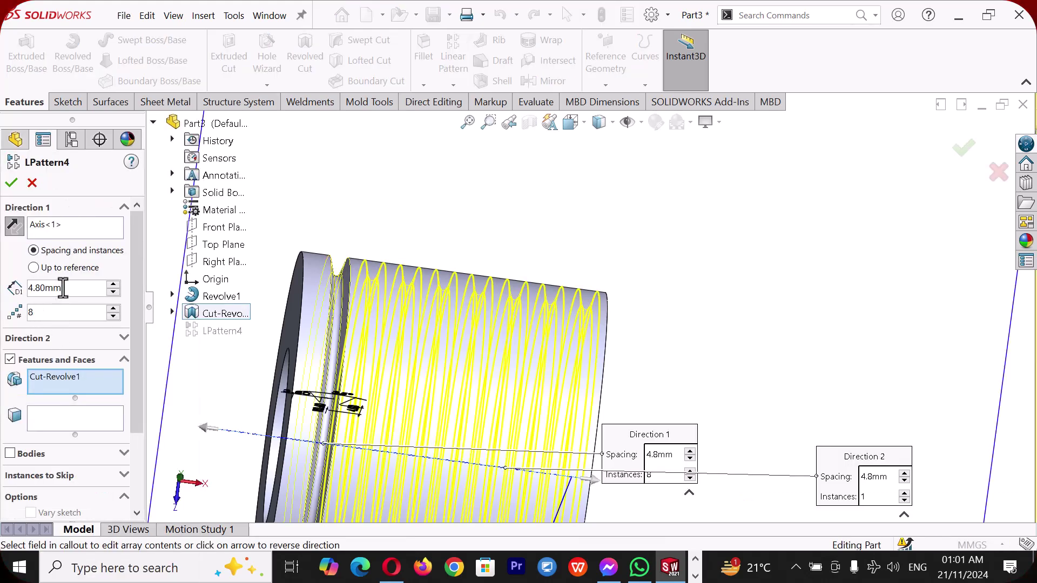
left_click_drag(63, 288, 21, 292)
type("4")
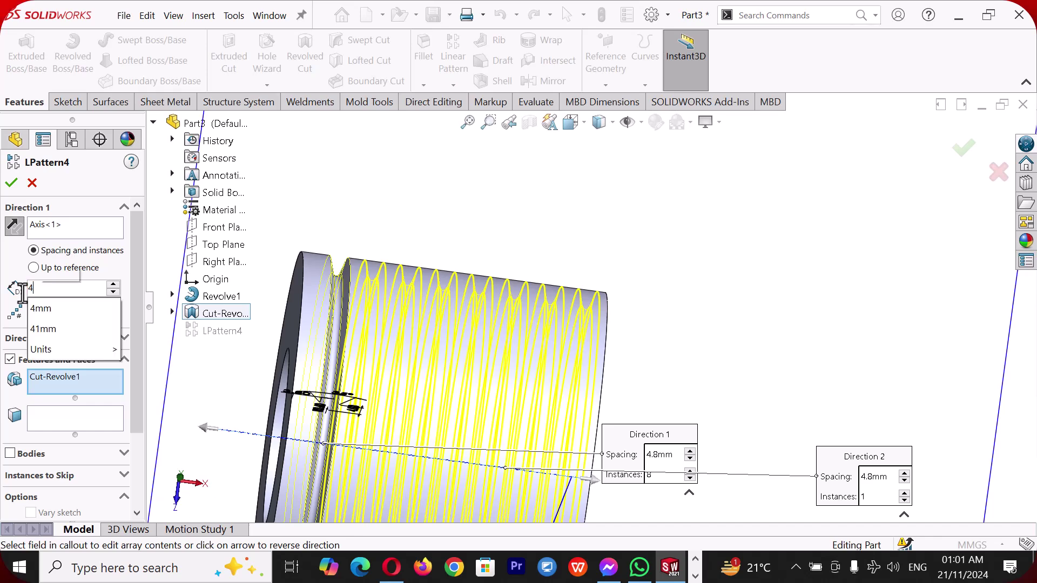
key("Return")
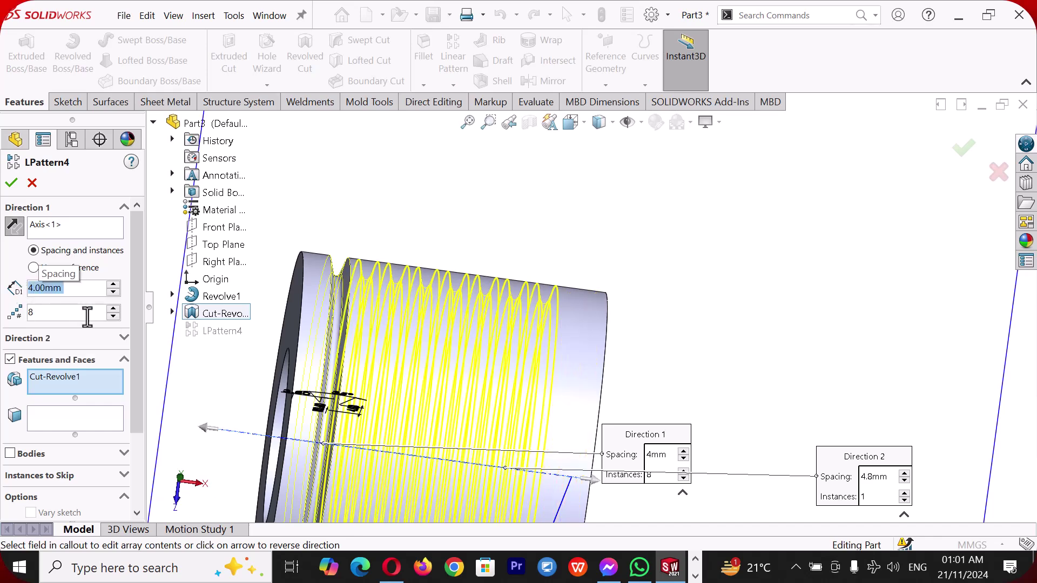
Set the groove pattern's Direction 1 spacing to 4.4 mm and apply the edit, accepting parallel directions.
left_click(52, 314)
type(".")
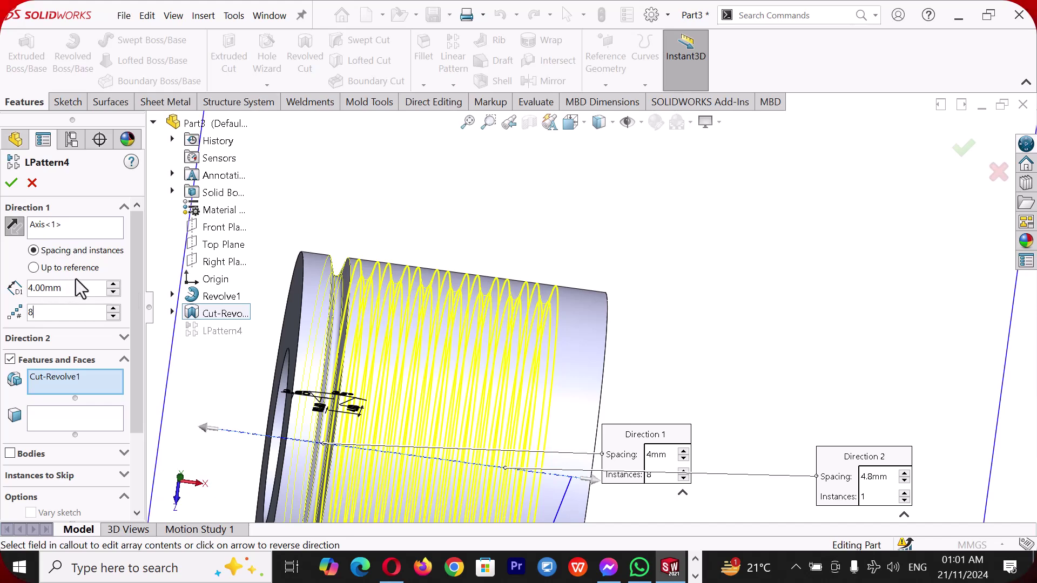
double_click(71, 287)
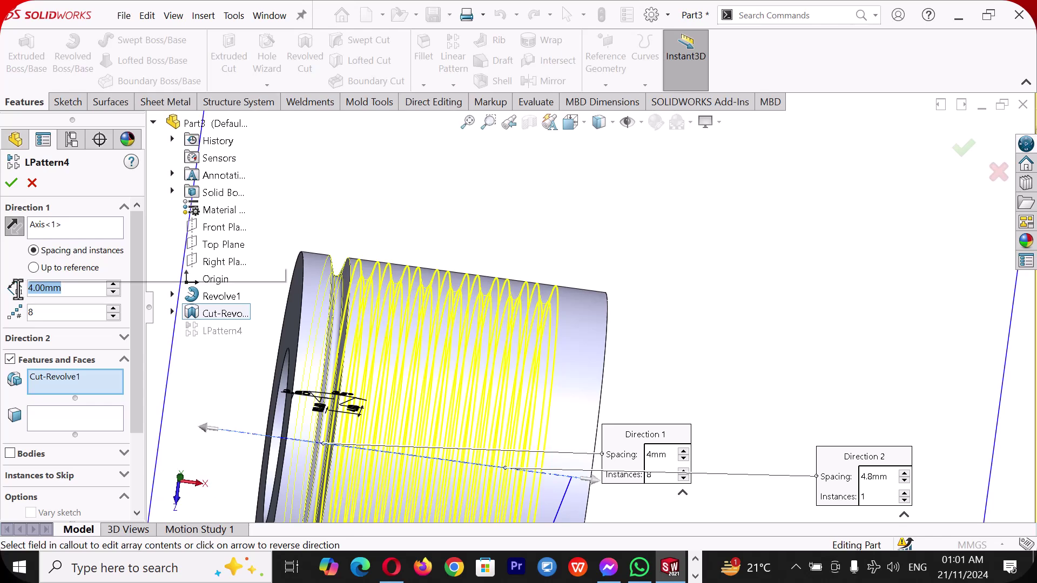
type("4.4")
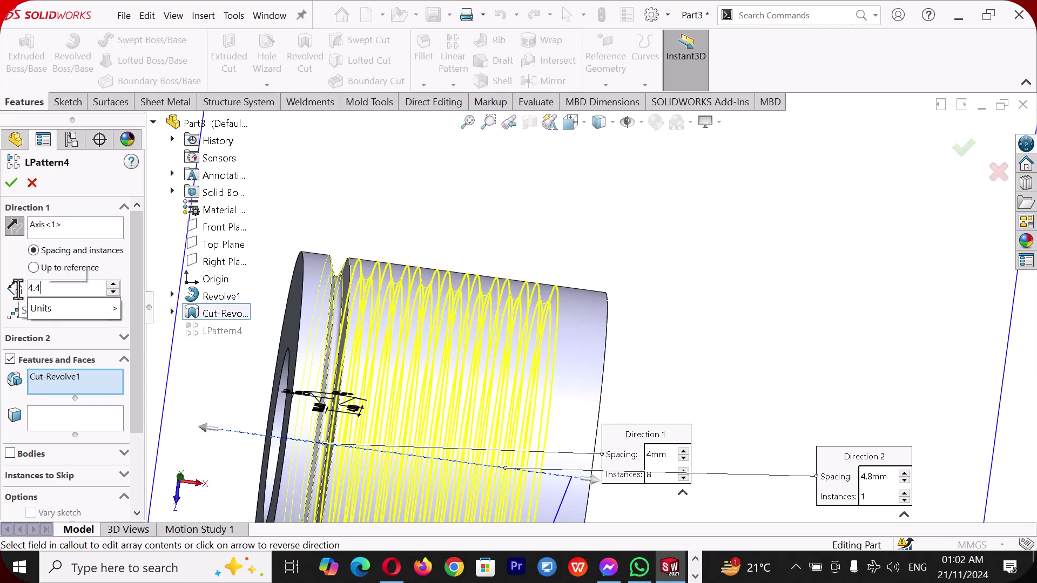
key("Return")
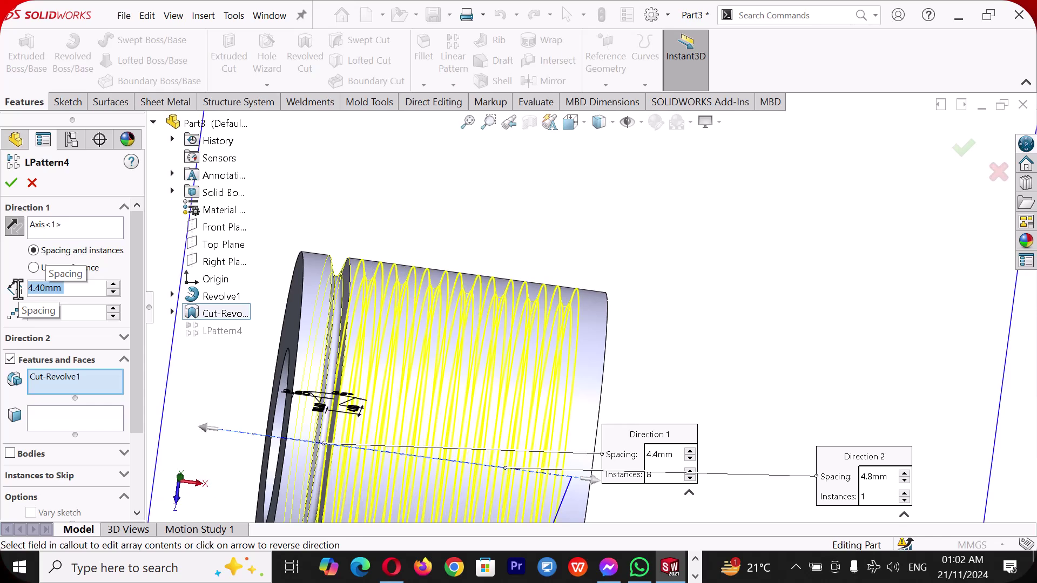
middle_click_drag(697, 259, 691, 286)
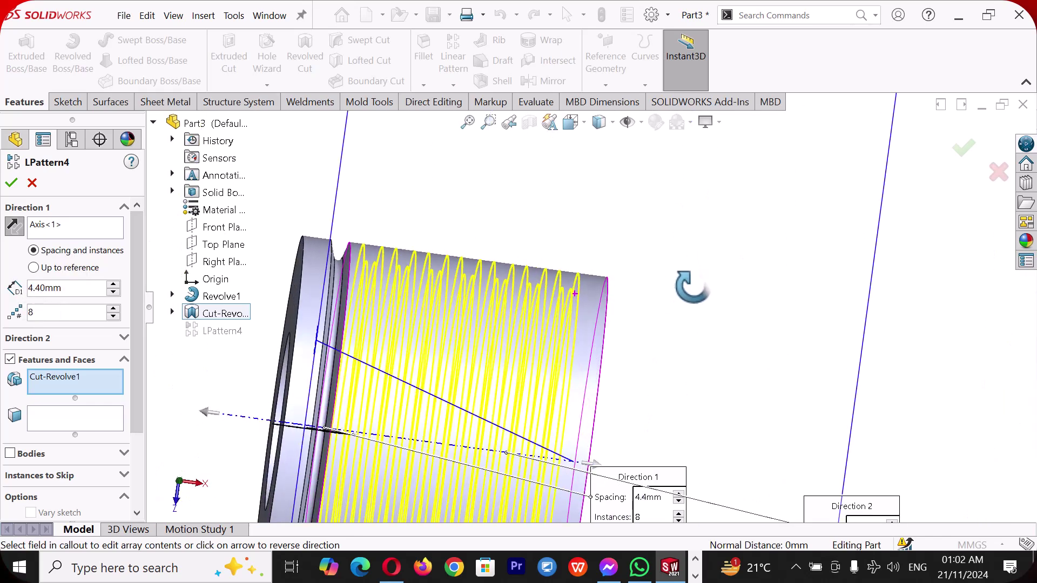
left_click(12, 183)
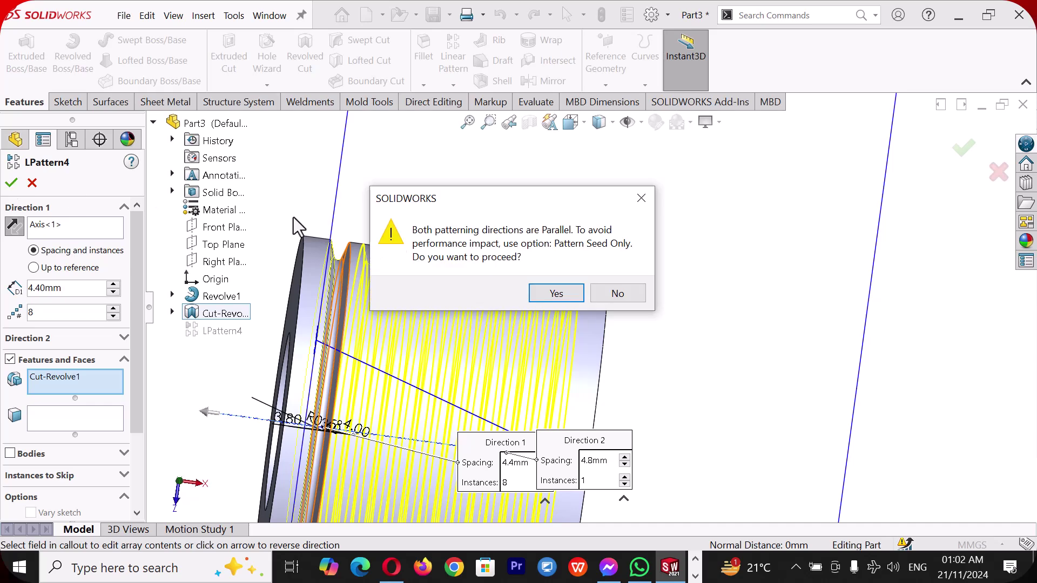
left_click(552, 293)
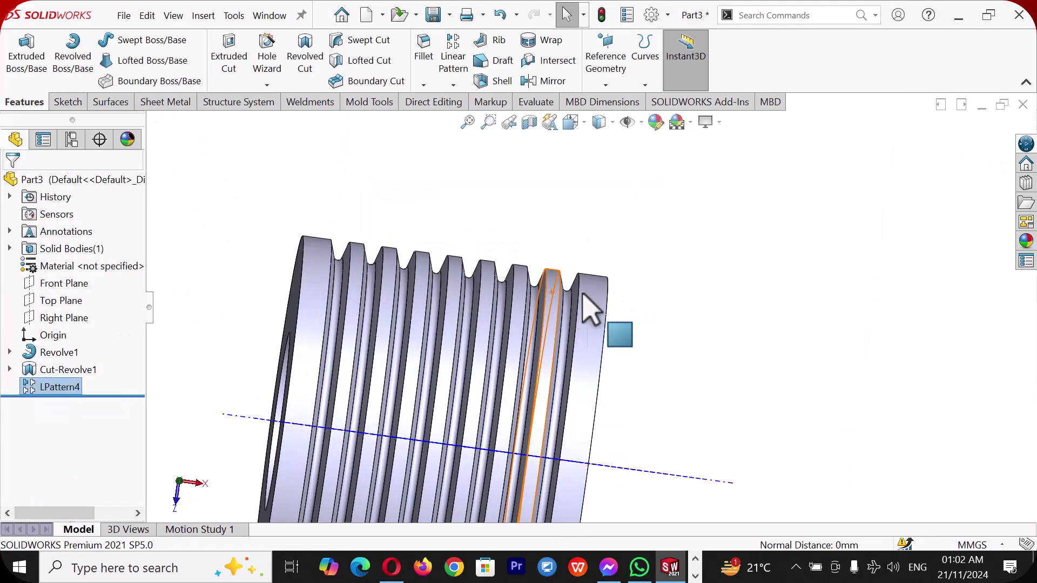
Chamfer the outer circular edges at both ends of the cylinder with a 2 mm distance at 45 degrees.
middle_click_drag(736, 301, 692, 331)
scroll(620, 277, "down", 4)
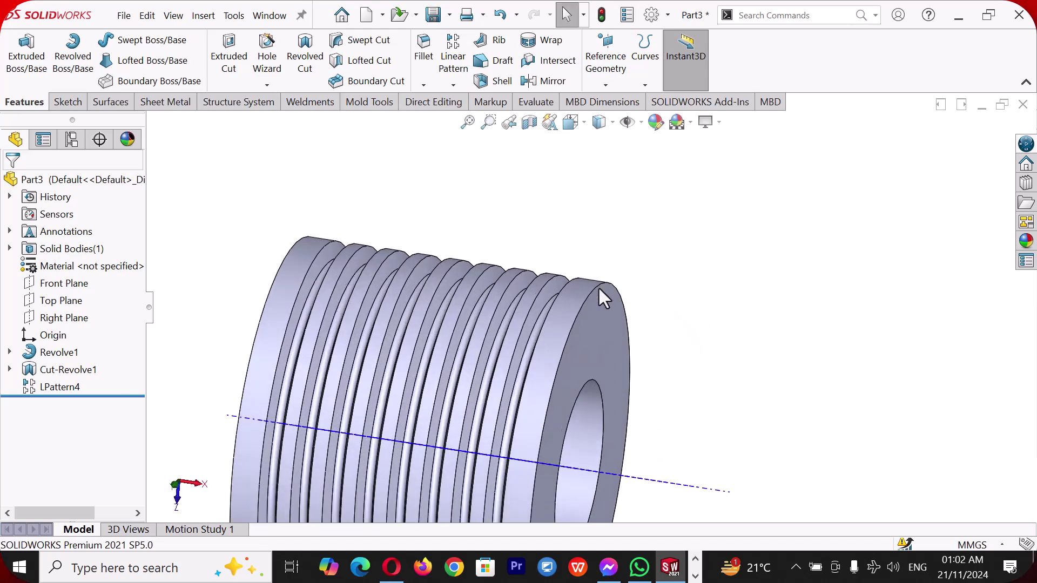
left_click(611, 295)
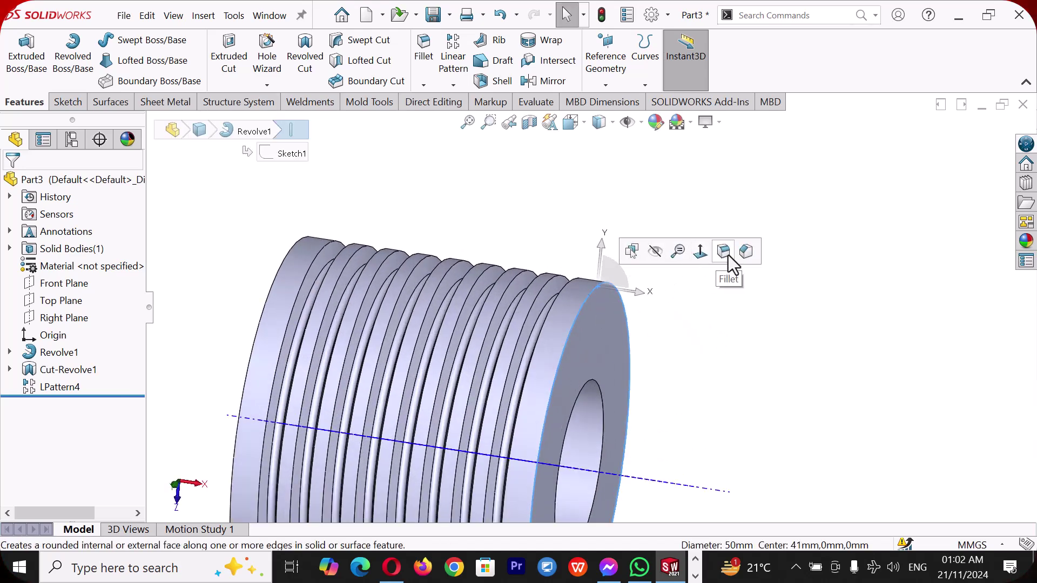
left_click(745, 253)
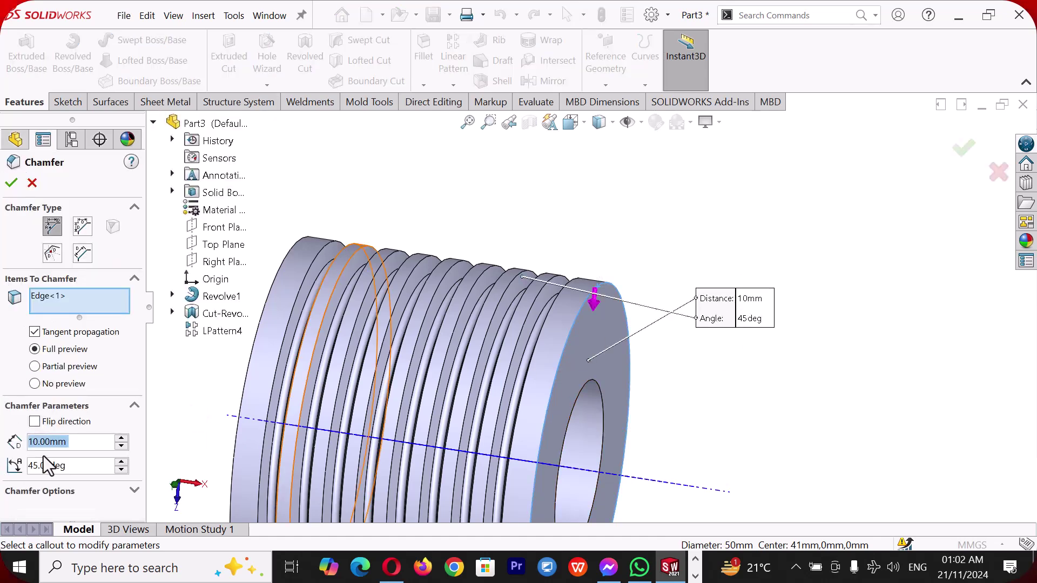
type("2")
key("Return")
middle_click_drag(586, 355, 560, 393)
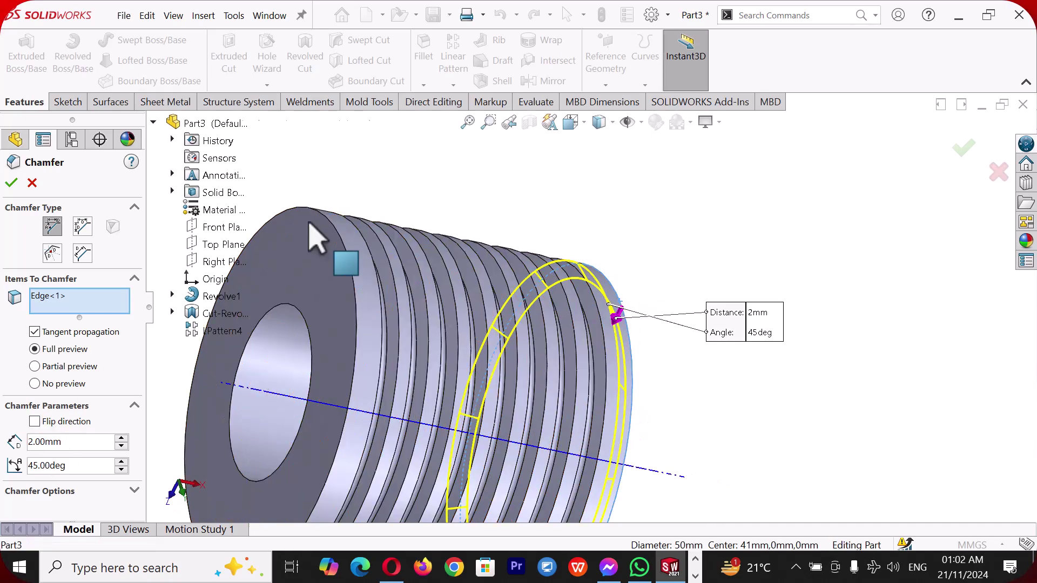
left_click(340, 236)
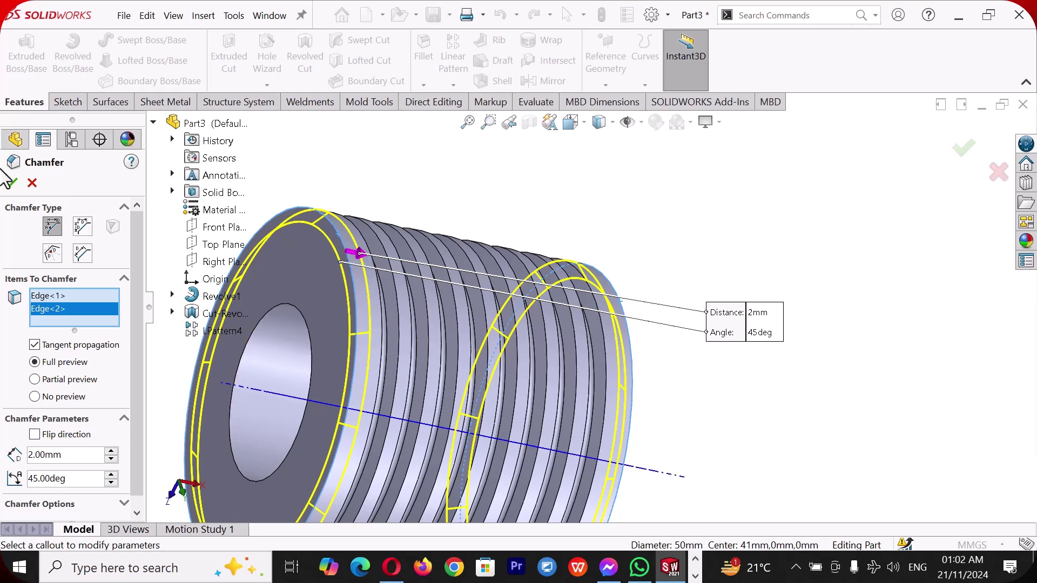
left_click(5, 184)
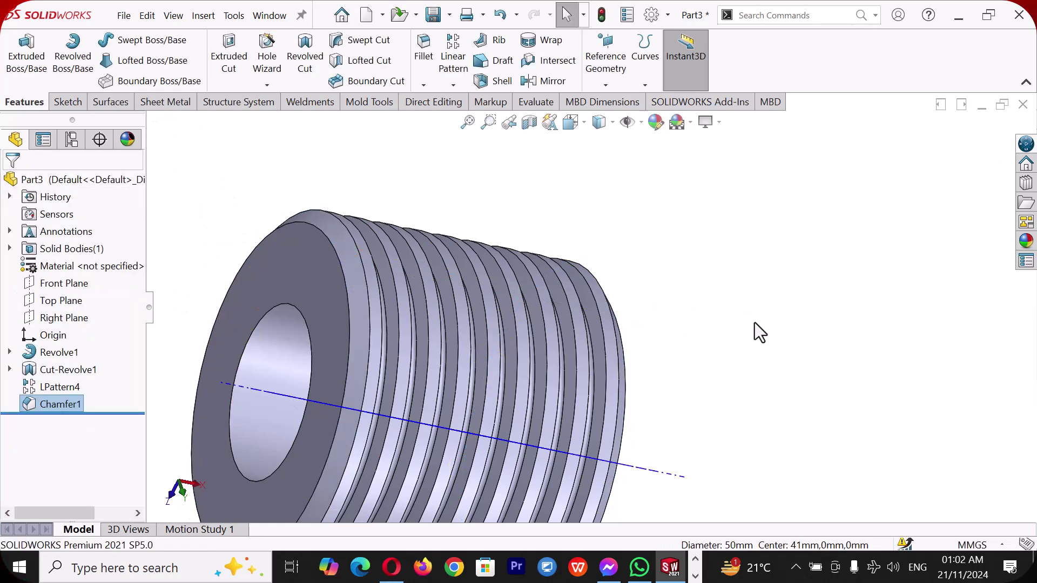
Orient the chamfered part to the isometric view.
middle_click_drag(913, 355, 849, 322)
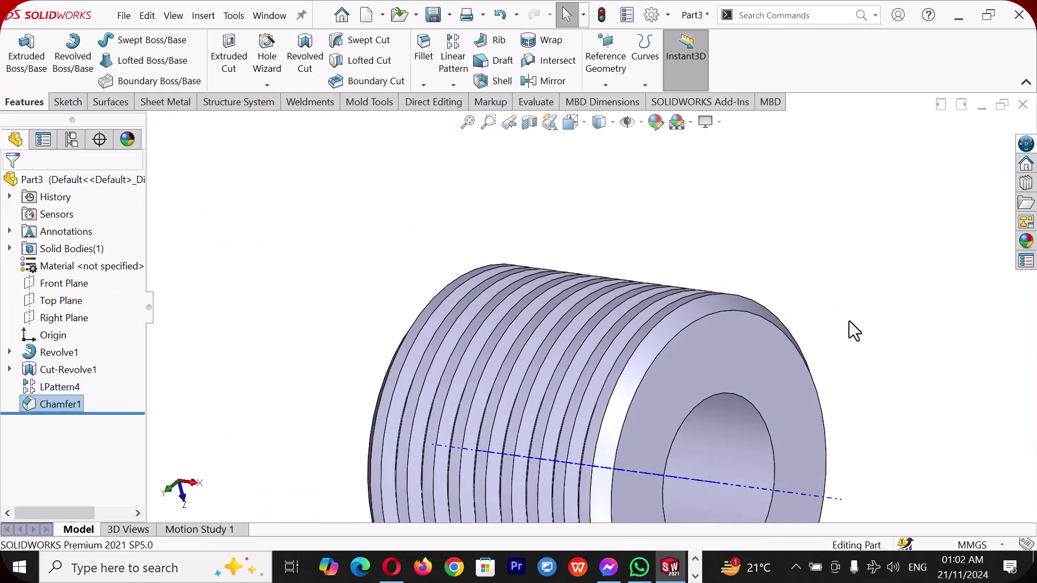
key("space")
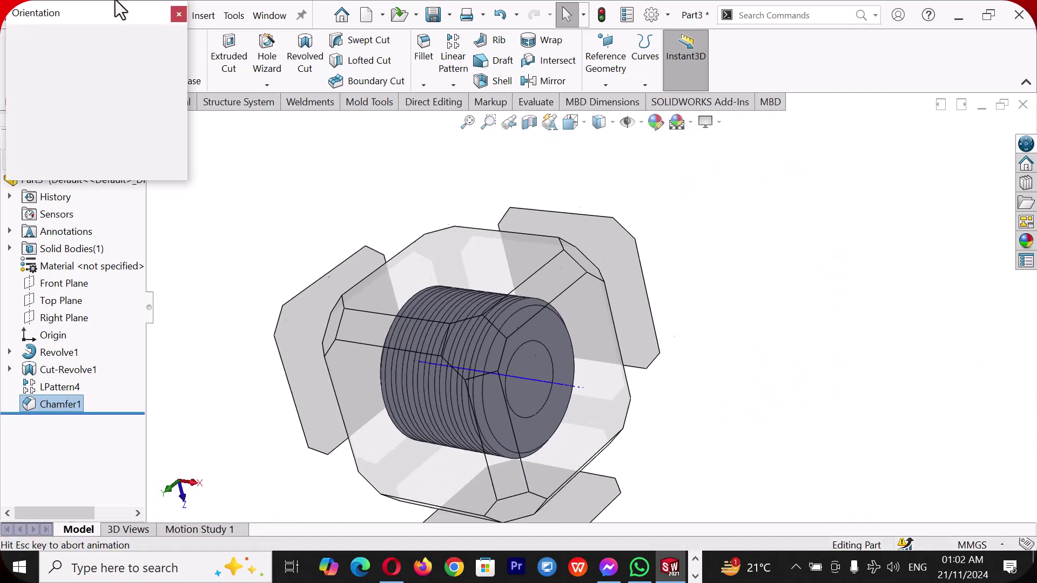
left_click(183, 59)
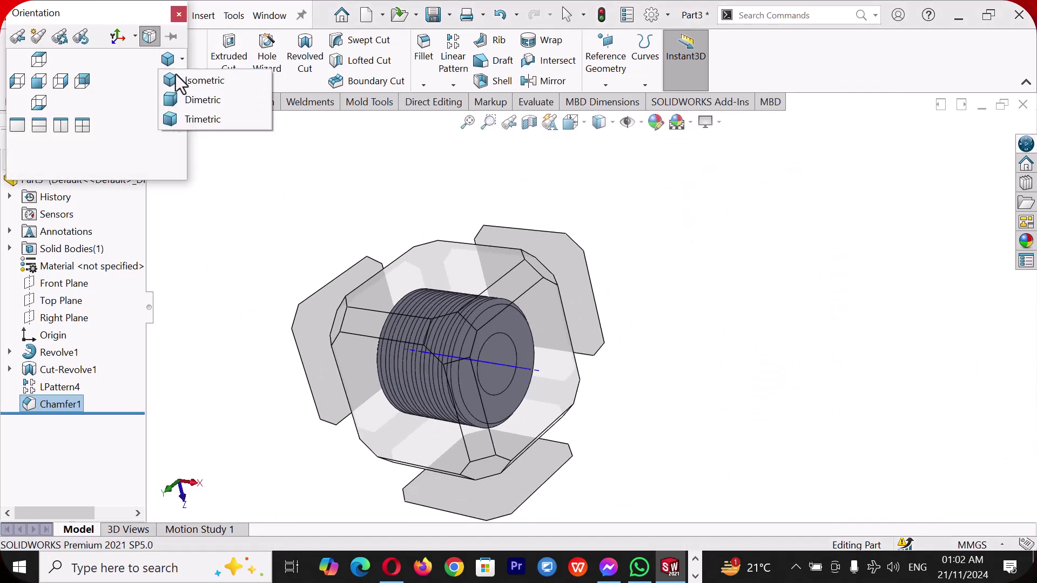
left_click(197, 76)
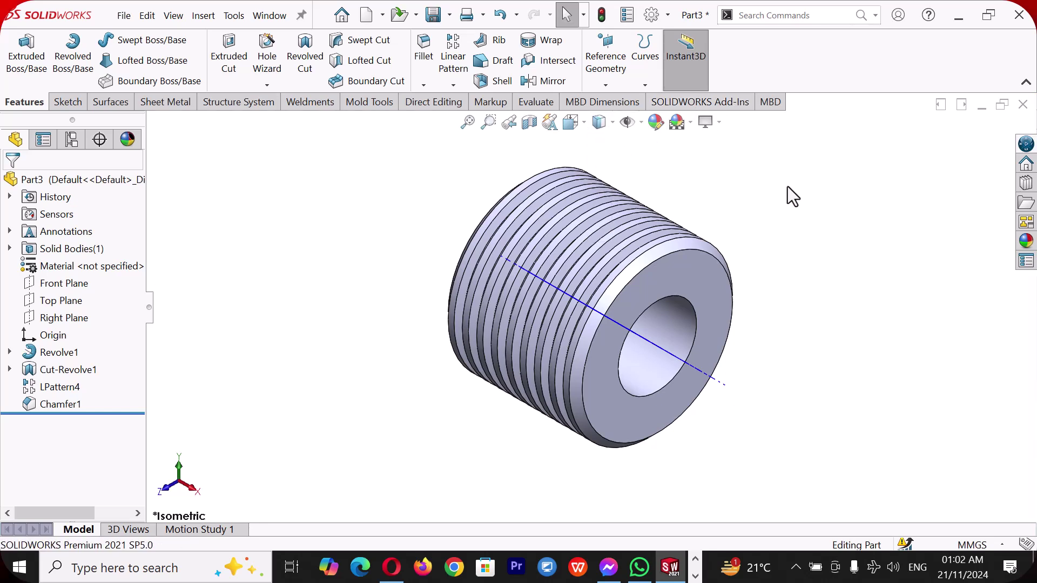
Display the part shaded without edges and hide the temporary axes.
mouse_move(614, 129)
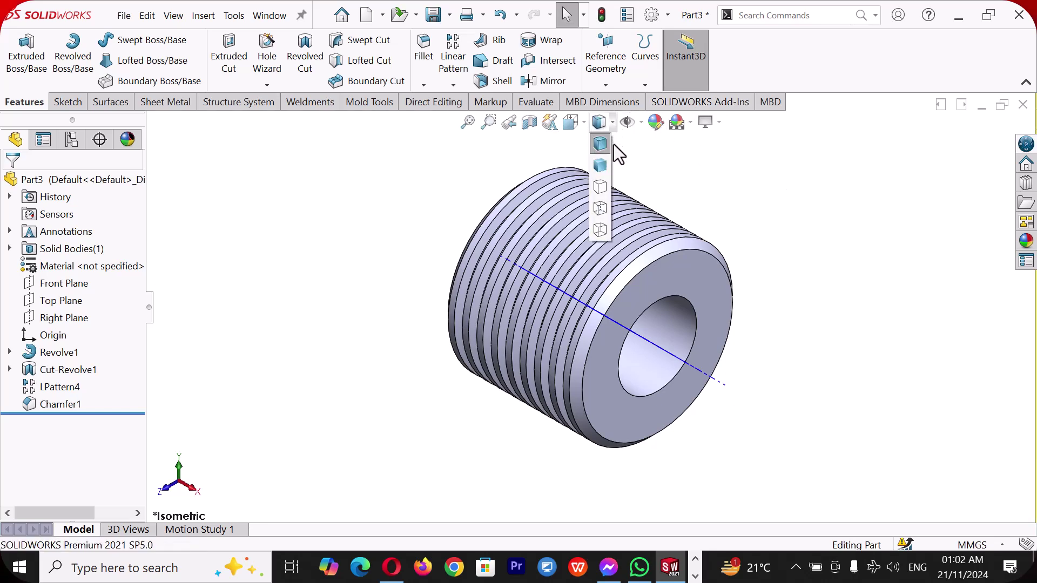
left_click(602, 160)
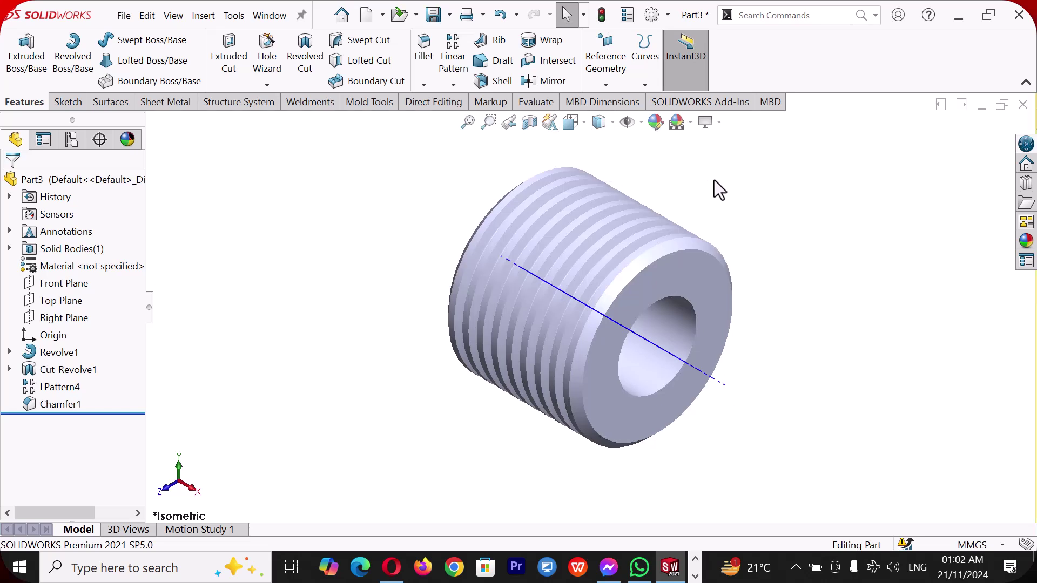
mouse_move(642, 125)
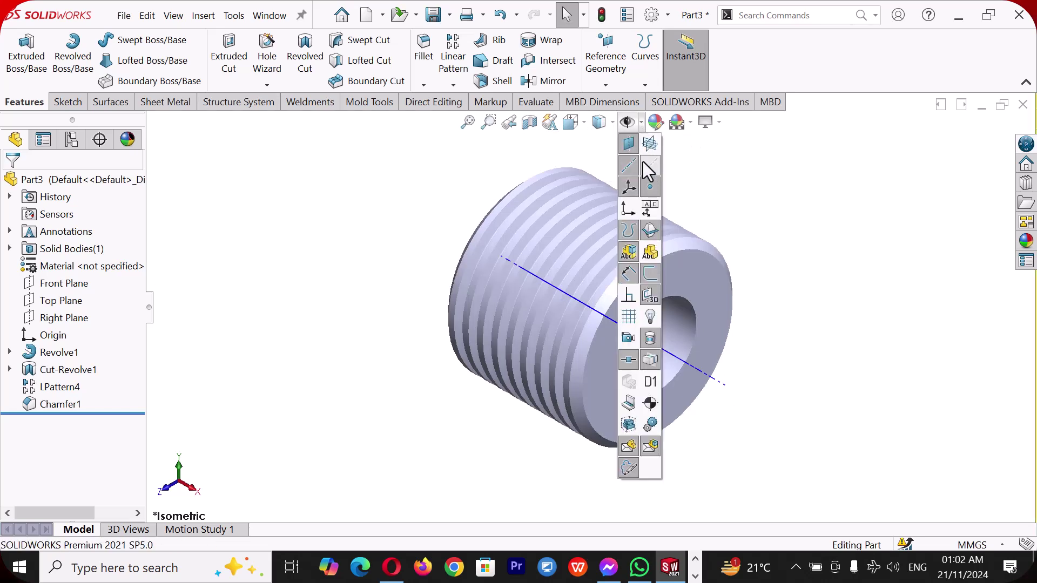
left_click(651, 162)
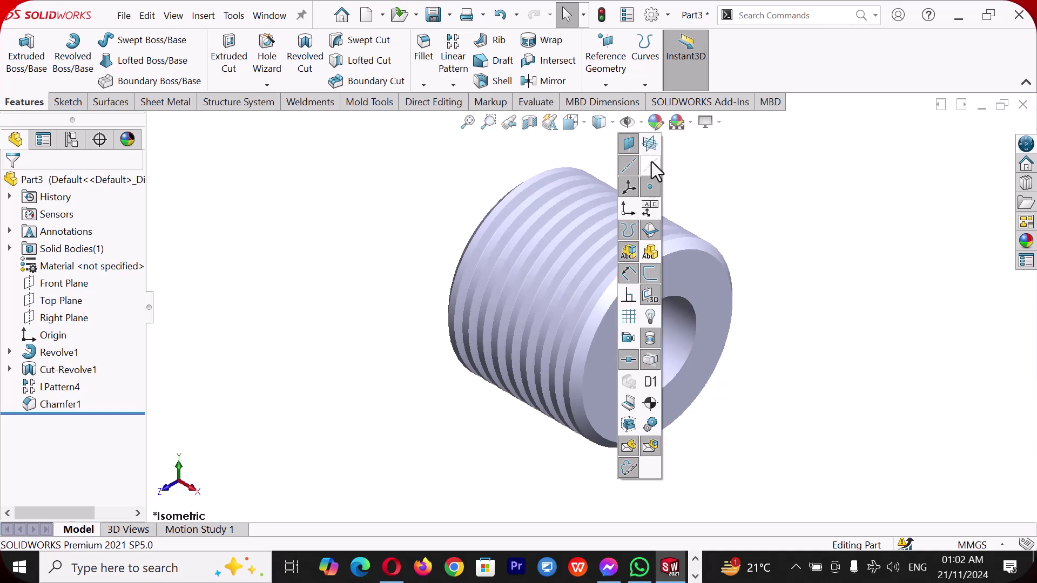
Start a sketch on the cylinder's end face and draw a rectangle about 5.3 by 16.3 mm extending upward from near the origin.
left_click(708, 360)
left_click(755, 315)
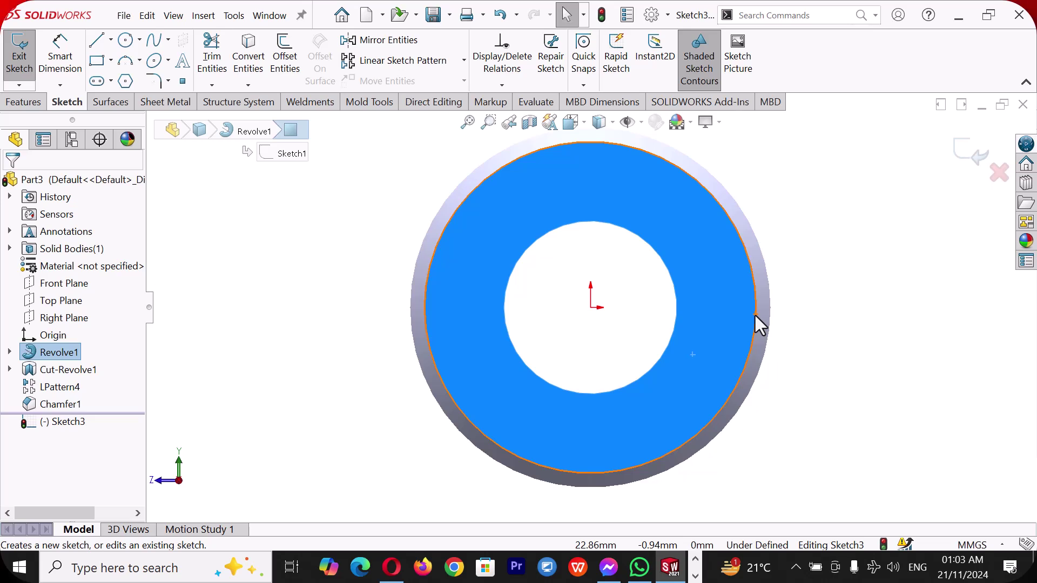
left_click_drag(755, 315, 684, 154)
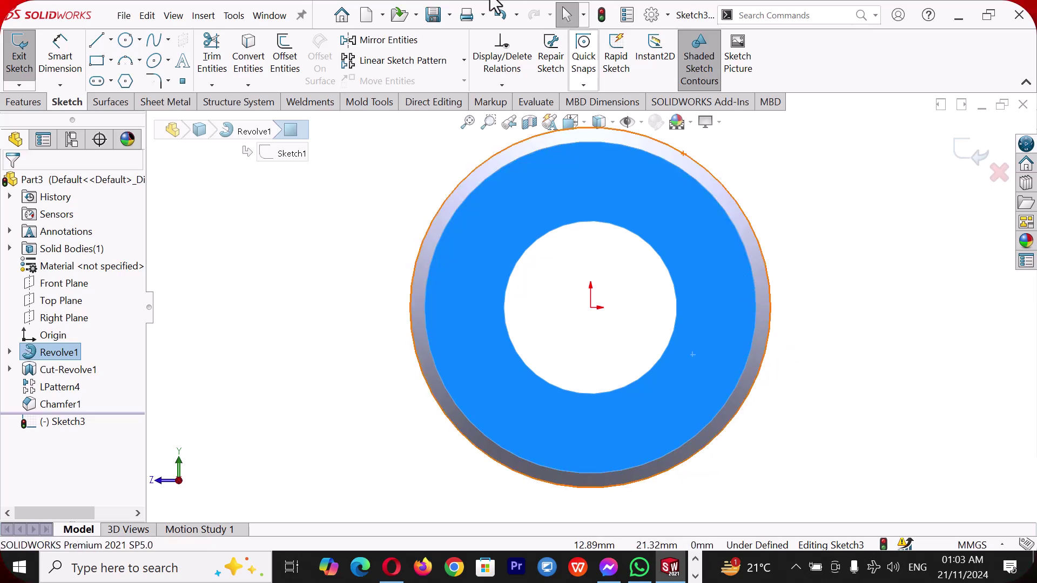
left_click(98, 60)
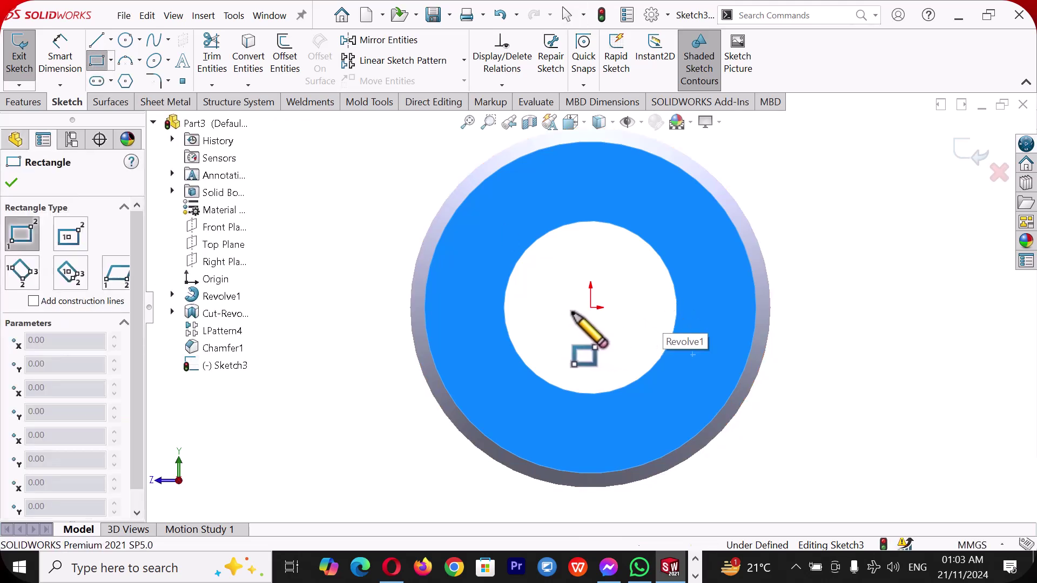
left_click(578, 311)
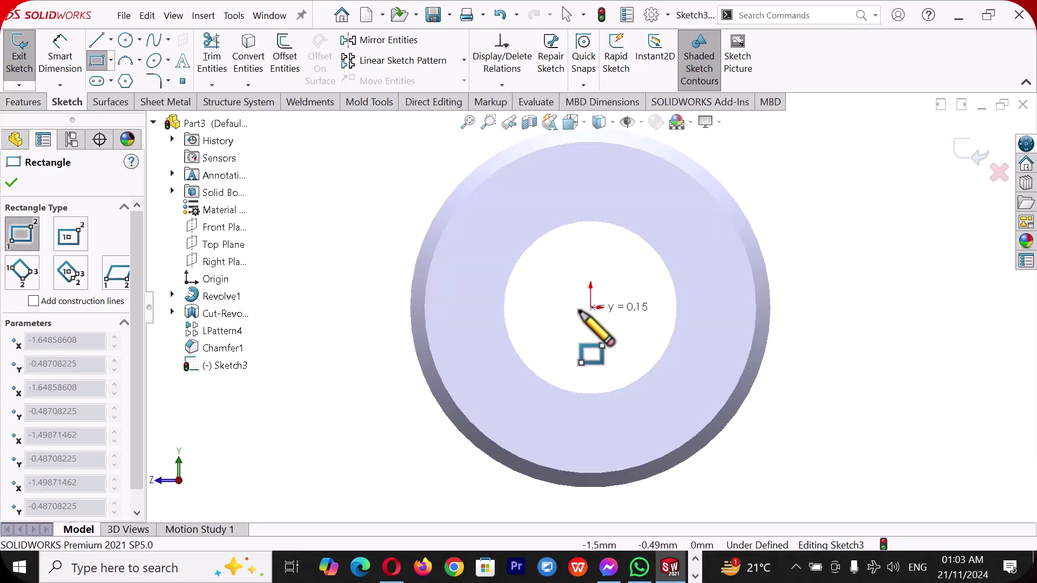
left_click(616, 193)
right_click(618, 194)
left_click(669, 206)
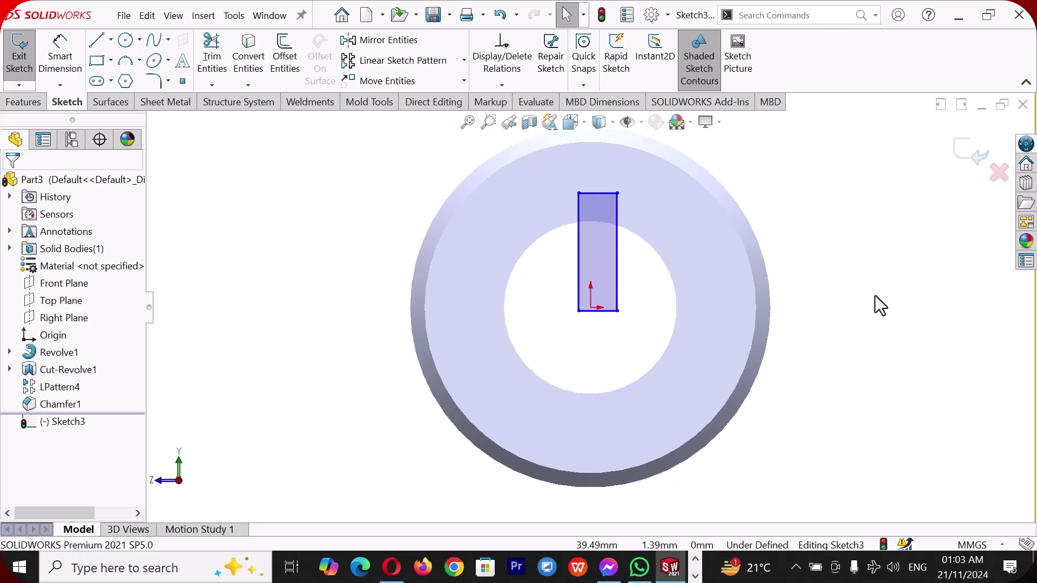
Dimension the rectangle's height between its lower and upper edges as 27.4 mm.
right_click_drag(876, 297, 864, 227)
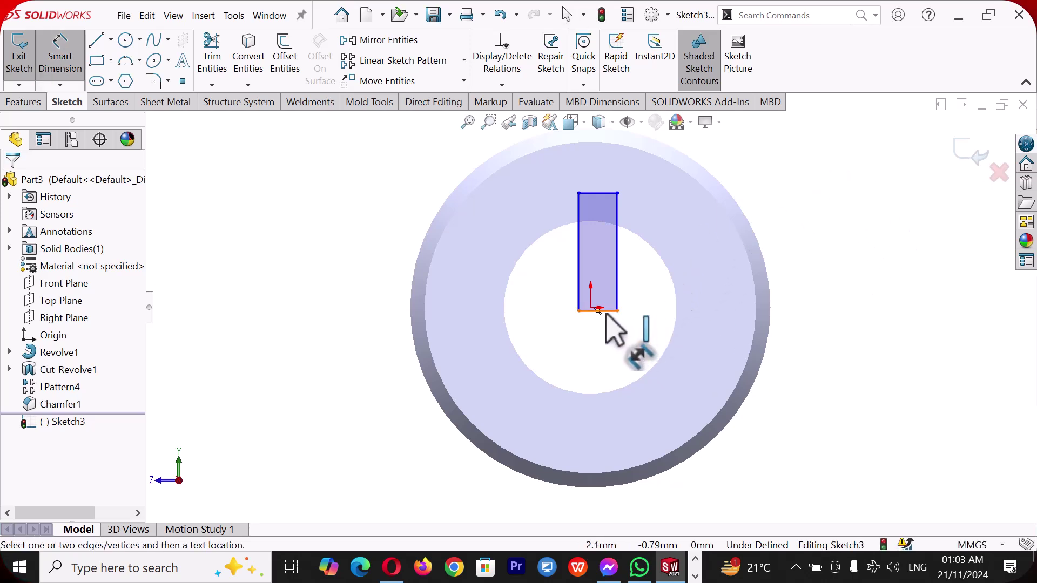
left_click(618, 300)
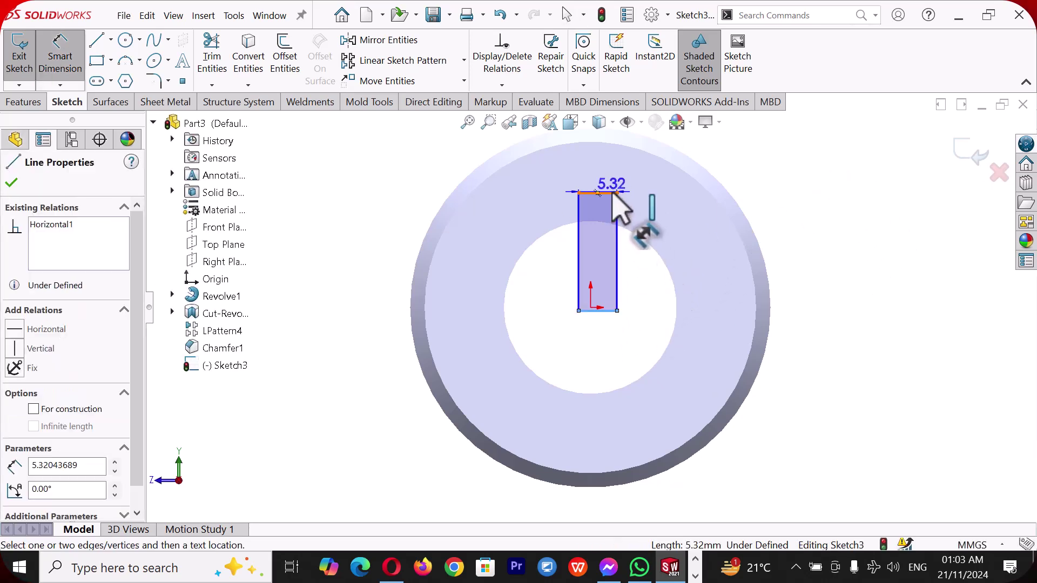
left_click(616, 194)
left_click(878, 246)
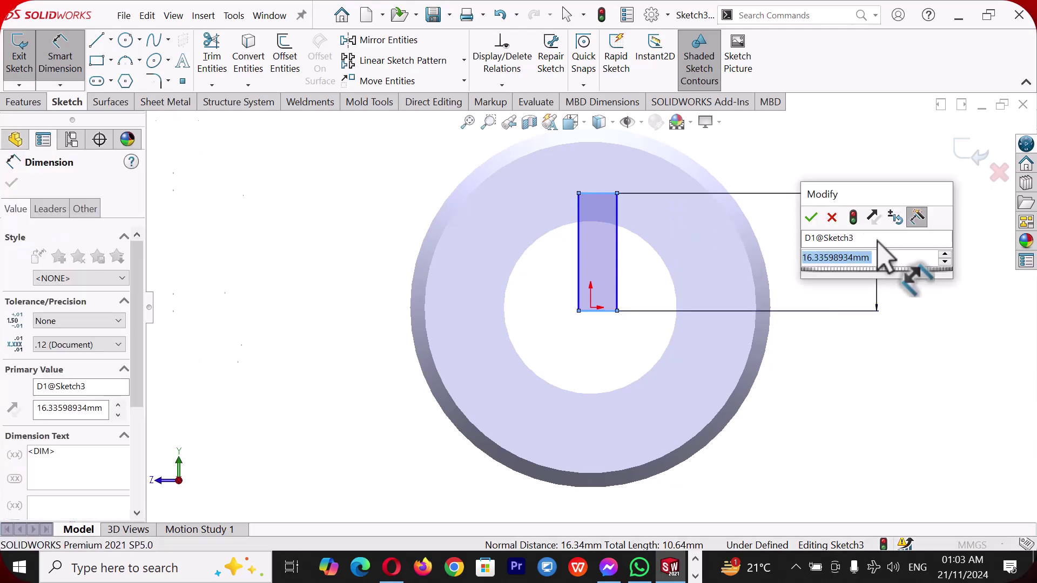
type("27")
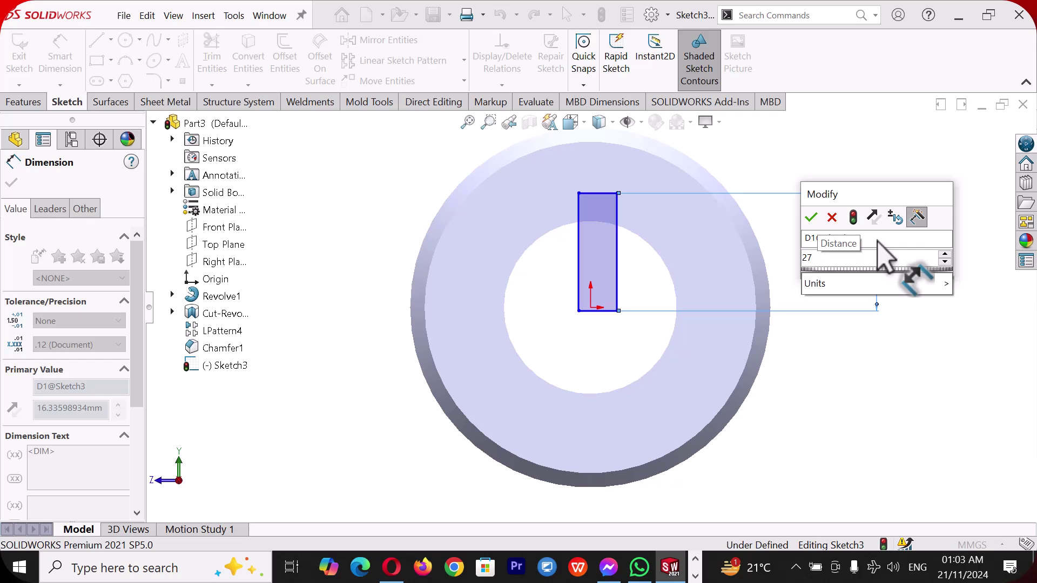
type(".4")
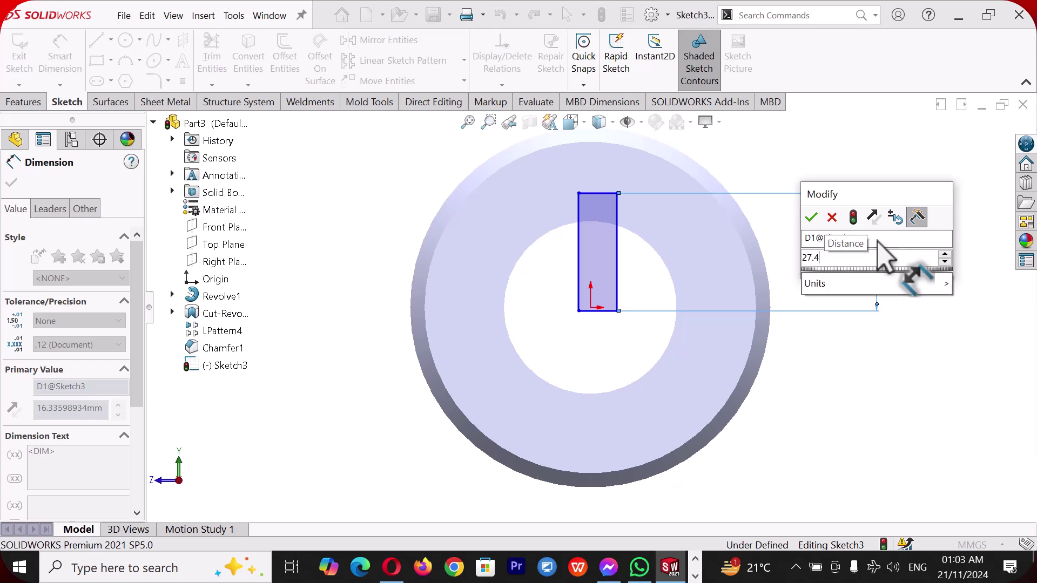
key("Return")
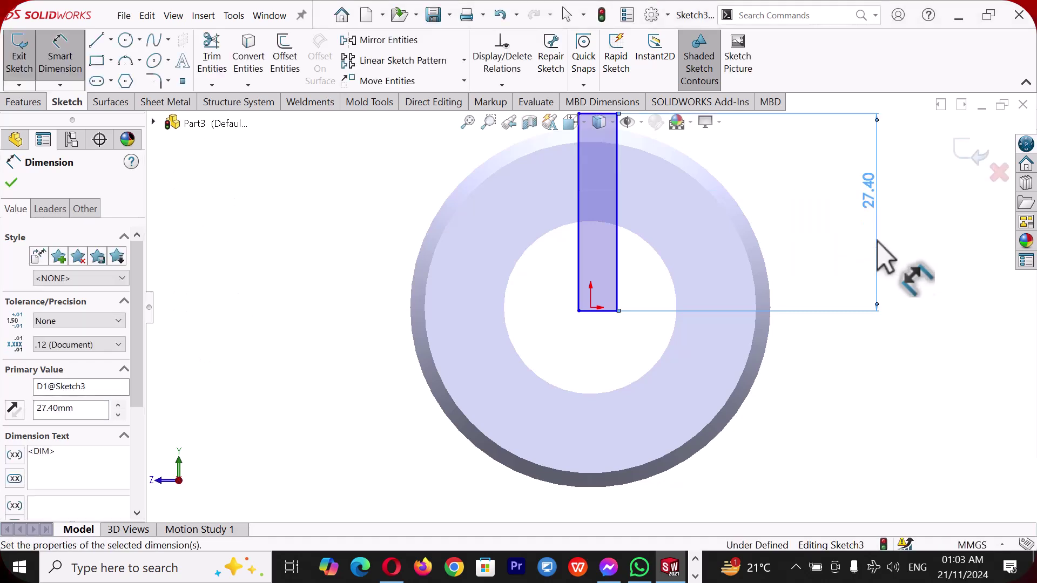
left_click(880, 343)
Set the rectangle's height dimension on the end face to 13.7 mm.
scroll(764, 297, "up", 3)
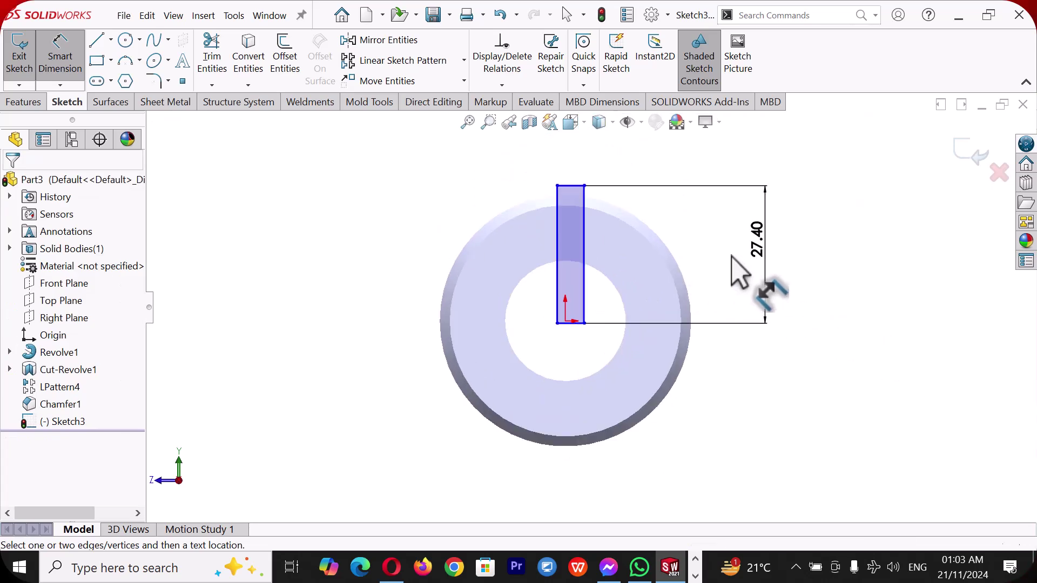
double_click(757, 243)
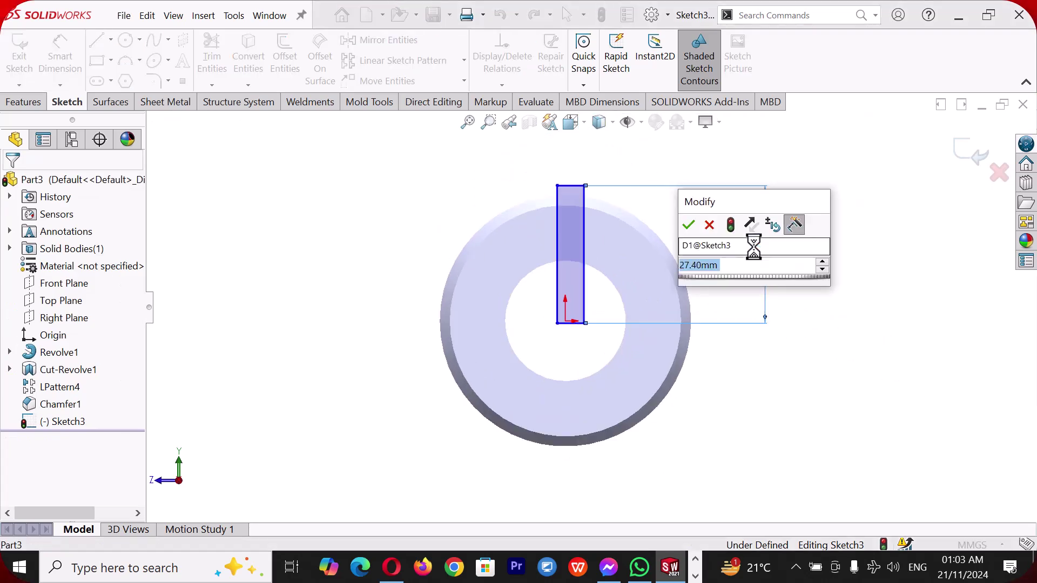
type("1")
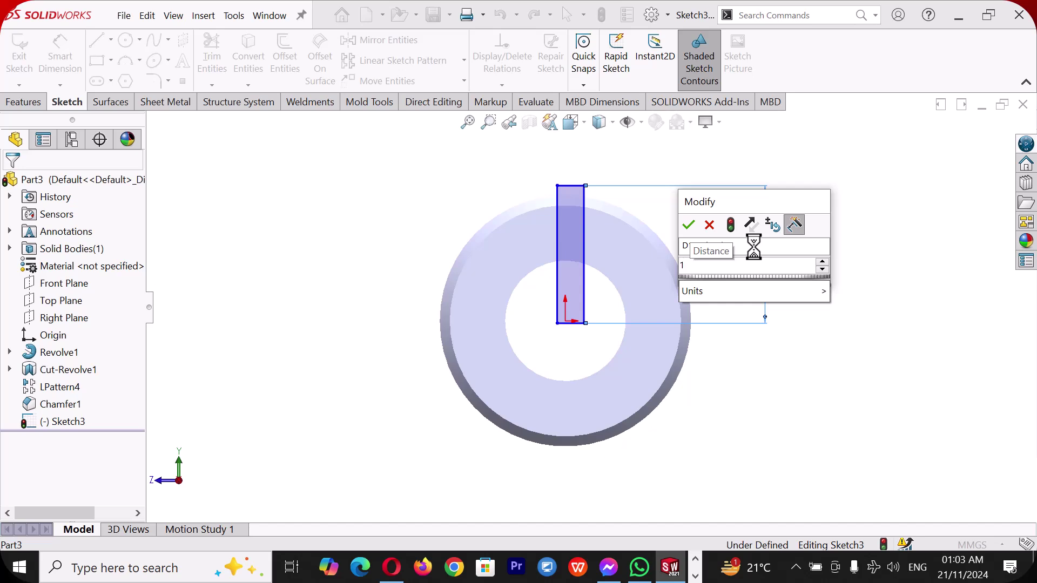
type("3.7")
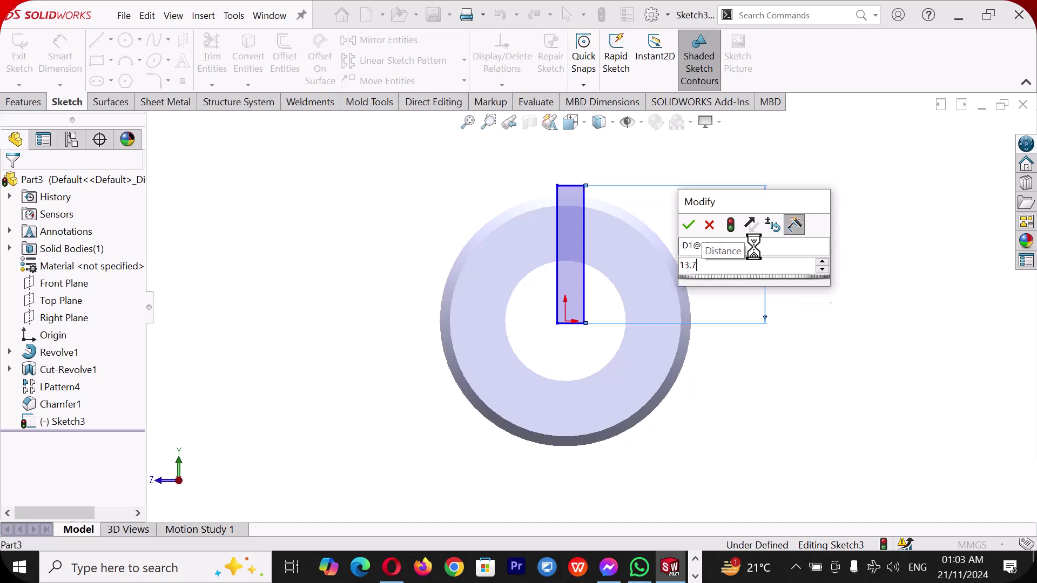
key("Return")
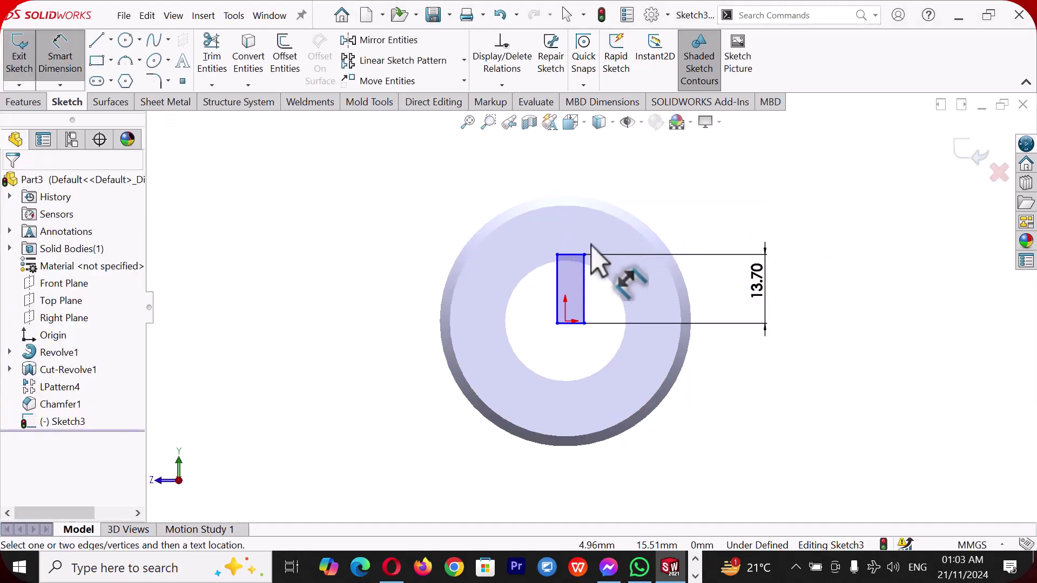
Dimension the rectangle's upper edge and set its width to 10 mm.
left_click(580, 255)
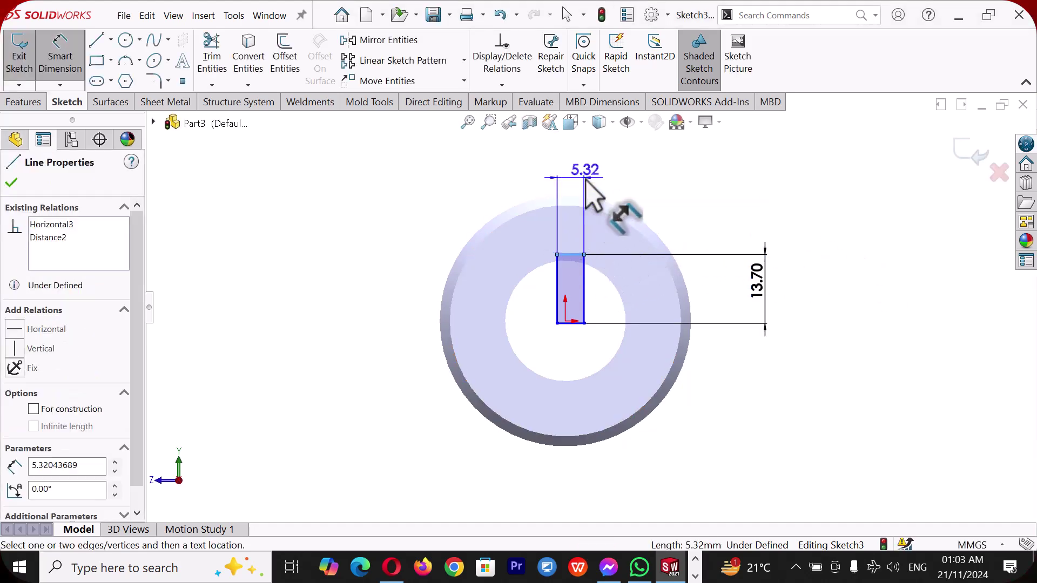
left_click(586, 181)
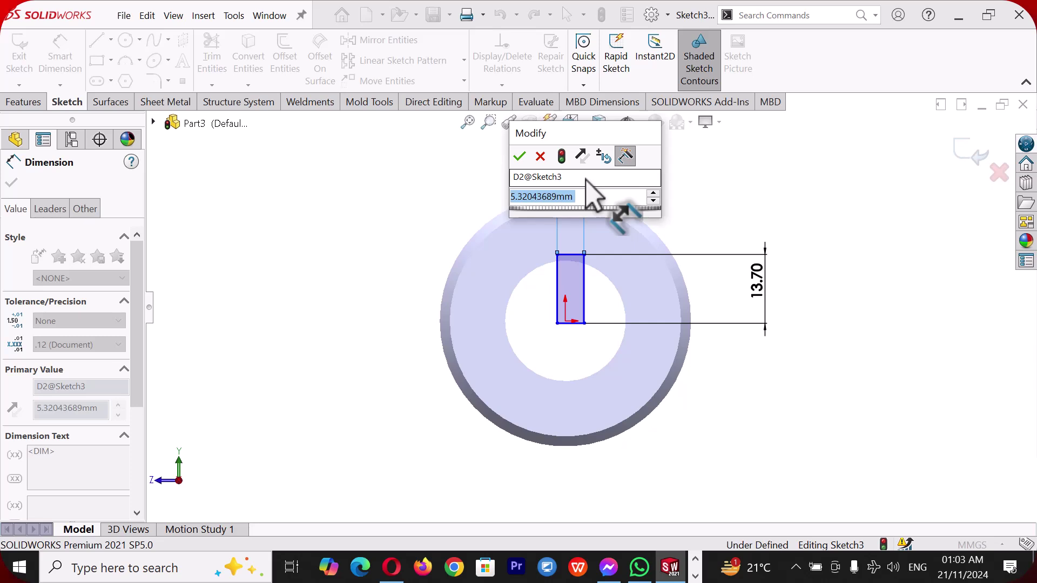
type("10")
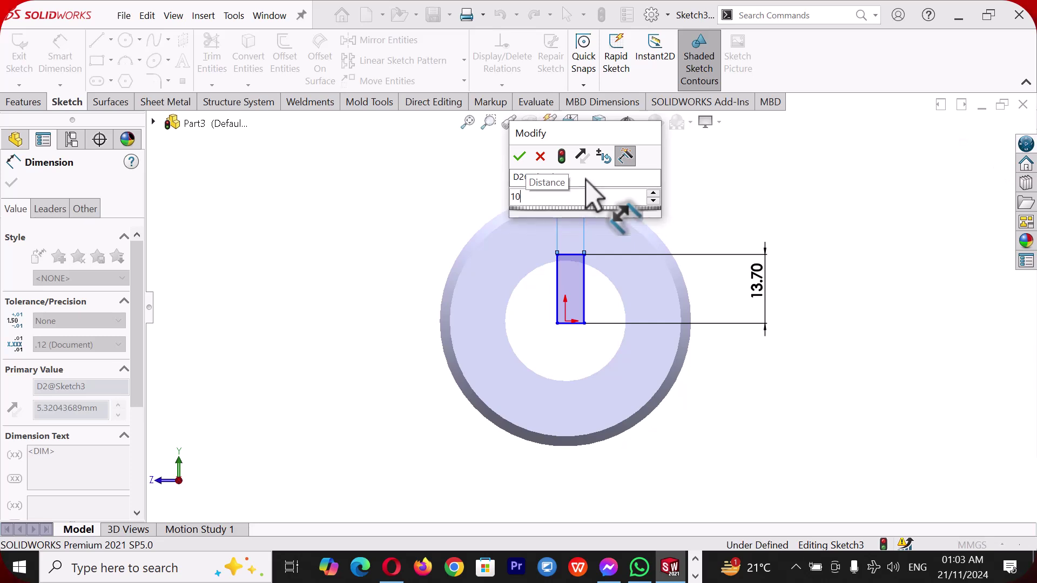
key("Return")
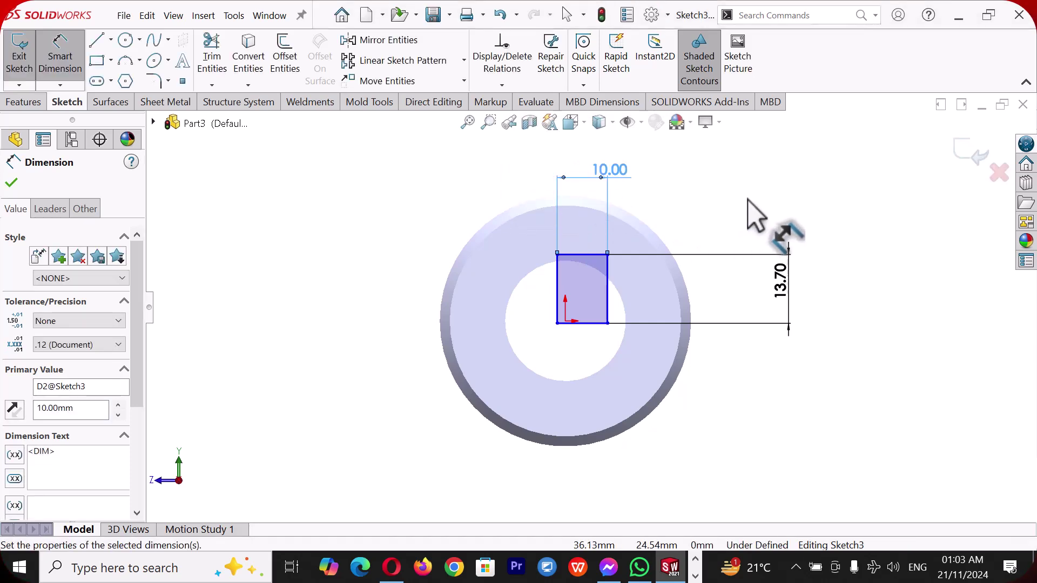
right_click(756, 208)
left_click(783, 248)
Make the midpoint of the rectangle's lower edge coincident with the origin.
scroll(641, 297, "down", 2)
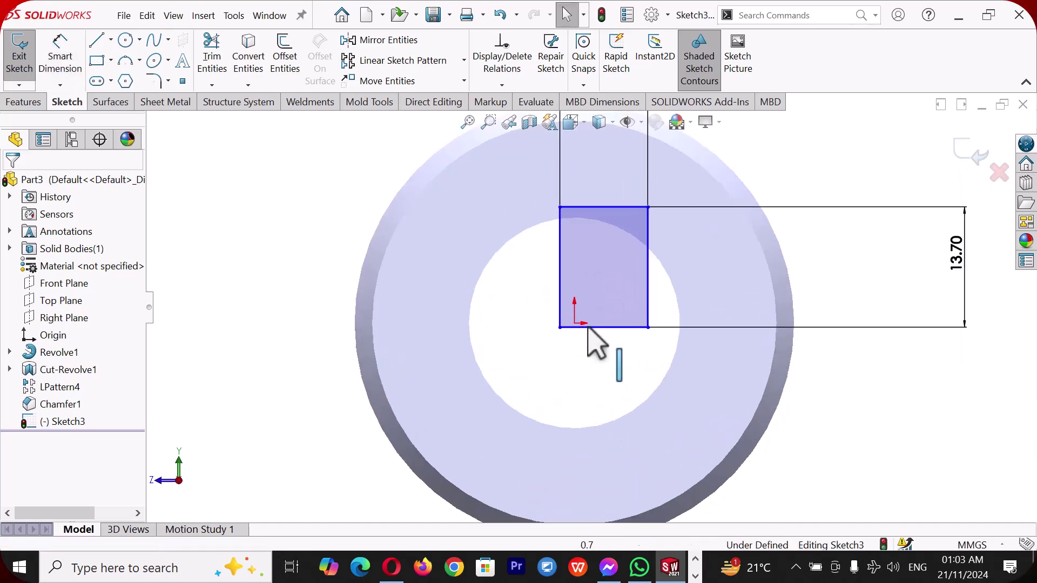
scroll(583, 324, "down", 1)
right_click(626, 328)
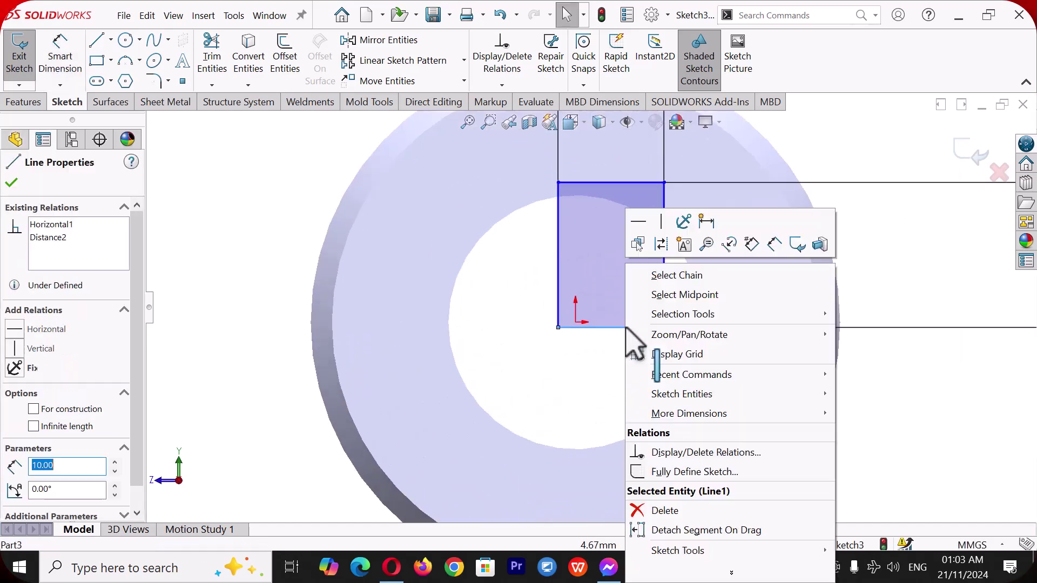
left_click(698, 296)
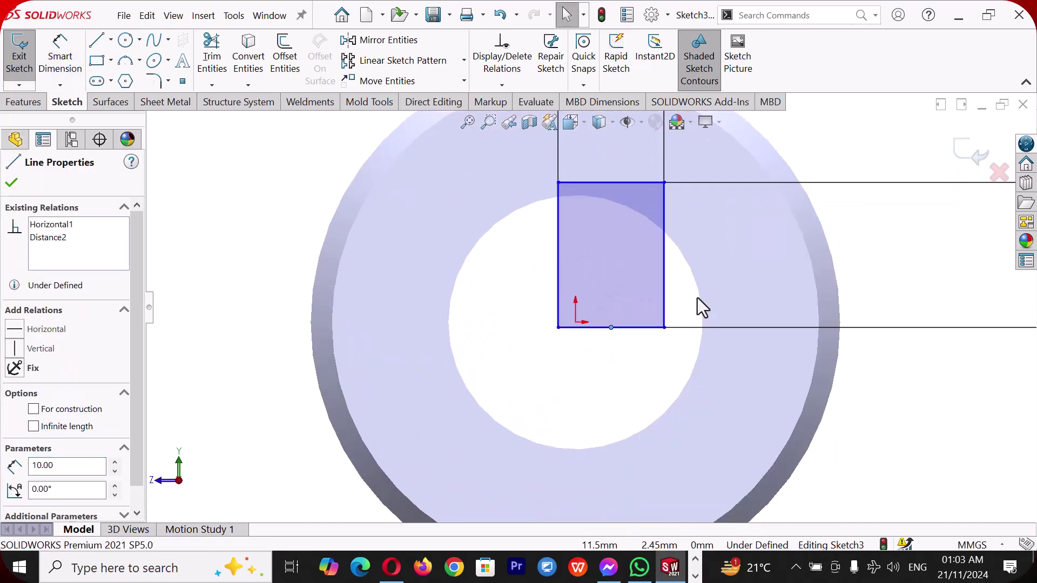
left_click(574, 324, "ctrl")
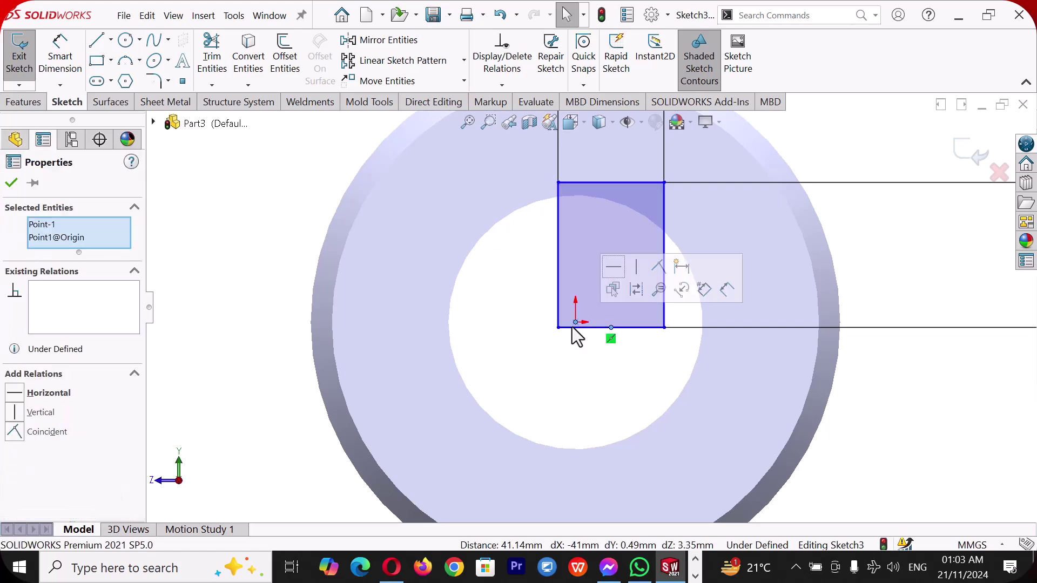
left_click(14, 433)
key("f")
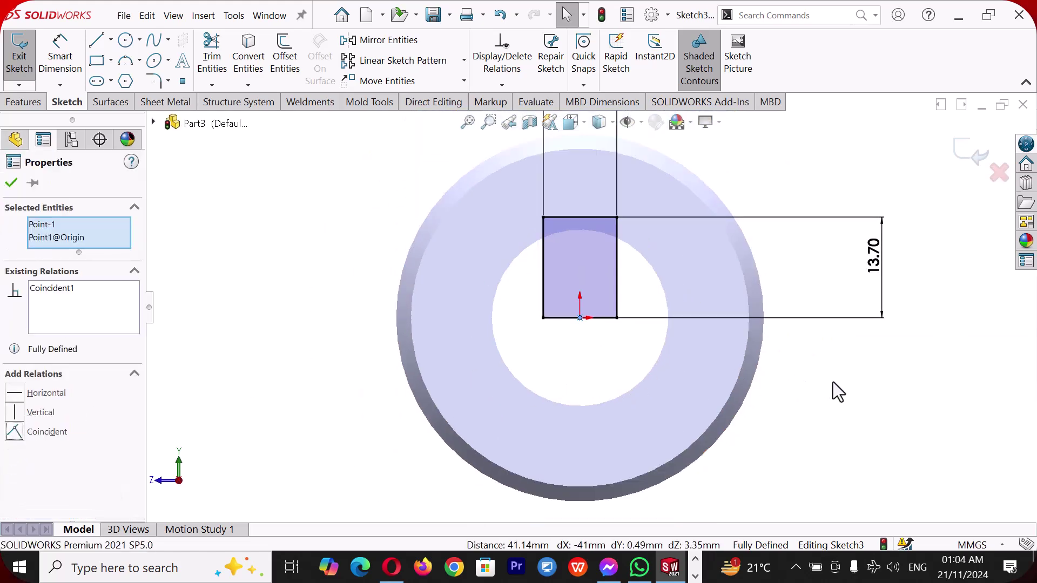
key("Escape")
Cut the rectangle through the entire cylinder with an Extruded Cut set to Through All, working in the isometric view.
key("space")
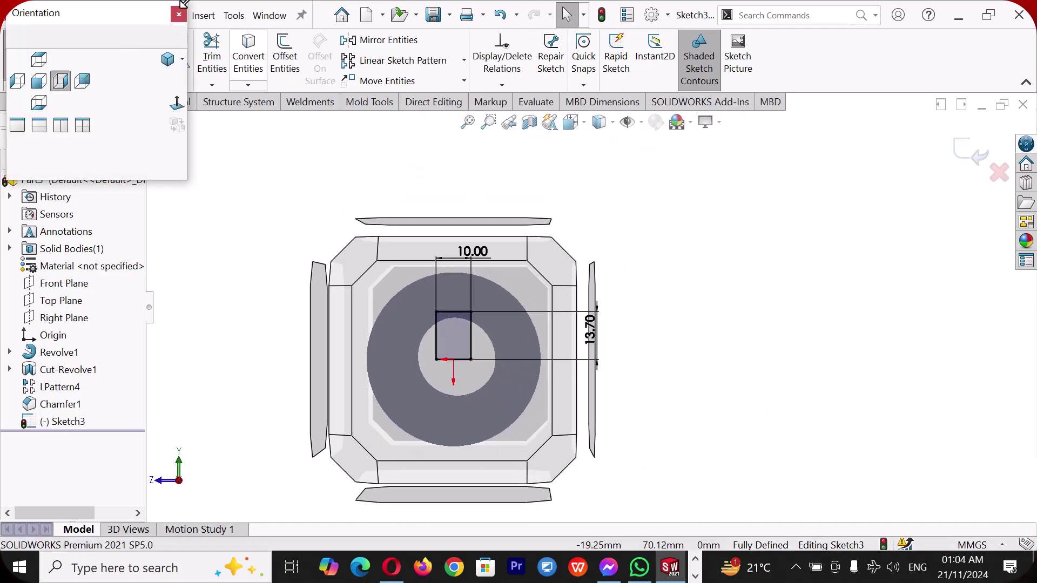
left_click(170, 64)
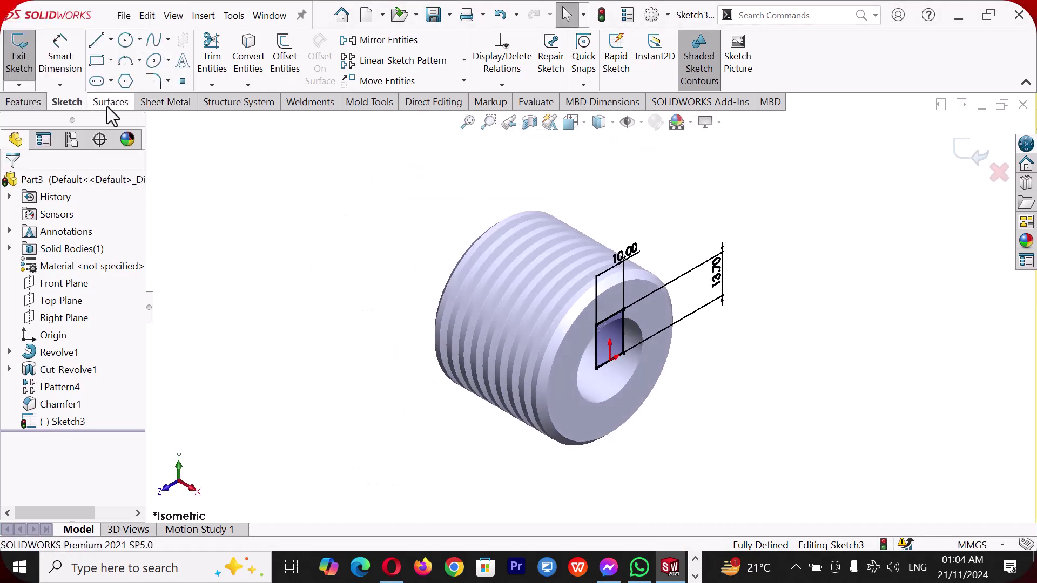
left_click(23, 102)
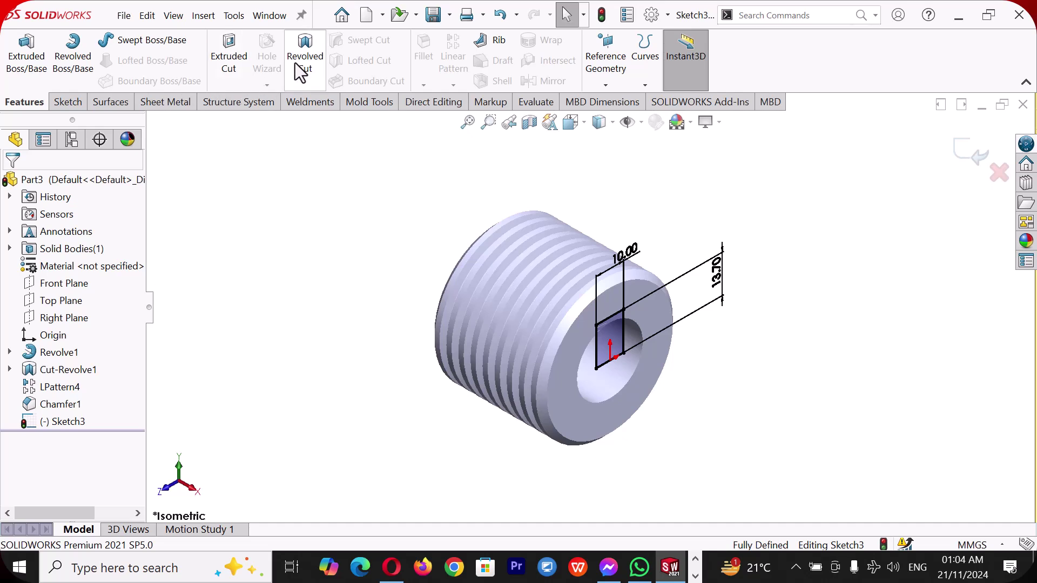
left_click(236, 55)
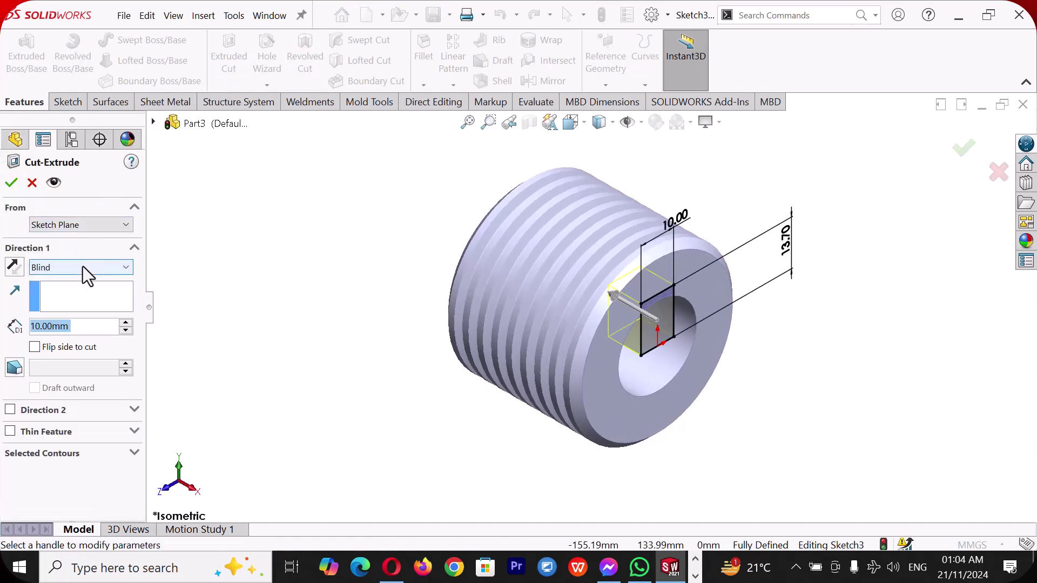
left_click(81, 270)
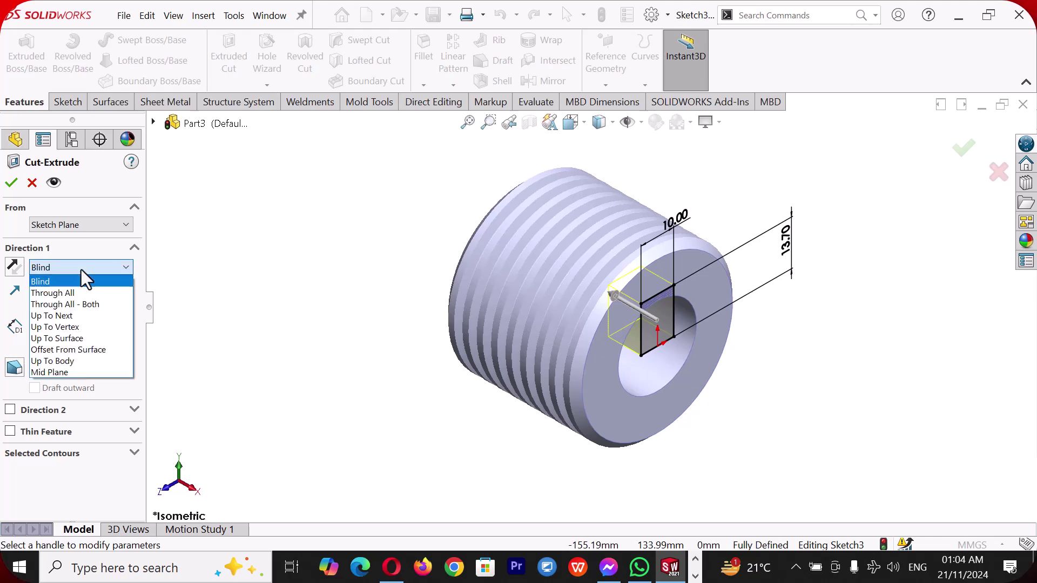
left_click(75, 291)
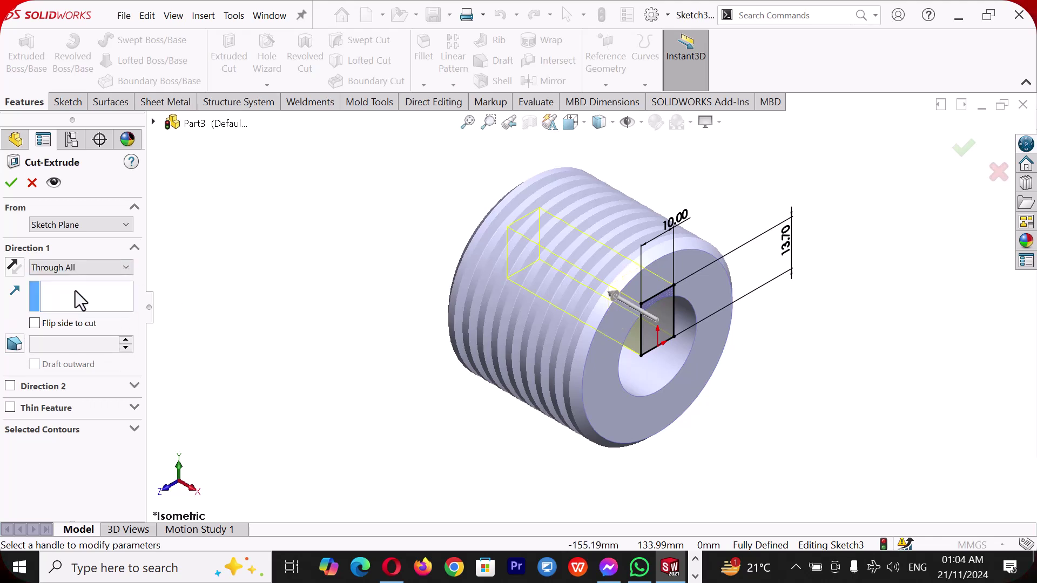
left_click(13, 184)
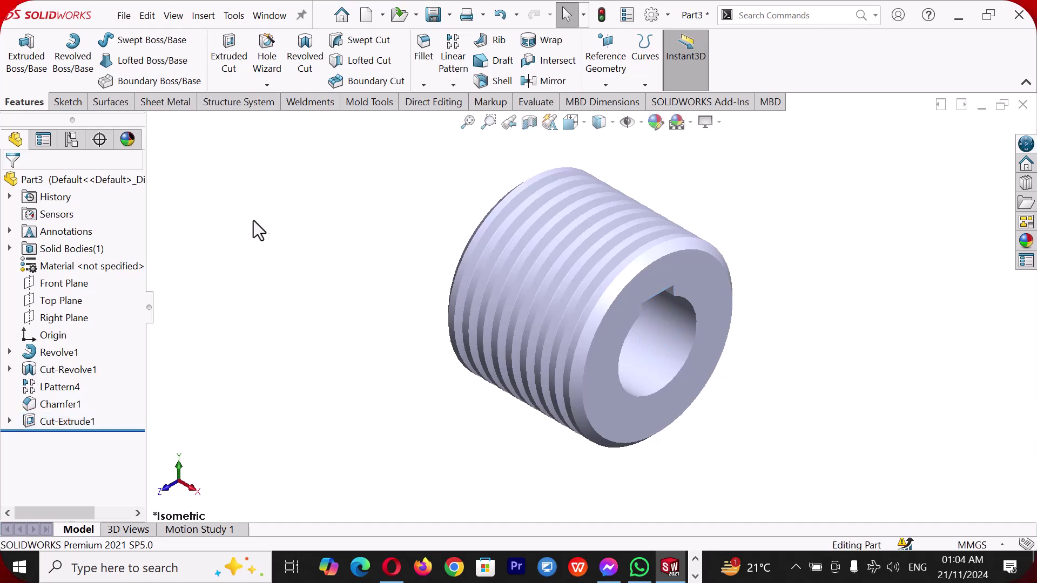
Apply the polished platinum metal appearance to the part.
left_click(1027, 243)
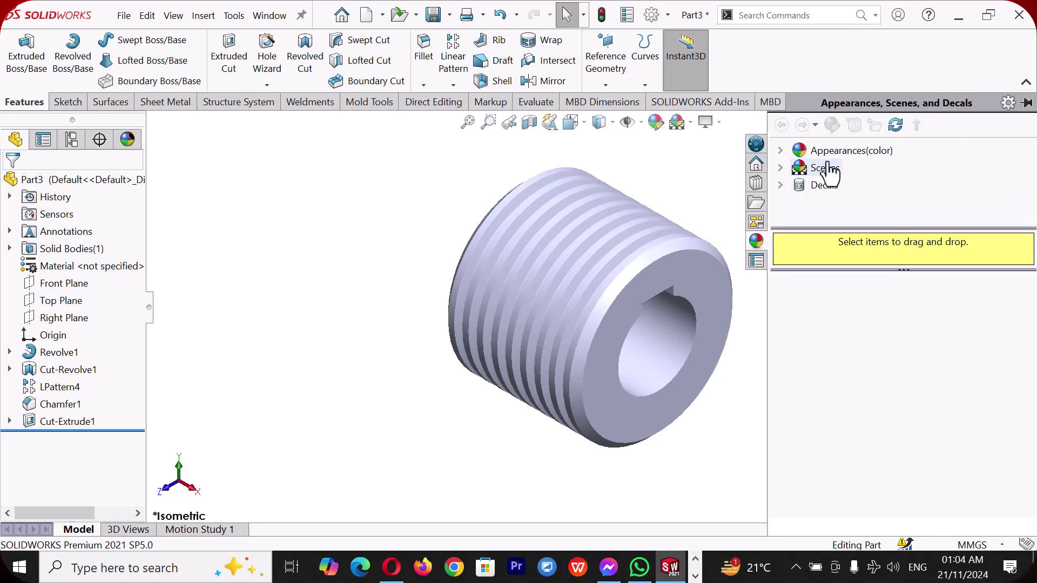
left_click(781, 150)
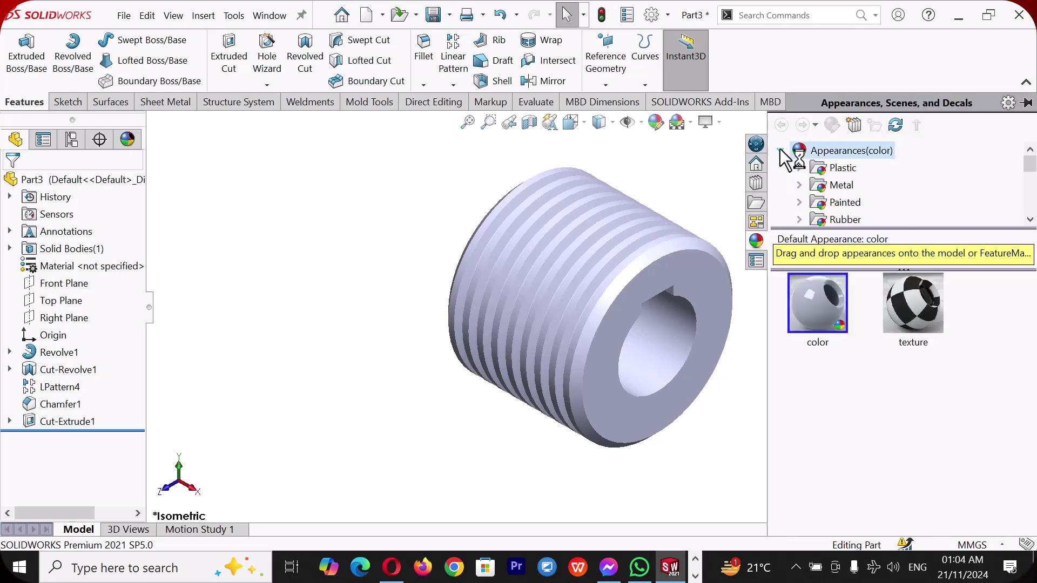
left_click(836, 185)
scroll(942, 353, "down", 3)
scroll(943, 342, "down", 3)
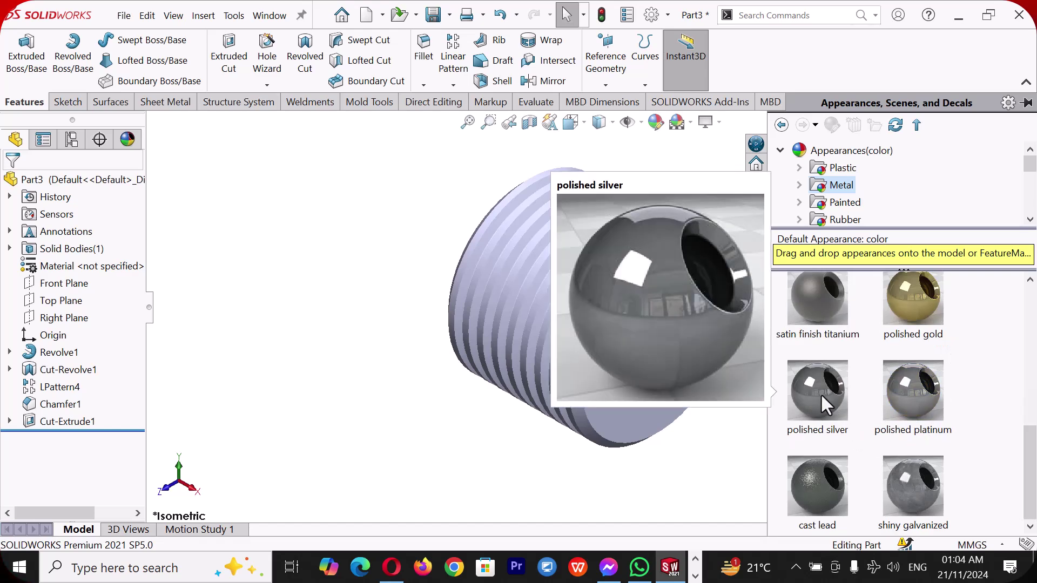
left_click_drag(903, 392, 652, 276)
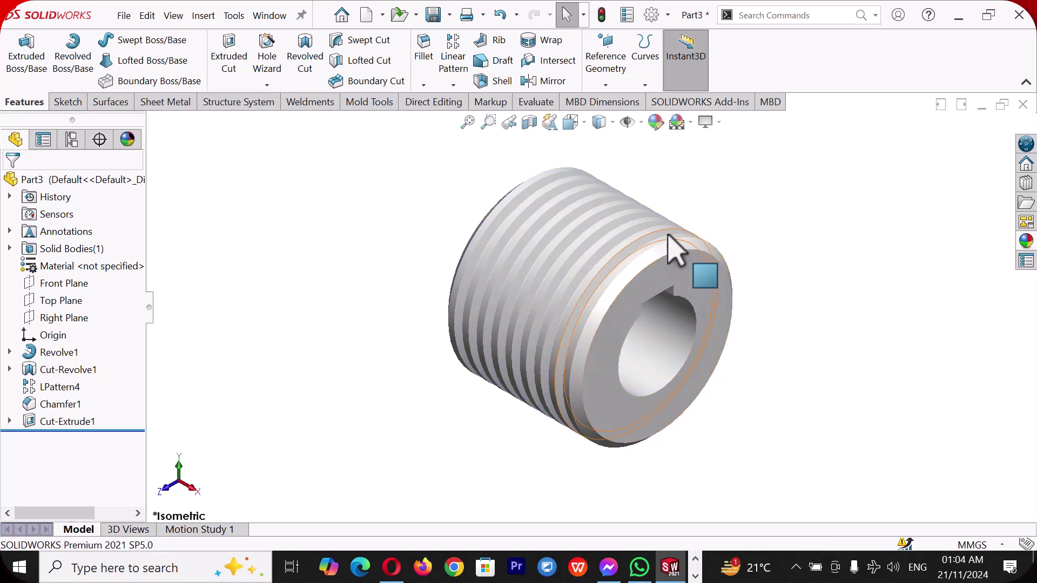
Change the scene to Backdrop - Grey with Overhead Light.
scroll(710, 235, "down", 2)
scroll(819, 214, "up", 1)
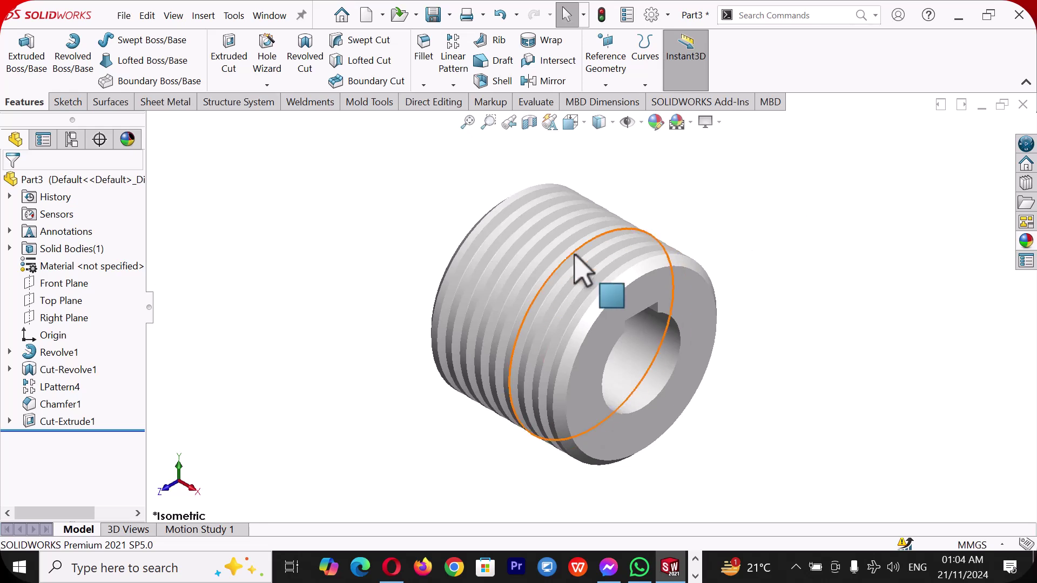
scroll(574, 255, "down", 1)
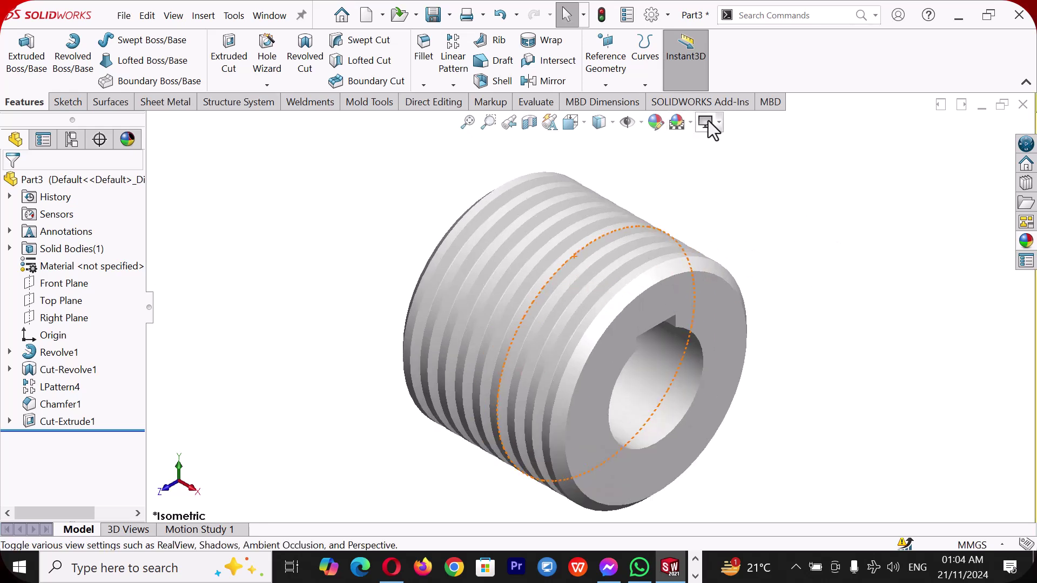
left_click(692, 121)
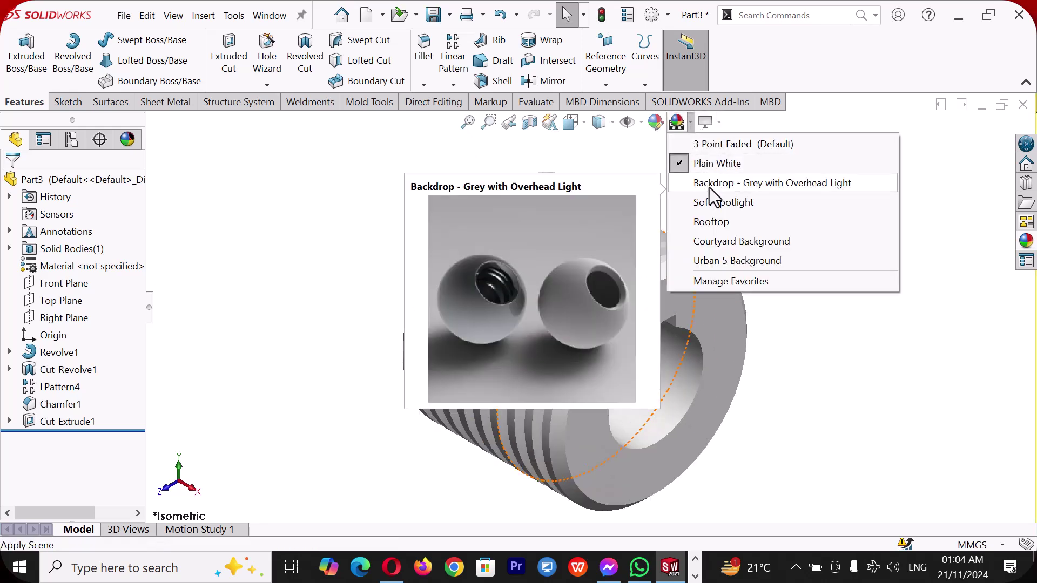
left_click(709, 187)
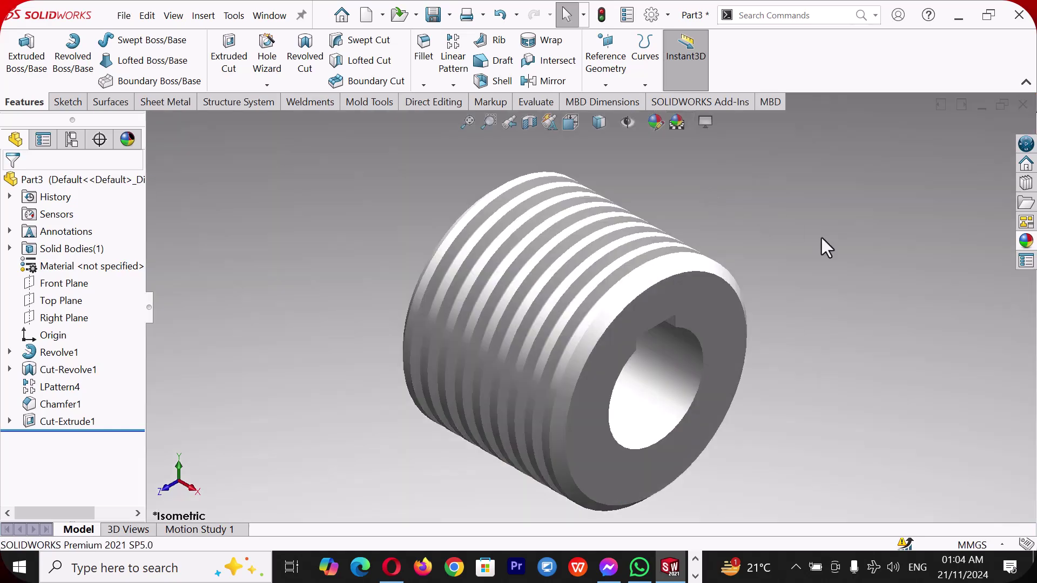
Inspect the grooved part from its other side and return it to the isometric view.
middle_click_drag(817, 255, 678, 419)
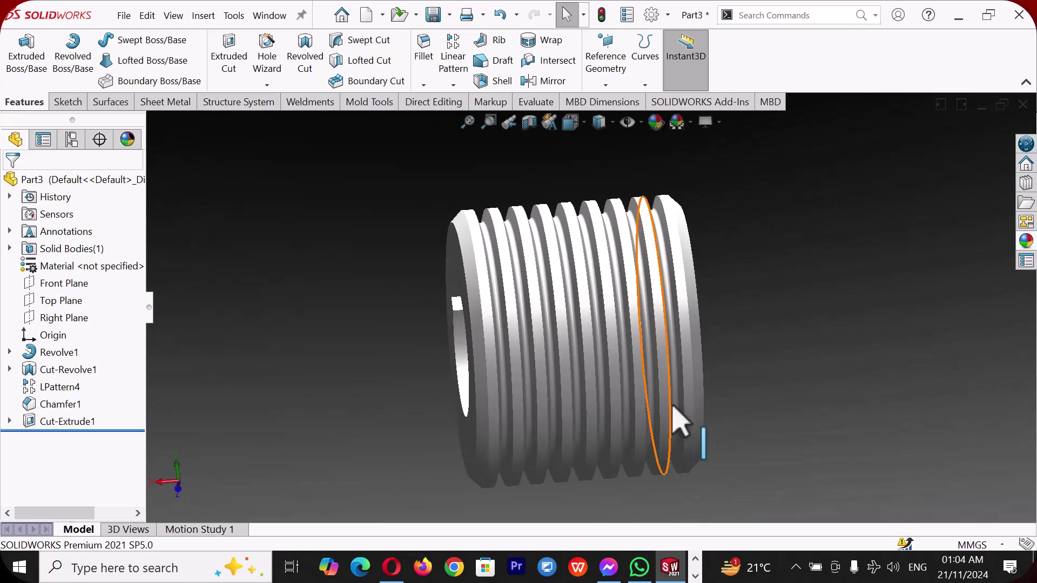
key("space")
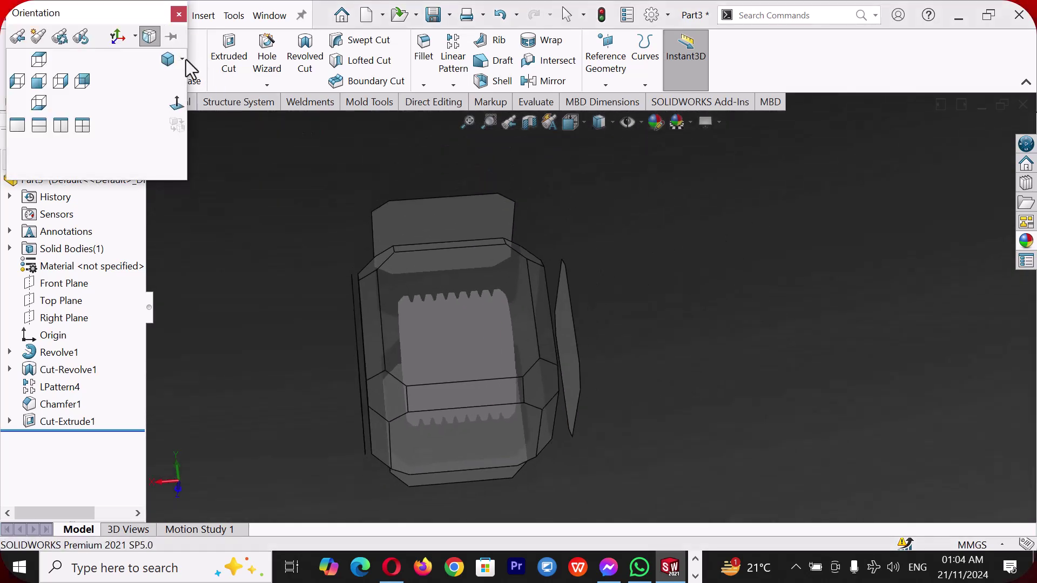
left_click(184, 59)
left_click(186, 79)
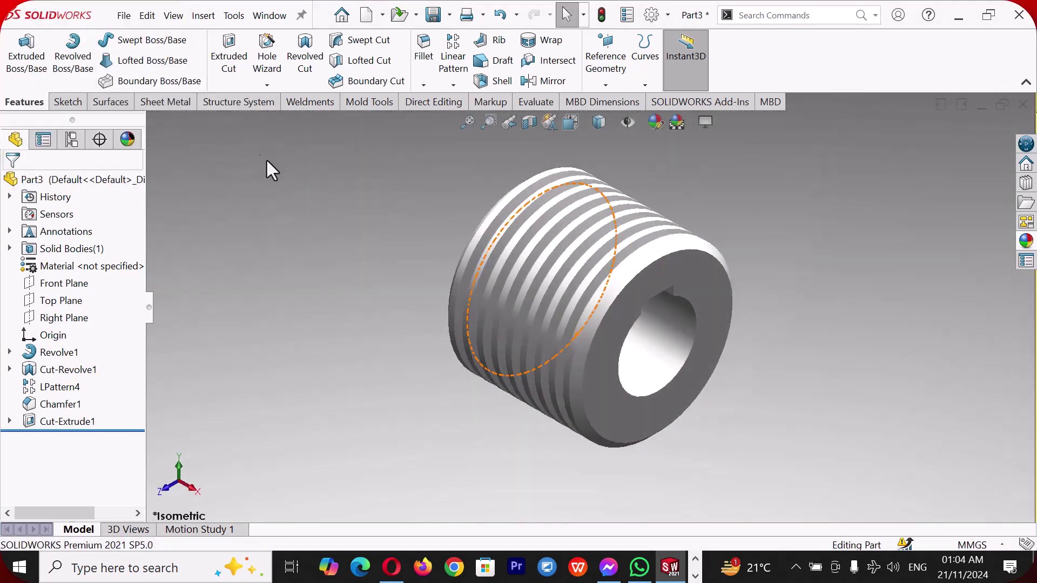
Try white and orange colours on the keyed end face only.
right_click(688, 290)
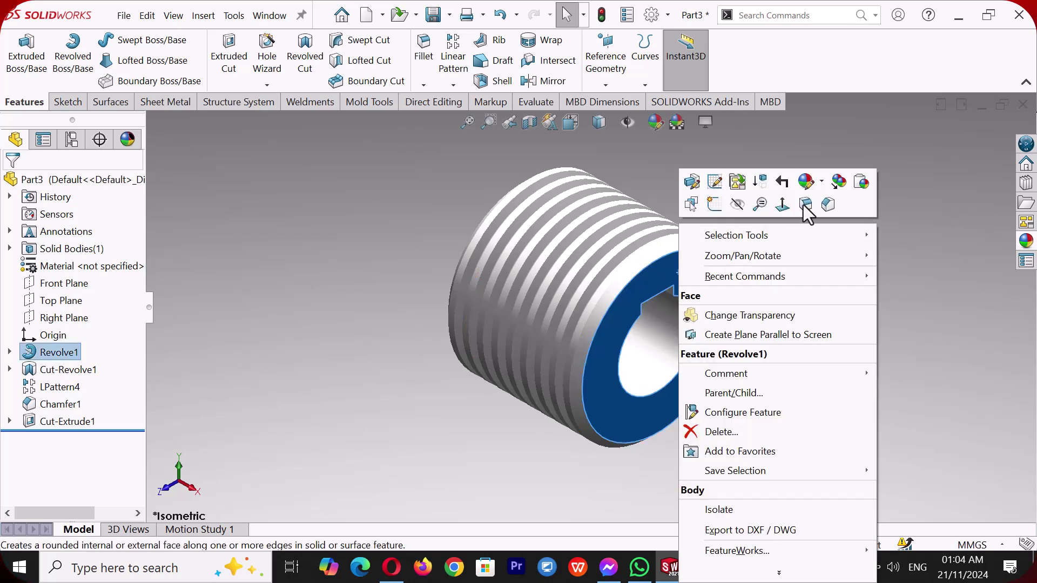
left_click(821, 182)
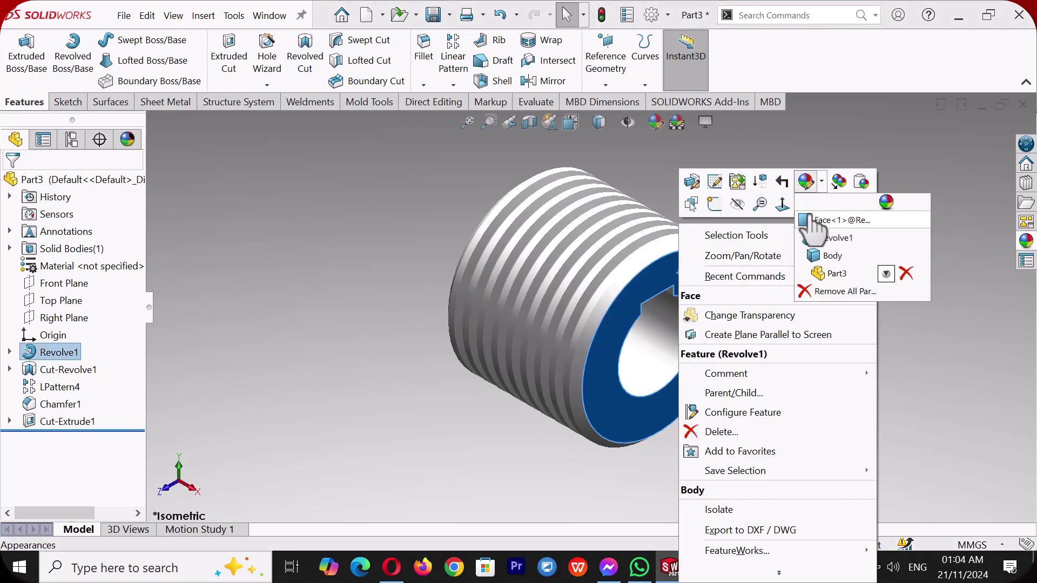
left_click(831, 220)
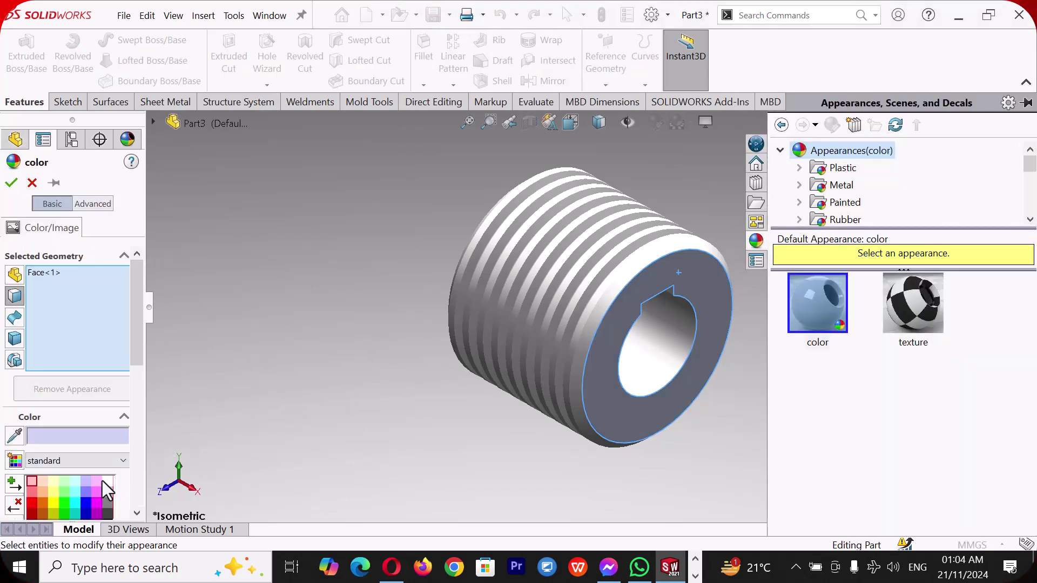
left_click(102, 481)
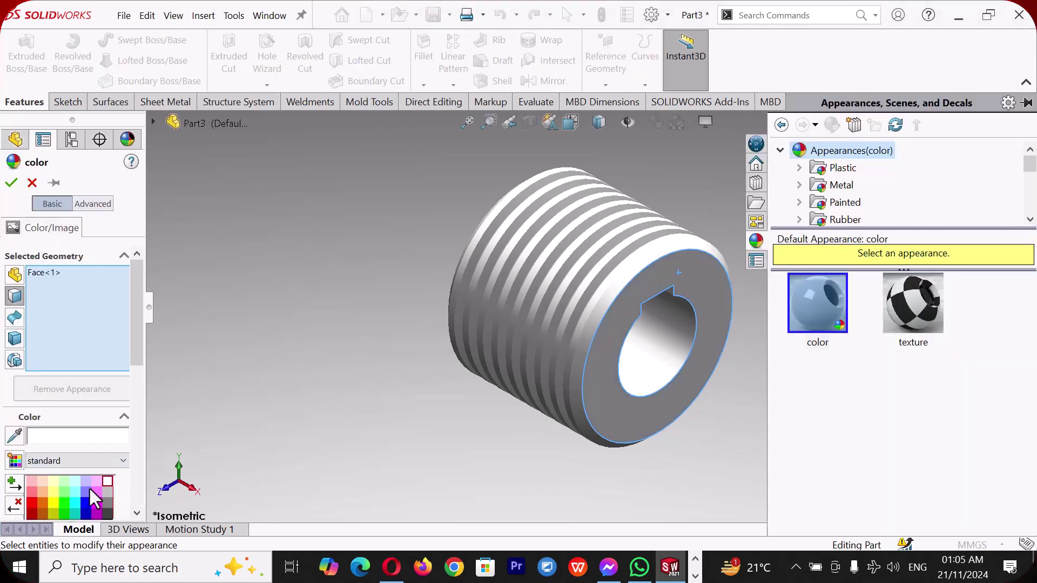
left_click(41, 502)
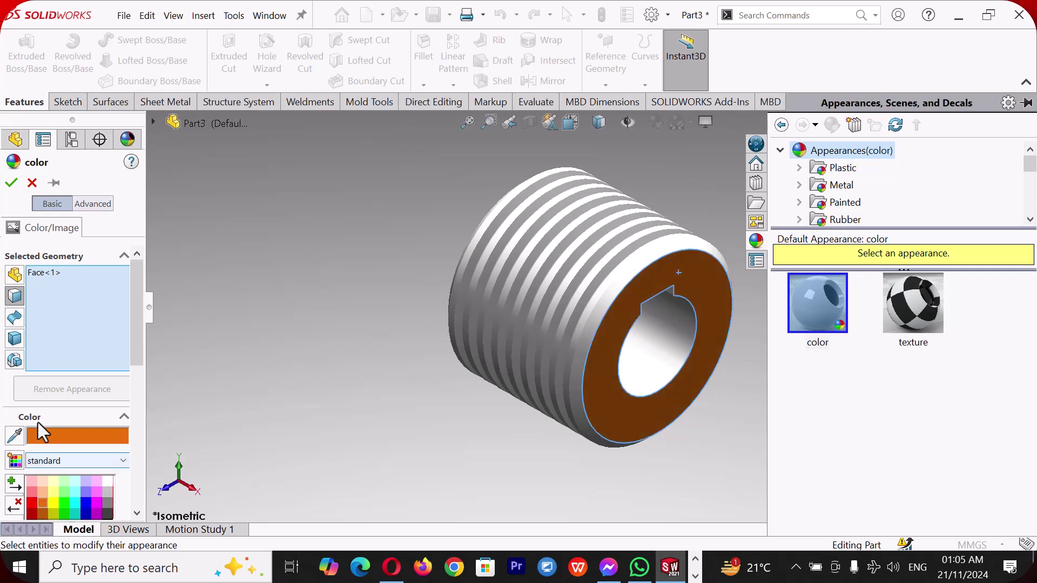
left_click(11, 183)
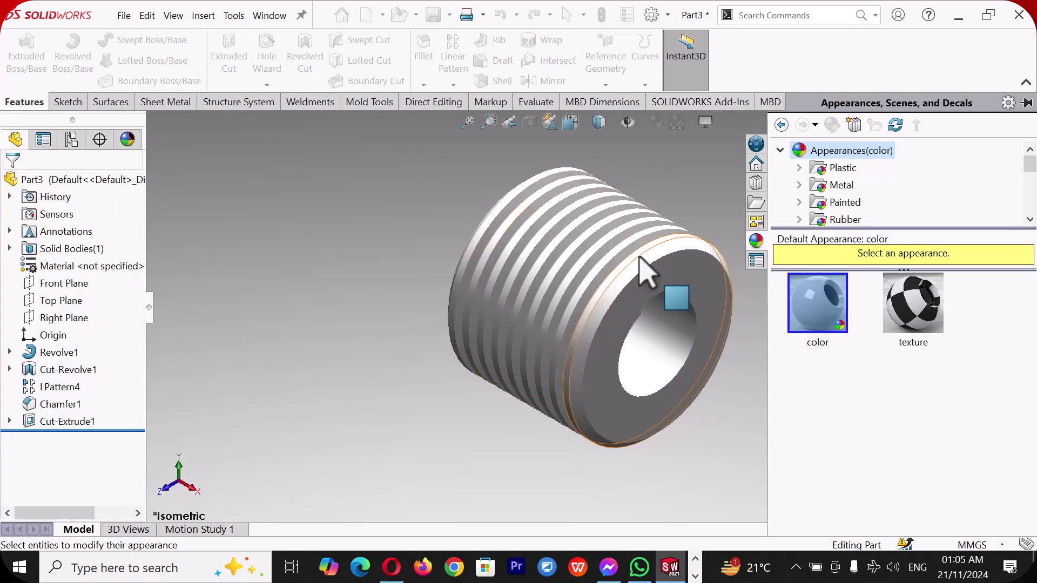
Try several orange shades on the whole part's polished platinum appearance, and discard them.
right_click(693, 270)
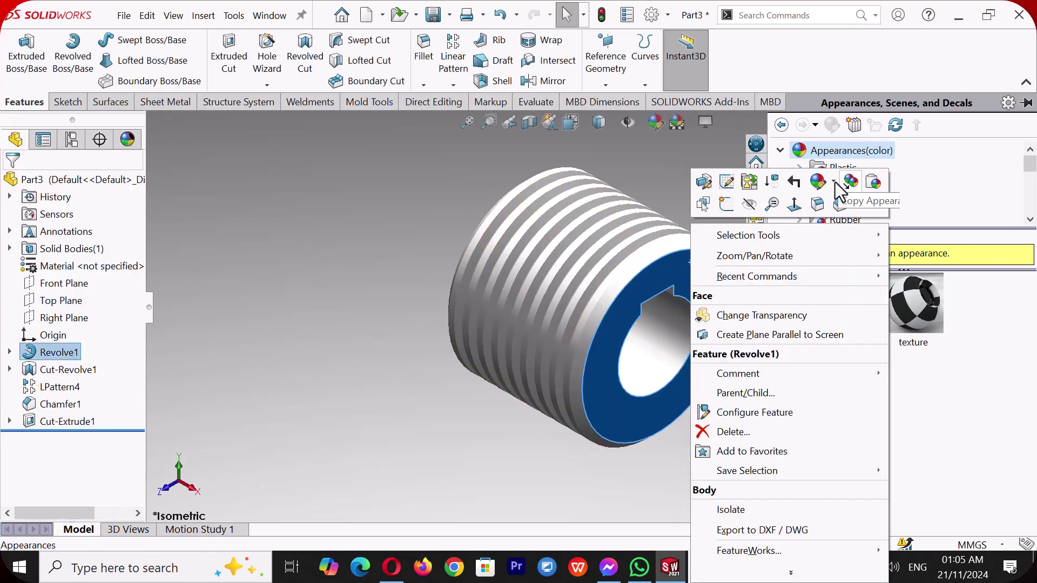
left_click(818, 182)
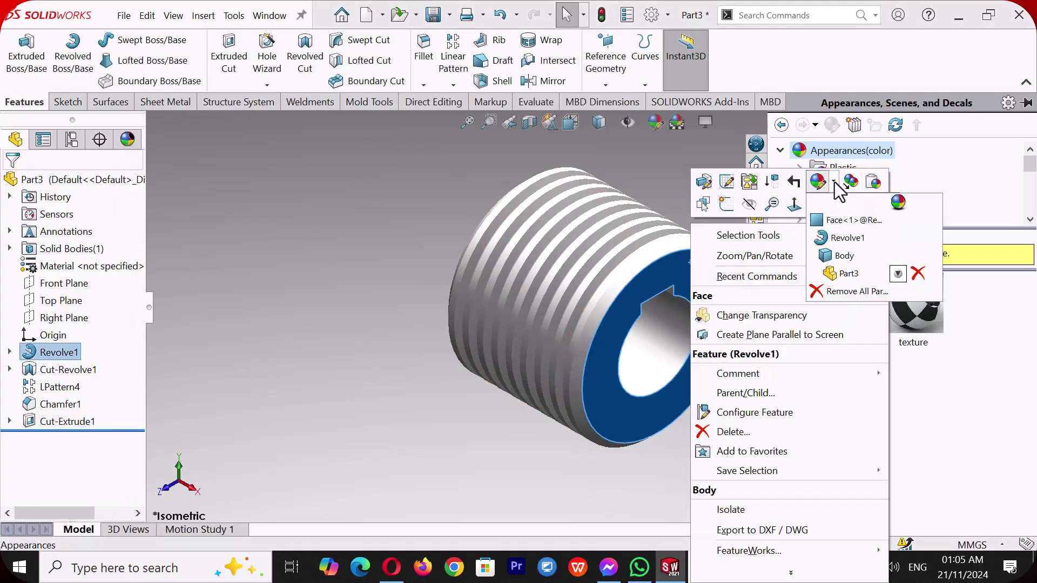
left_click(846, 274)
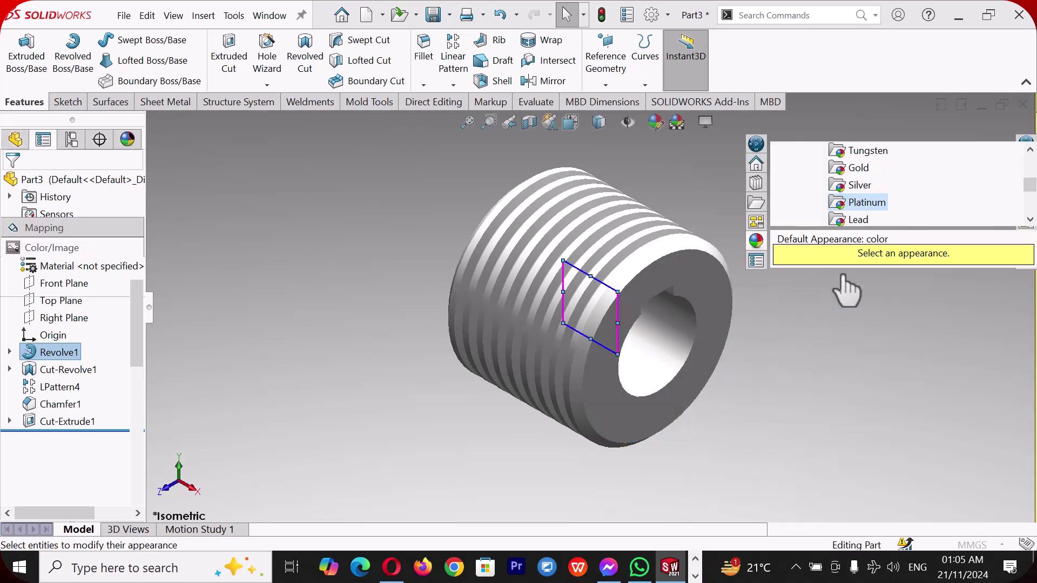
left_click(842, 292)
left_click_drag(133, 329, 133, 411)
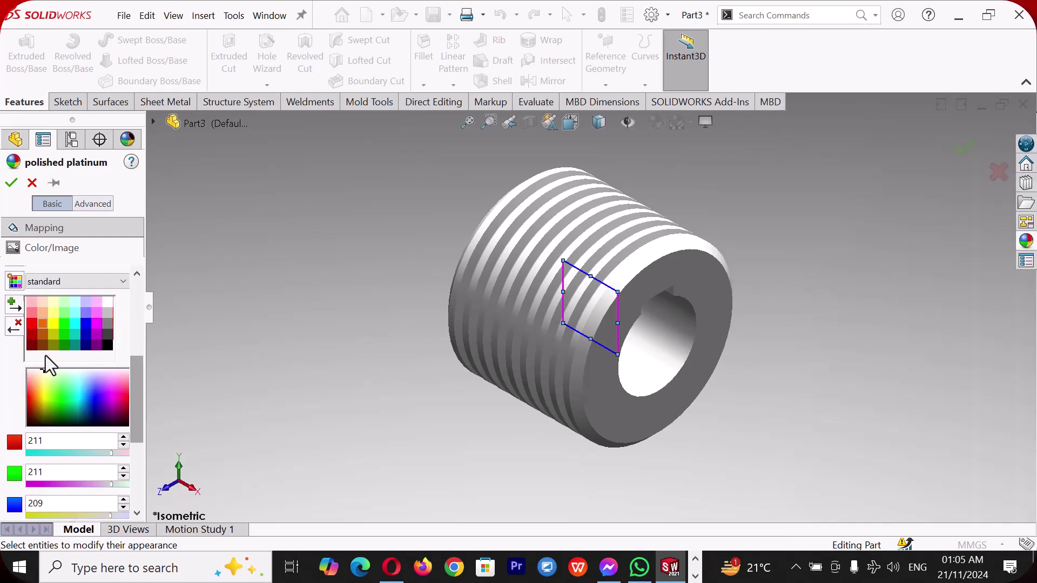
left_click(38, 337)
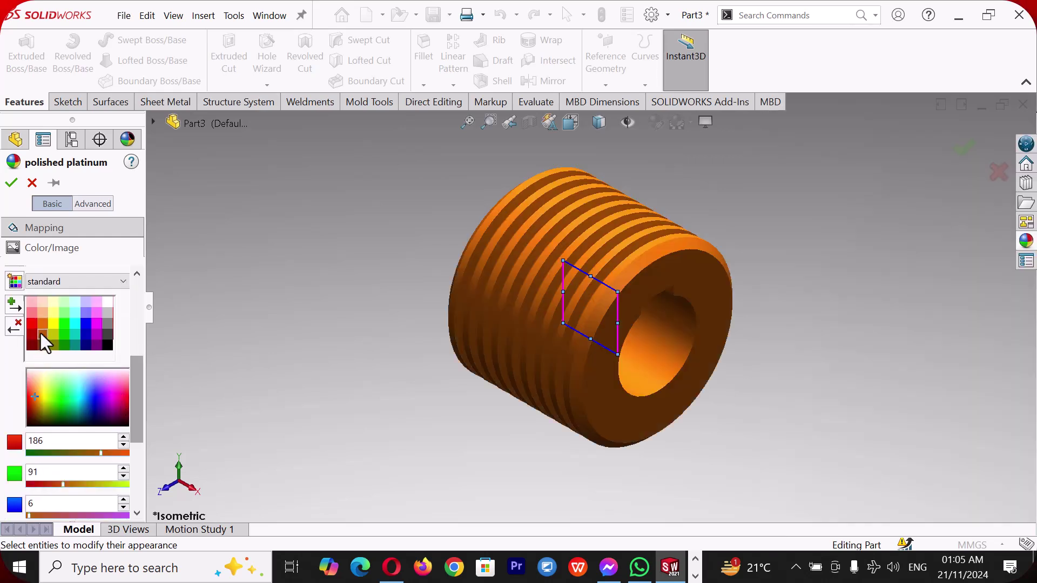
left_click(42, 326)
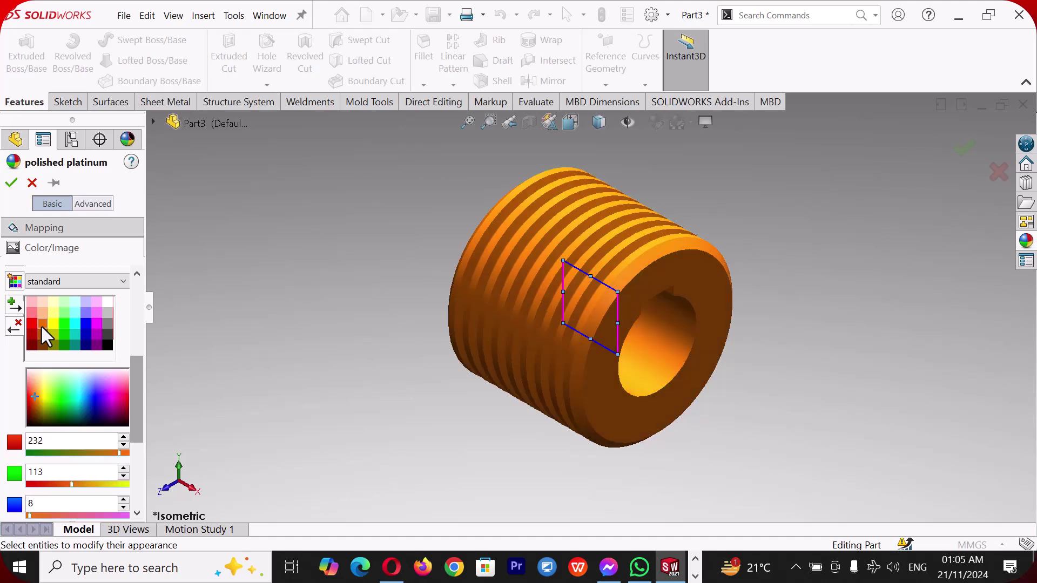
left_click(42, 316)
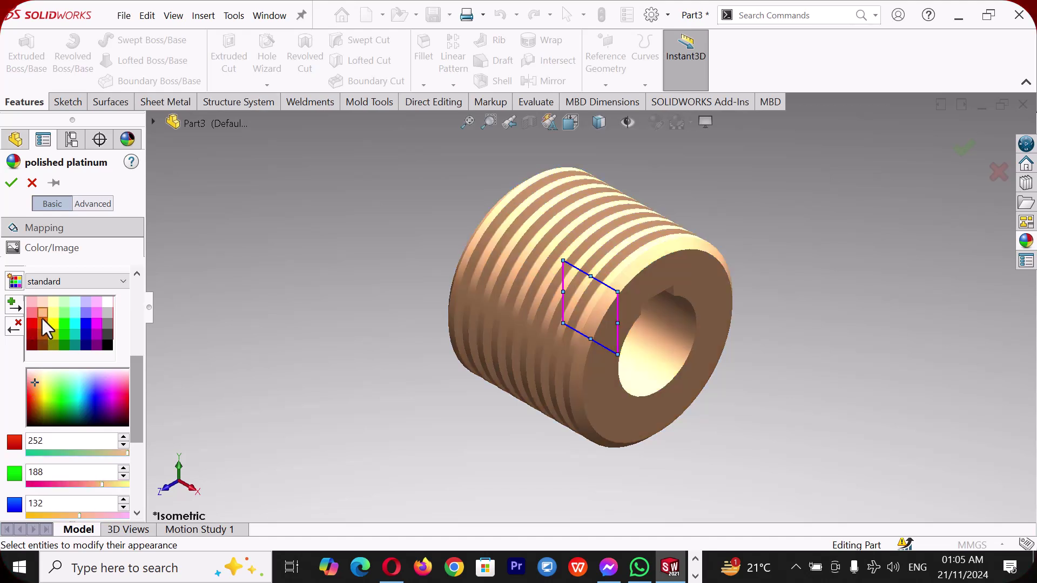
left_click(42, 319)
left_click(32, 183)
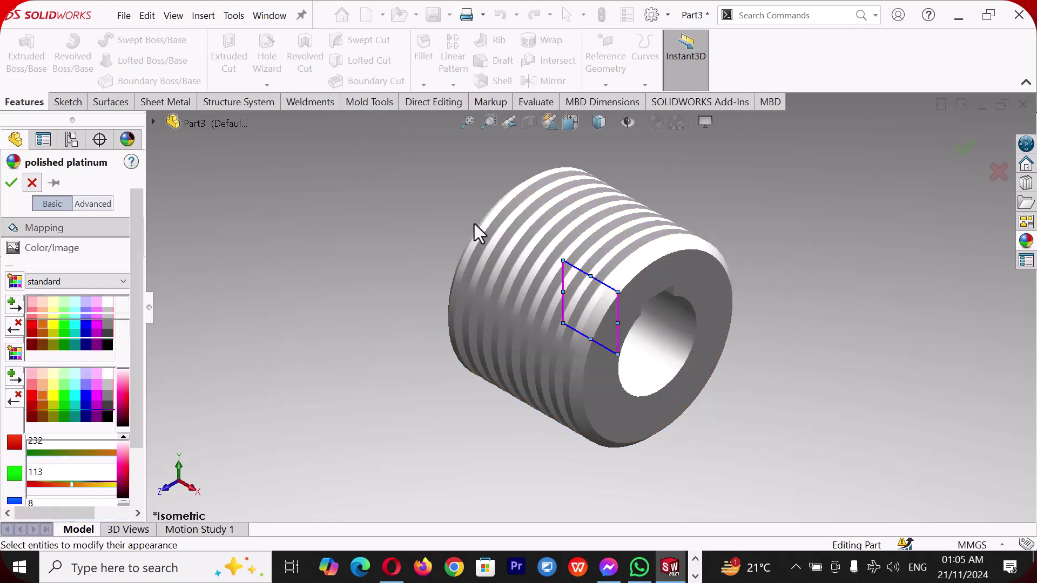
Change the scene to a plain white background, check the part's opposite end and return to the isometric view.
left_click(689, 121)
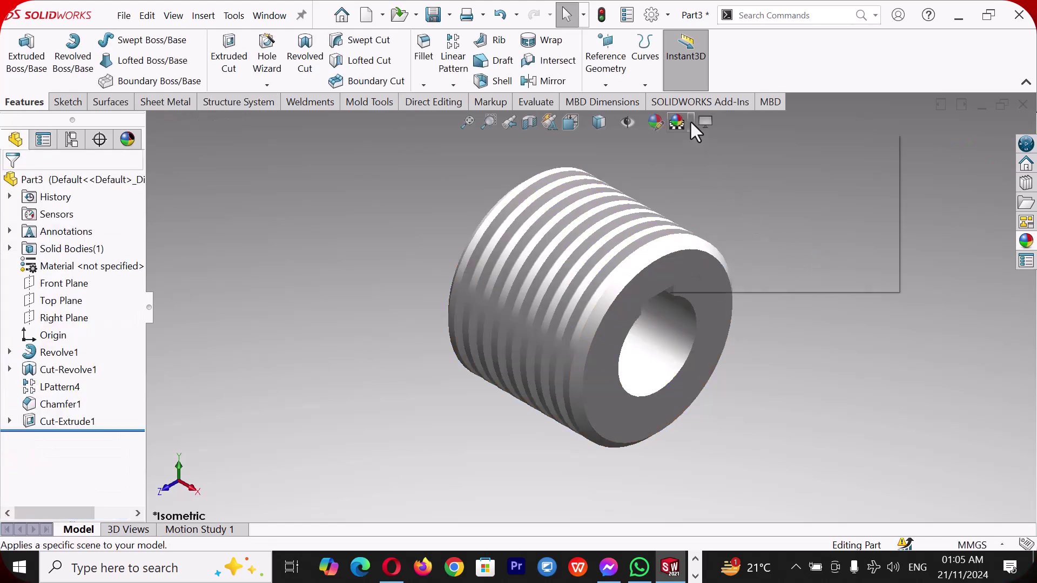
left_click(706, 162)
middle_click_drag(722, 173, 782, 313)
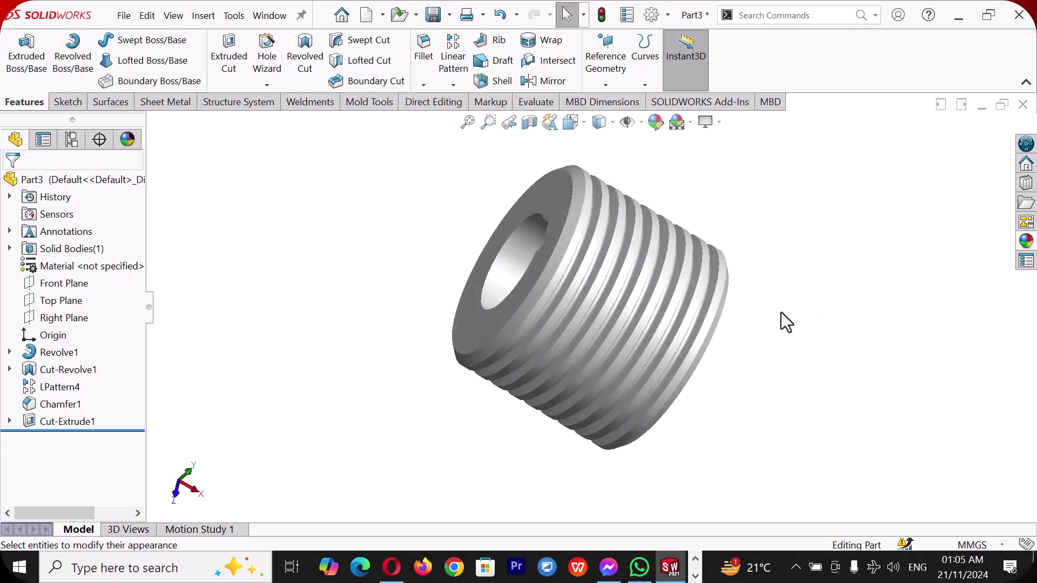
key("space")
left_click(168, 60)
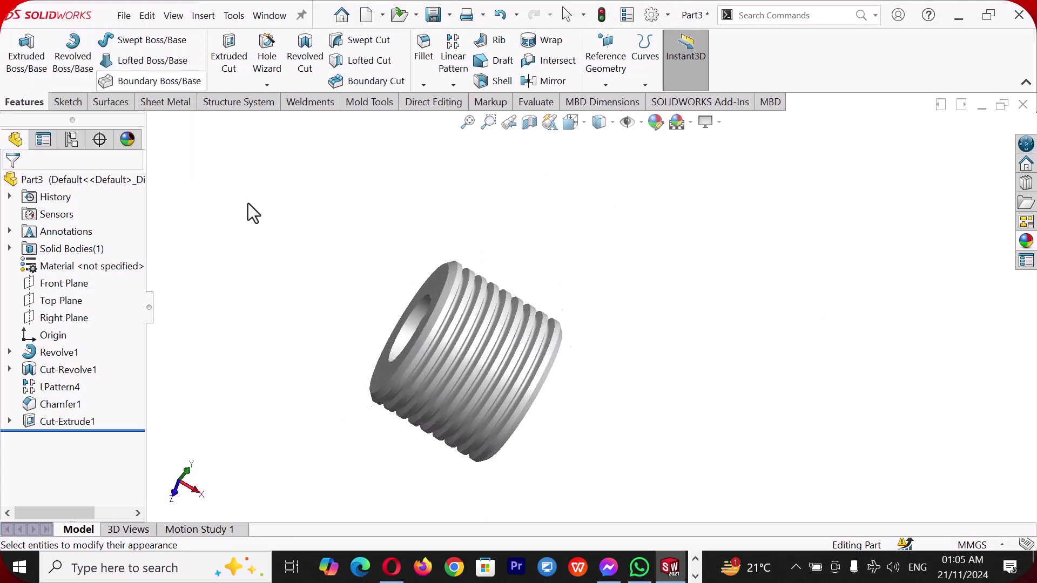
Apply the satin finish platinum appearance to the whole part in place of polished platinum.
left_click(705, 278)
right_click(705, 278)
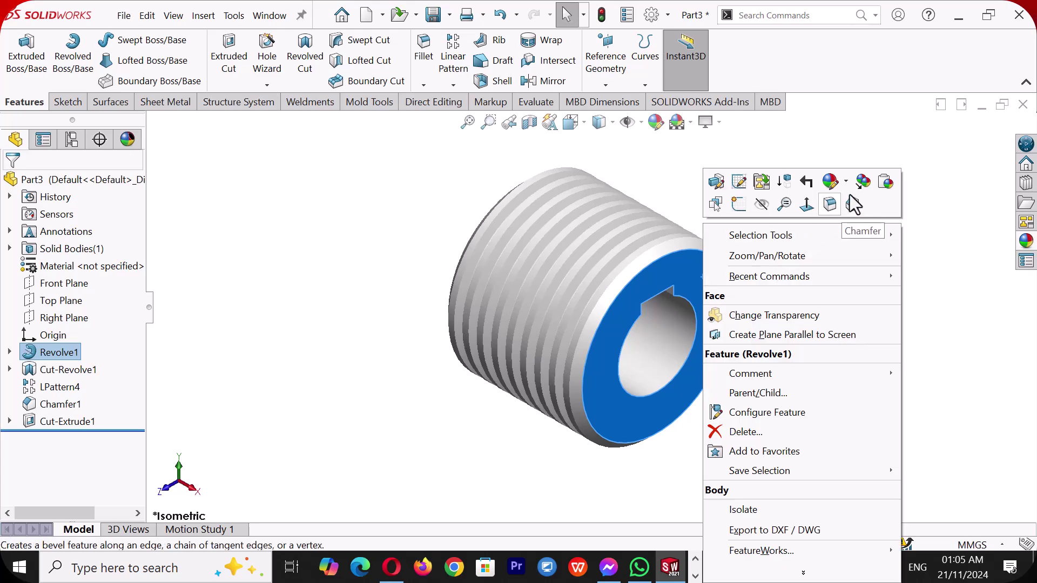
left_click(846, 182)
left_click(851, 273)
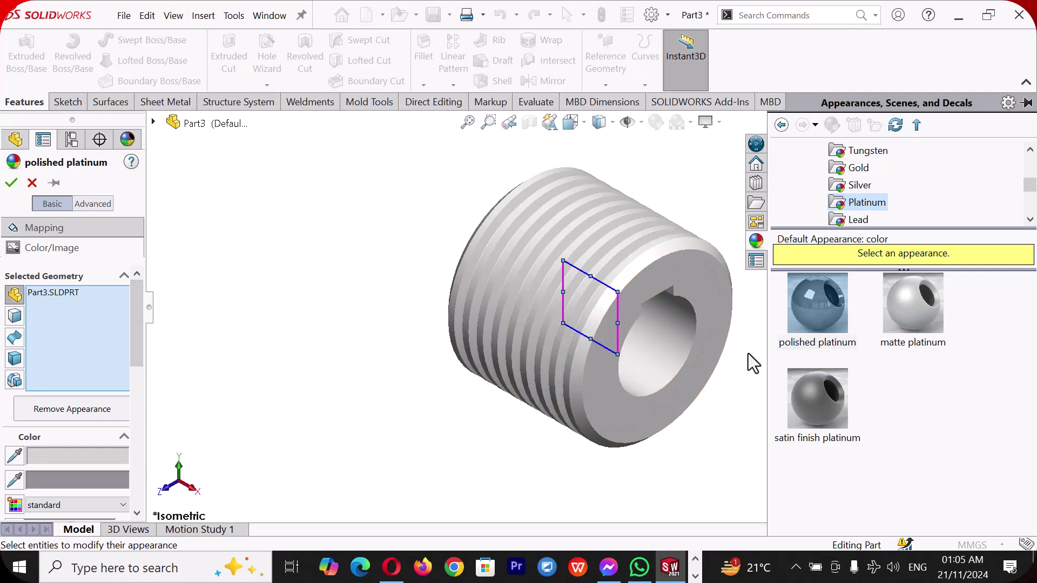
left_click_drag(819, 381, 621, 235)
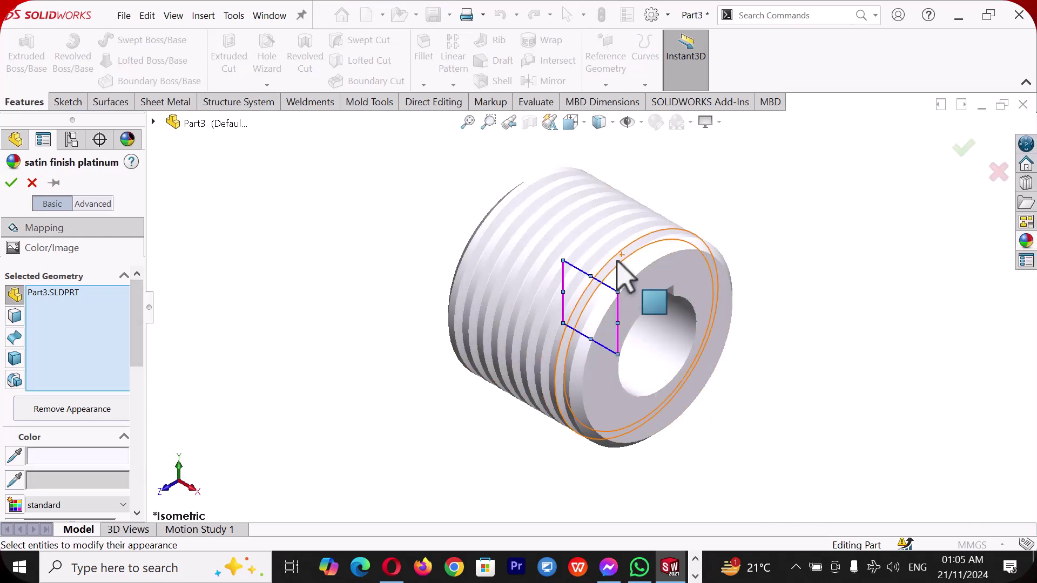
Try dark blue and black as the colour of the part's satin finish platinum appearance.
left_click_drag(139, 292, 147, 389)
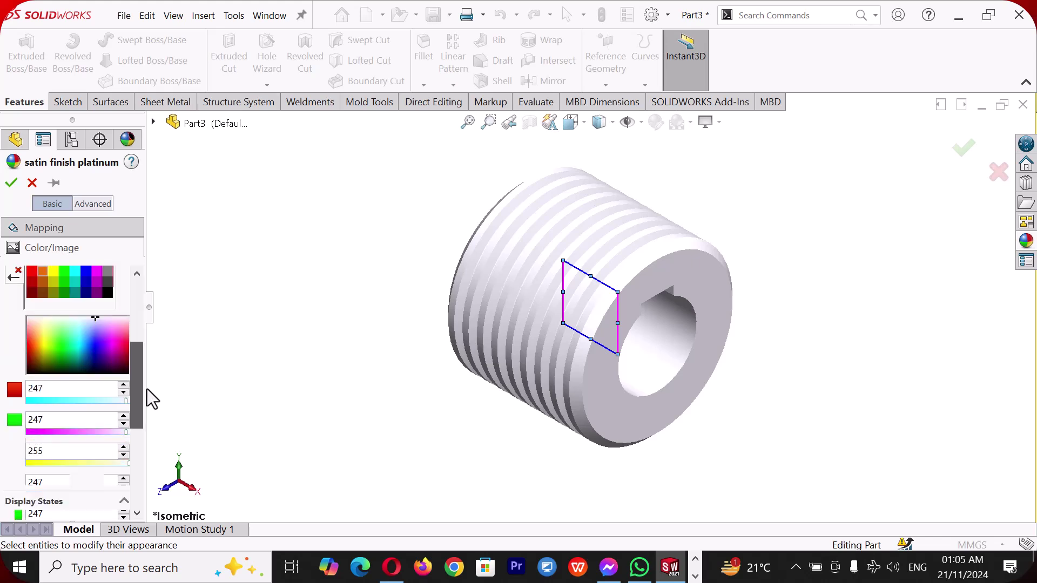
left_click(101, 355)
left_click(94, 358)
left_click_drag(94, 359, 92, 349)
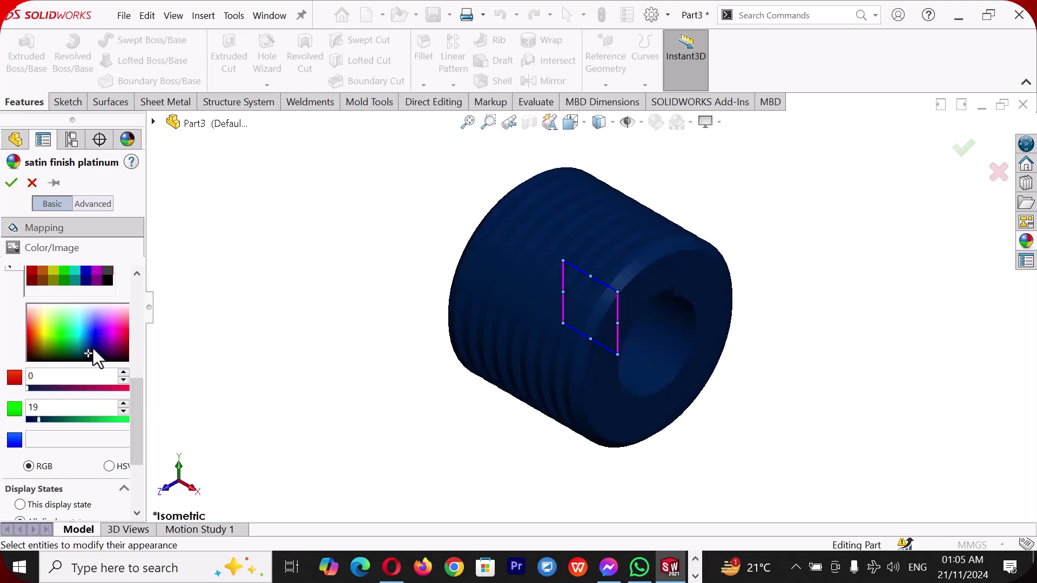
left_click(108, 283)
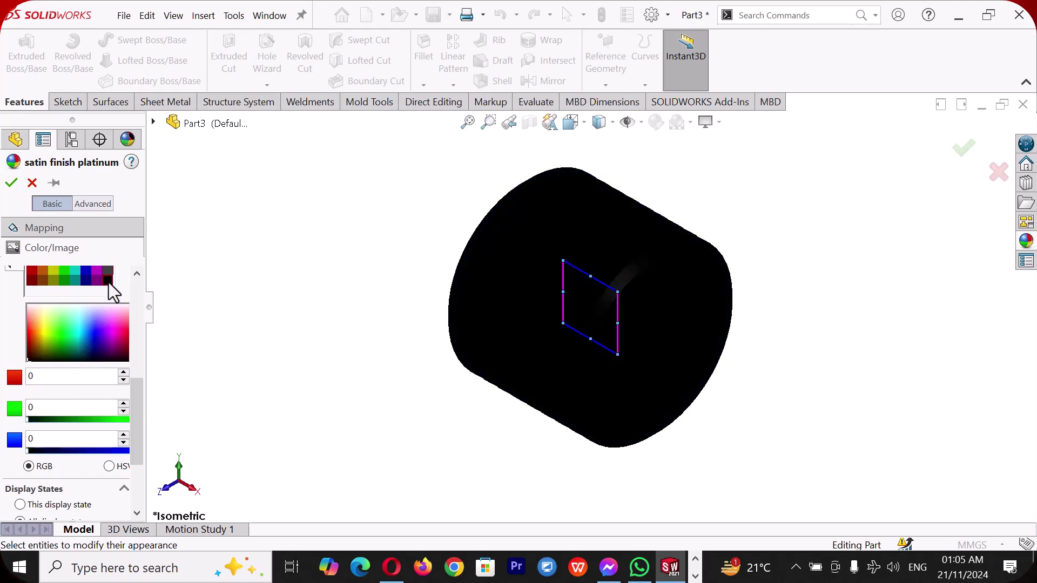
Set the satin finish platinum appearance to light grey from the standard colours and accept it.
left_click_drag(139, 382, 140, 320)
left_click(108, 436)
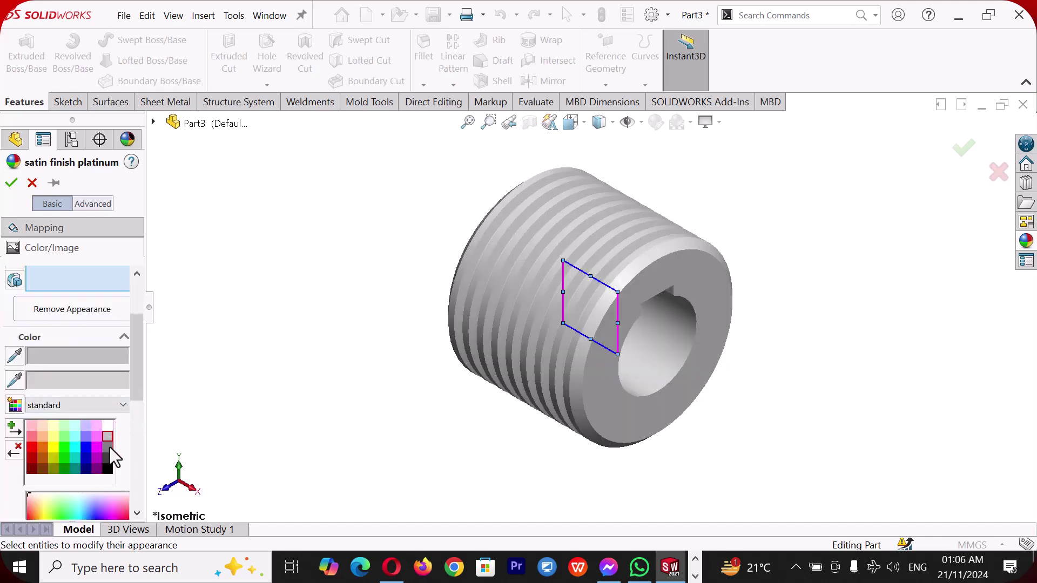
left_click(109, 448)
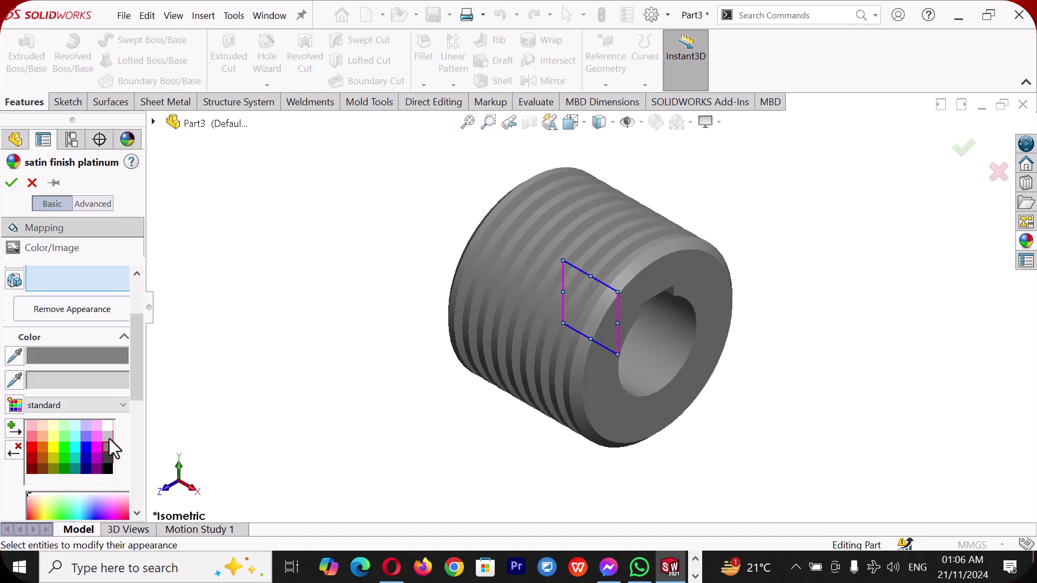
left_click(109, 439)
left_click(13, 183)
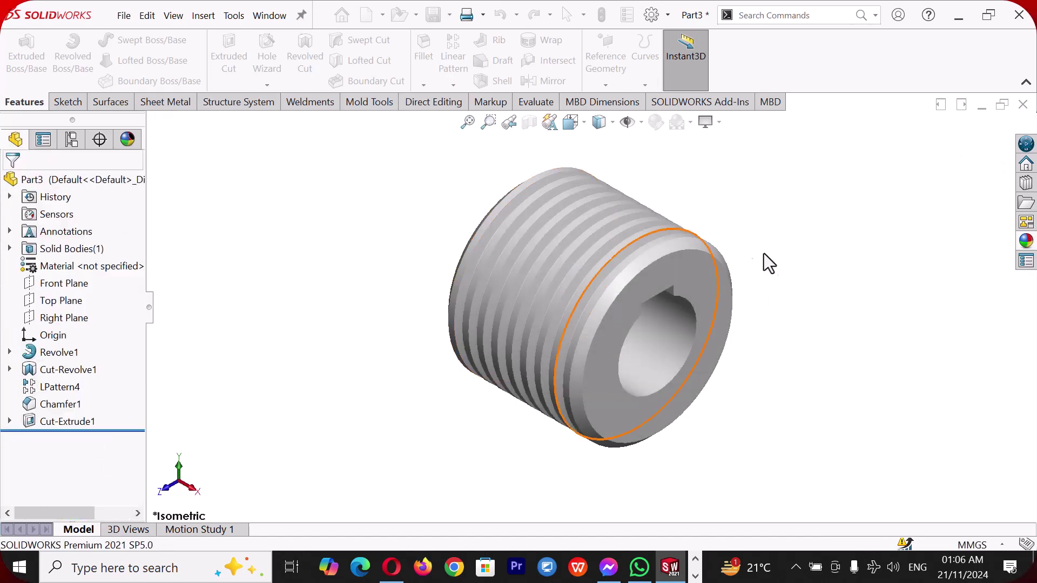
Switch the part's display style to shaded with edges.
scroll(630, 250, "down", 3)
scroll(616, 389, "up", 2)
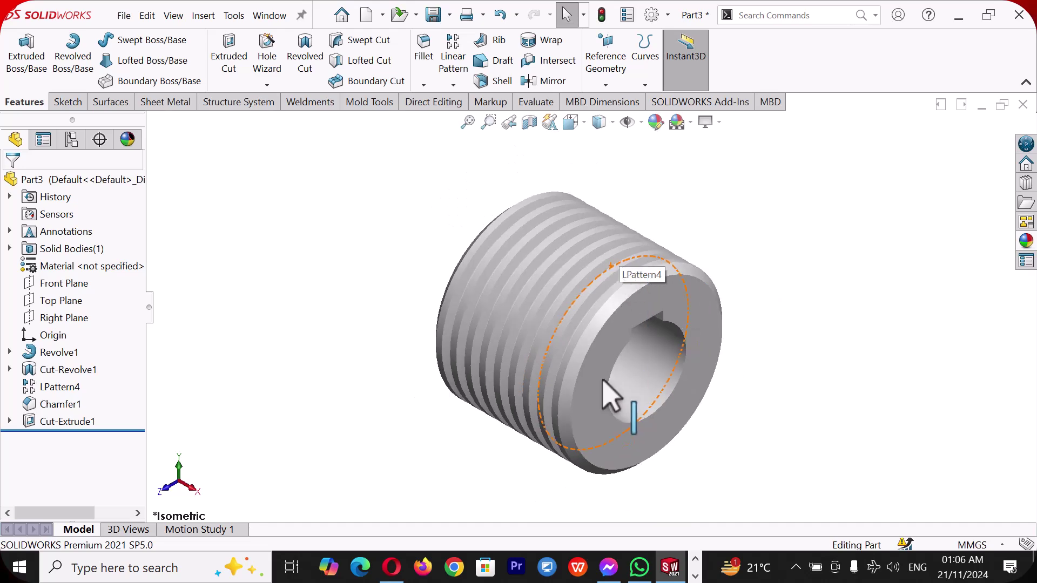
left_click(611, 123)
left_click(606, 140)
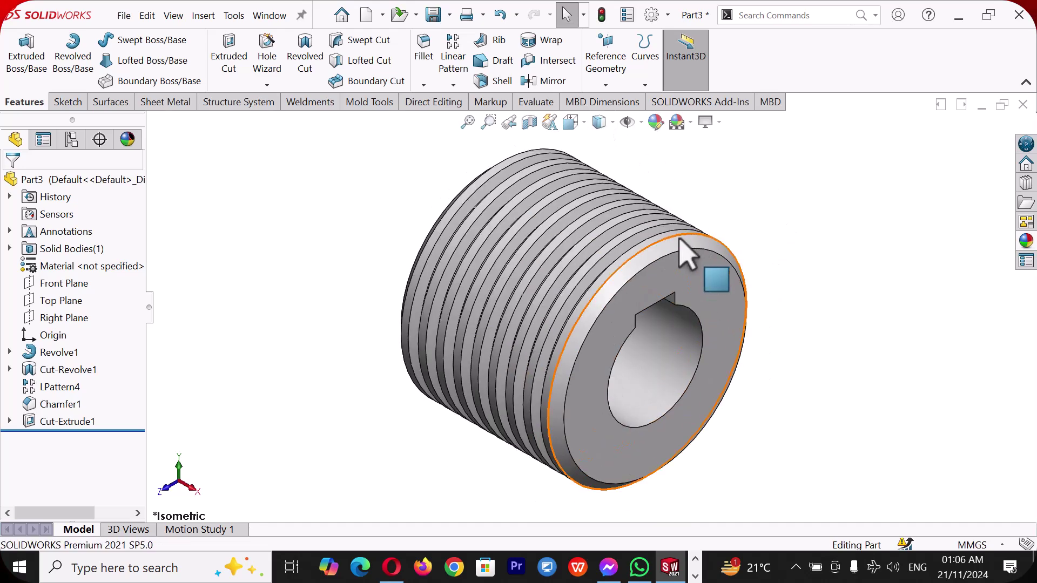
scroll(674, 261, "down", 2)
scroll(676, 273, "up", 2)
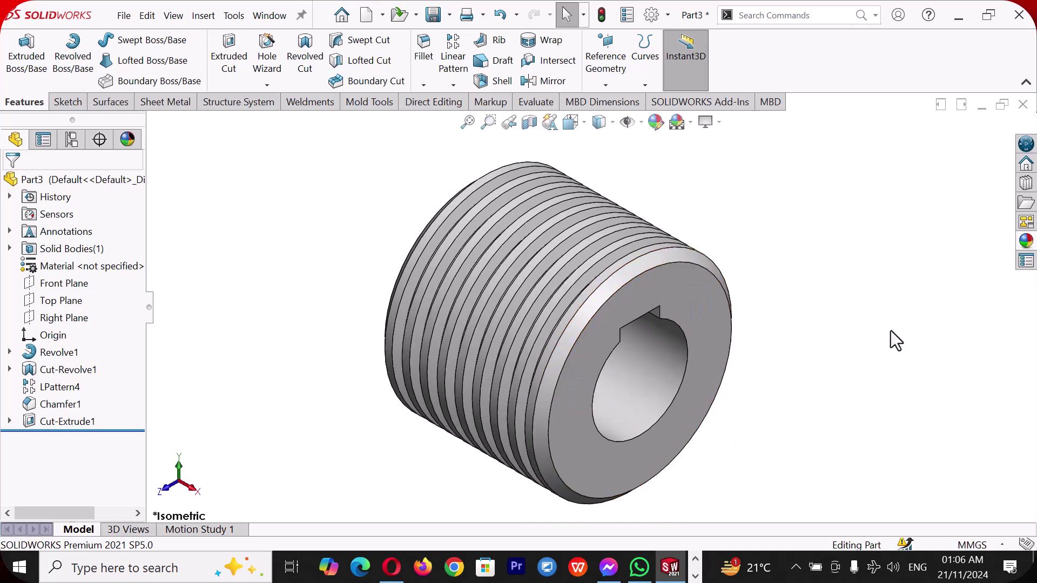